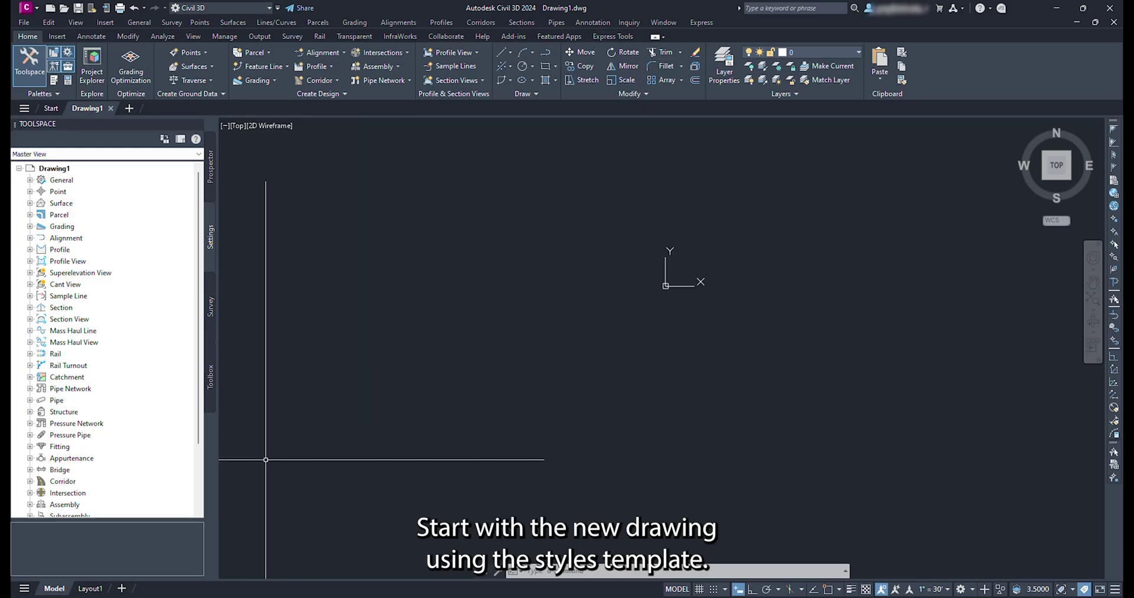
Insert the DETAILS layout from _rvrSheetsTemplate.dwg into the drawing
right_click(88, 589)
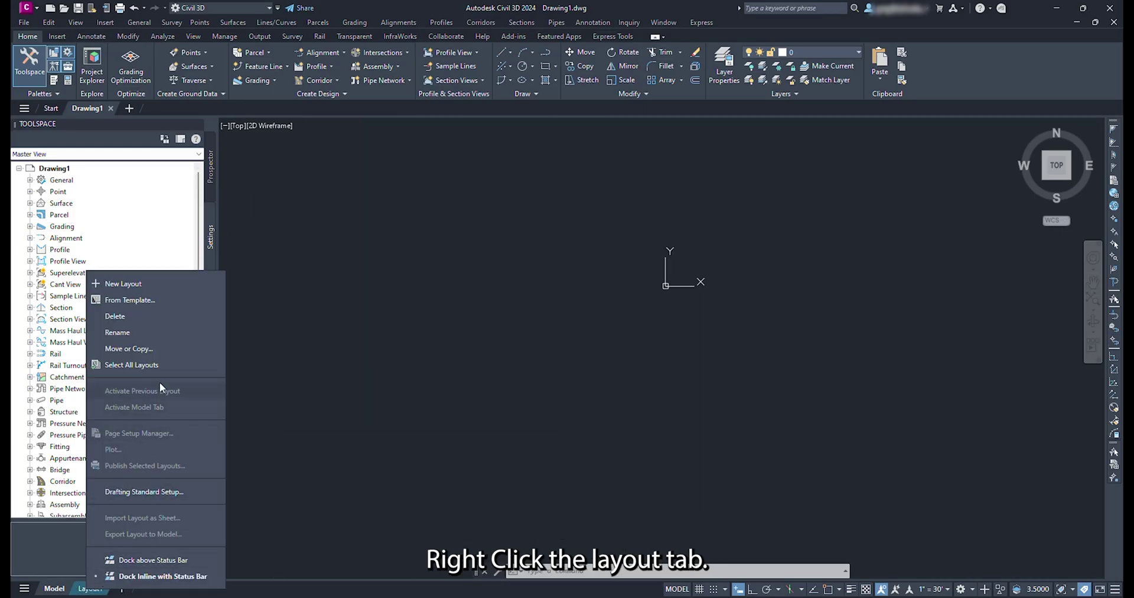
click(147, 303)
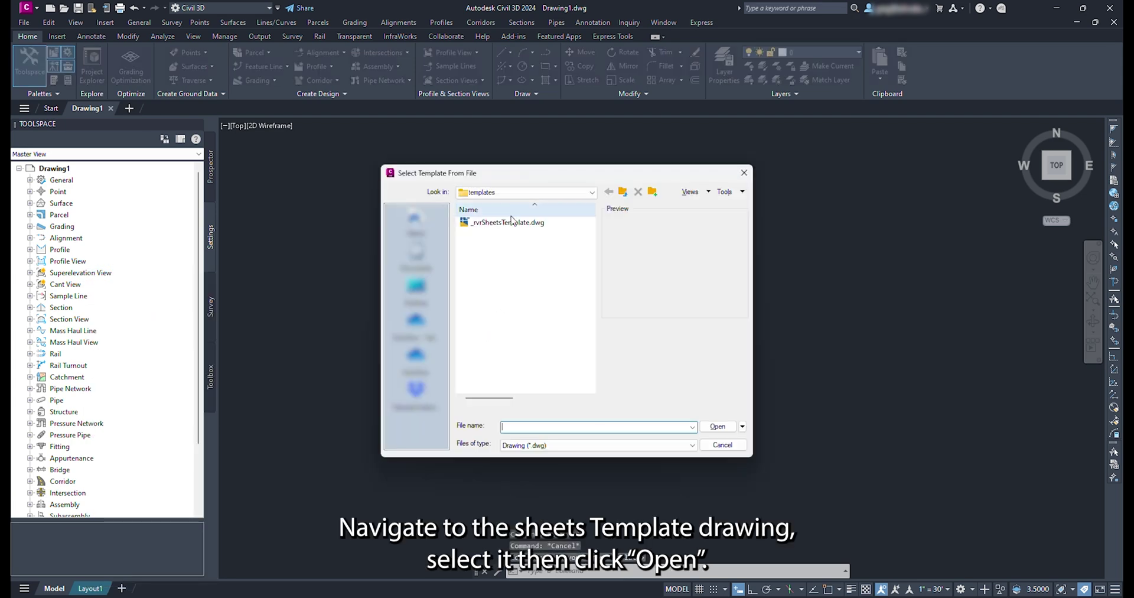
click(511, 222)
click(711, 428)
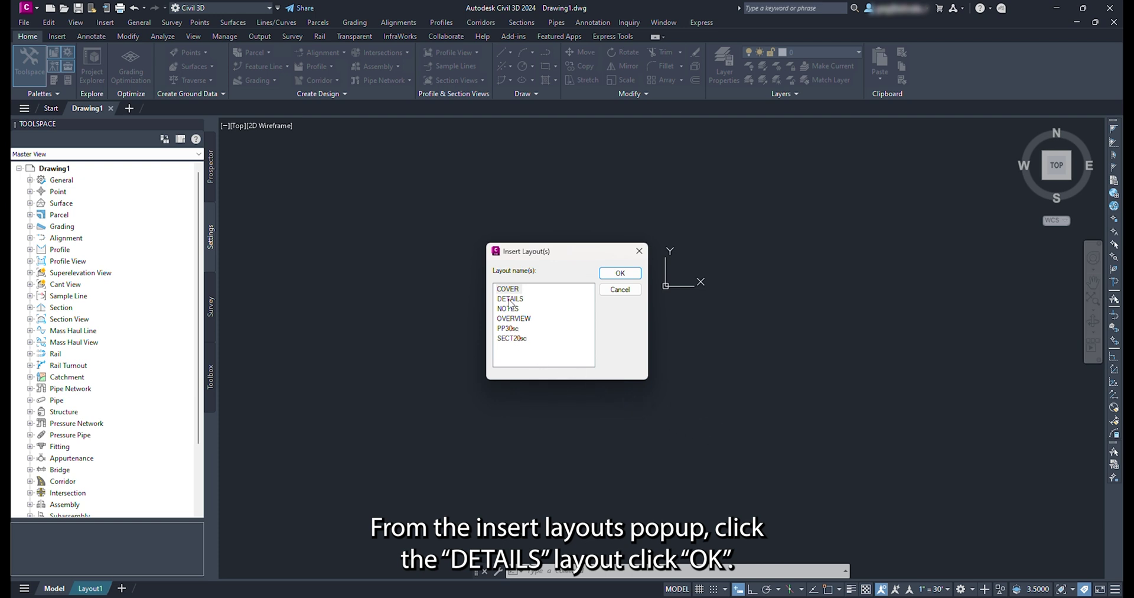
click(619, 273)
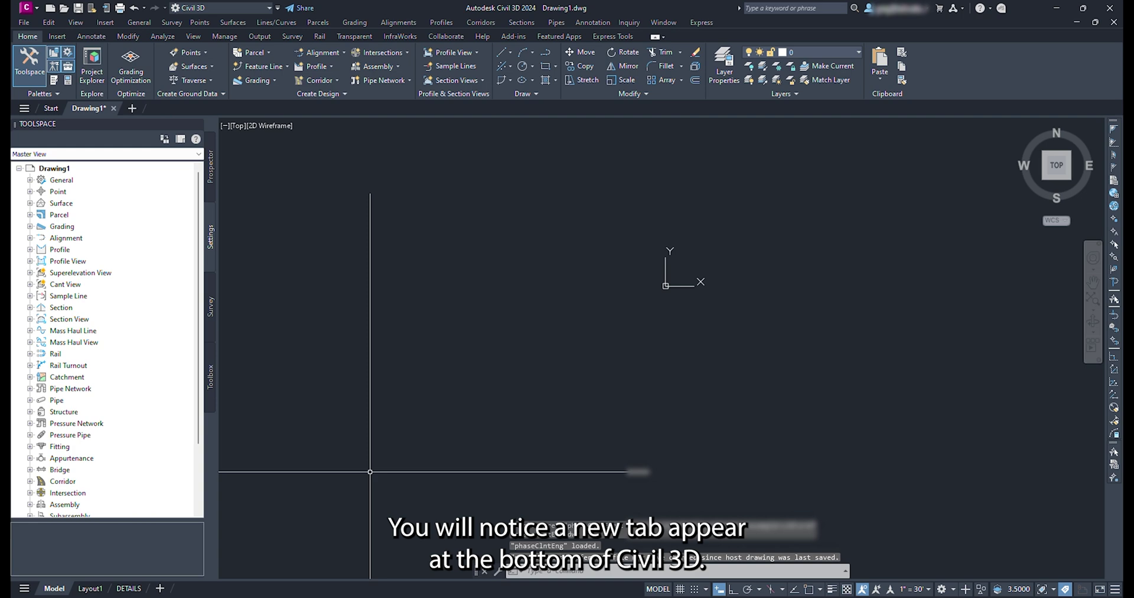
On the DETAILS sheet, set IMAGEFRAME to 1, then to 0 to hide the logo frame
click(130, 588)
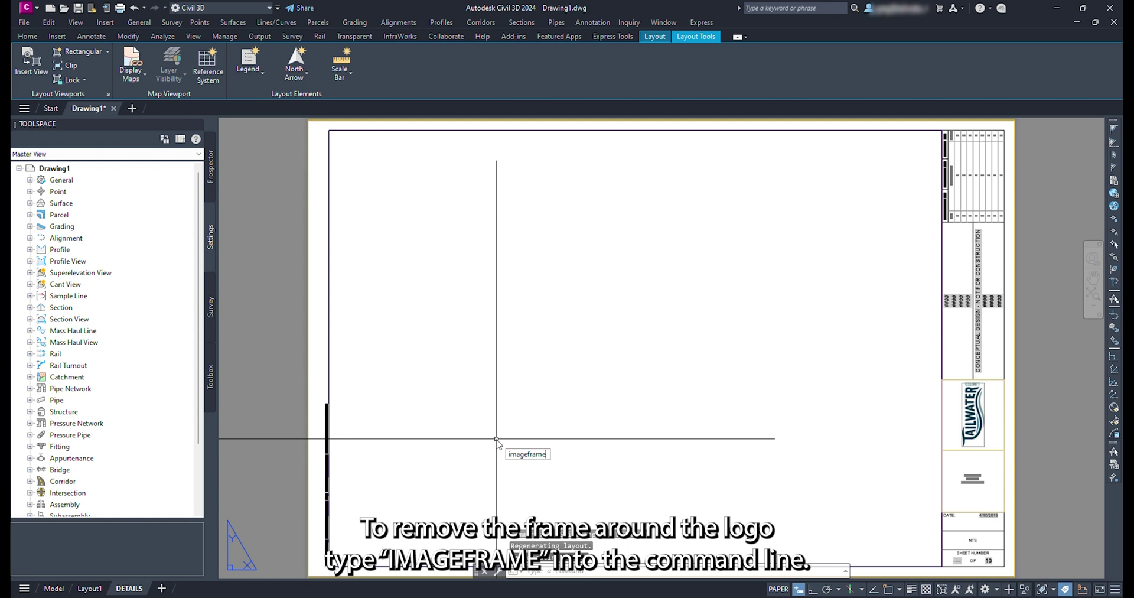
key(Return)
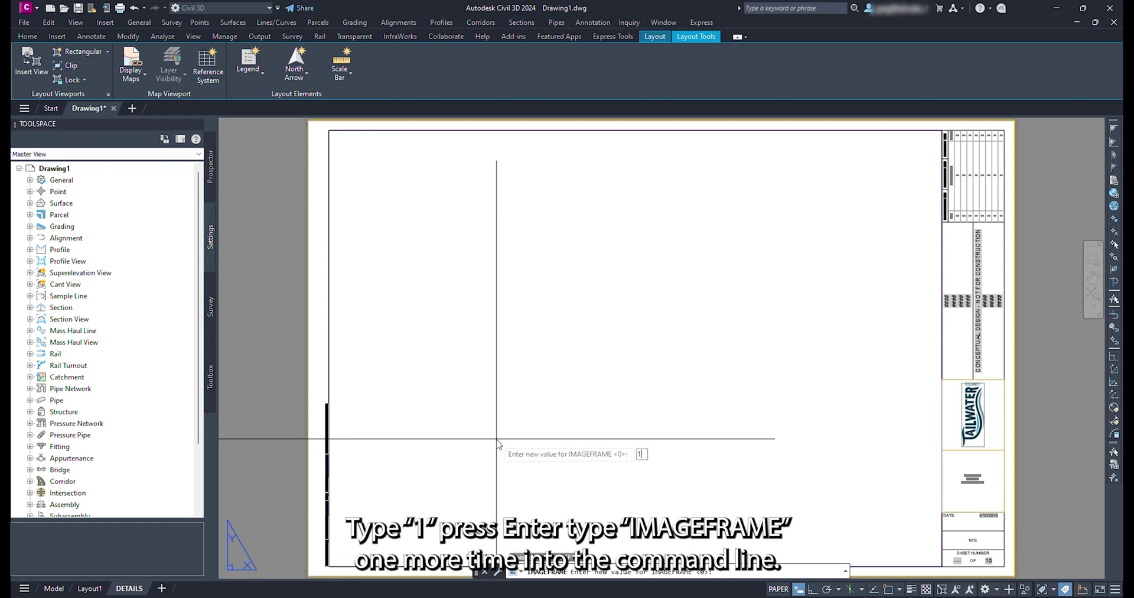
key(Return)
text(imagef)
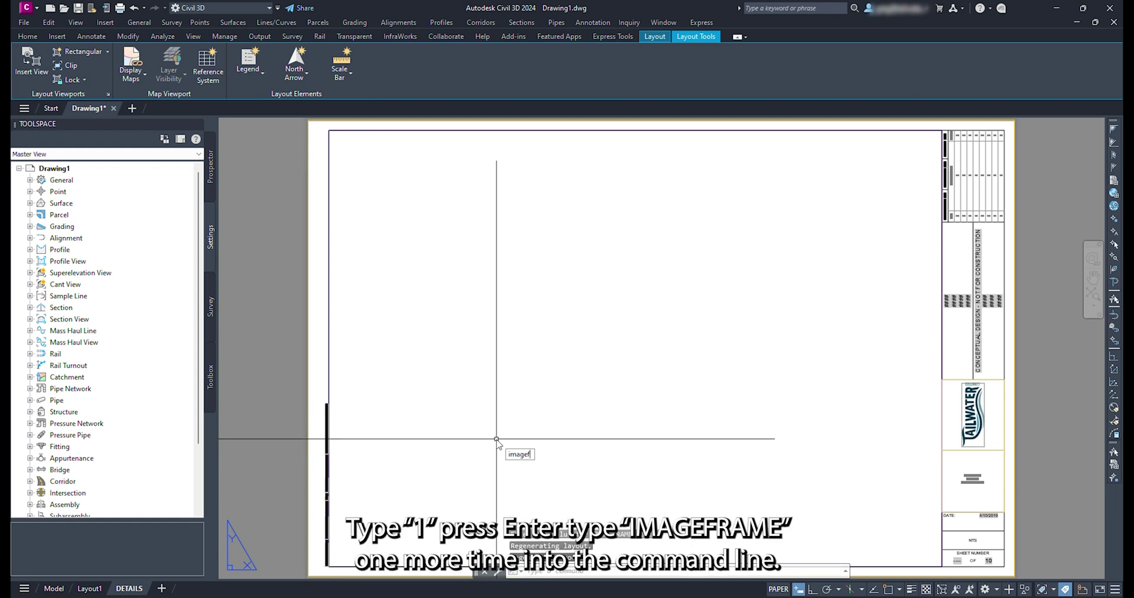
text(rame)
key(Return)
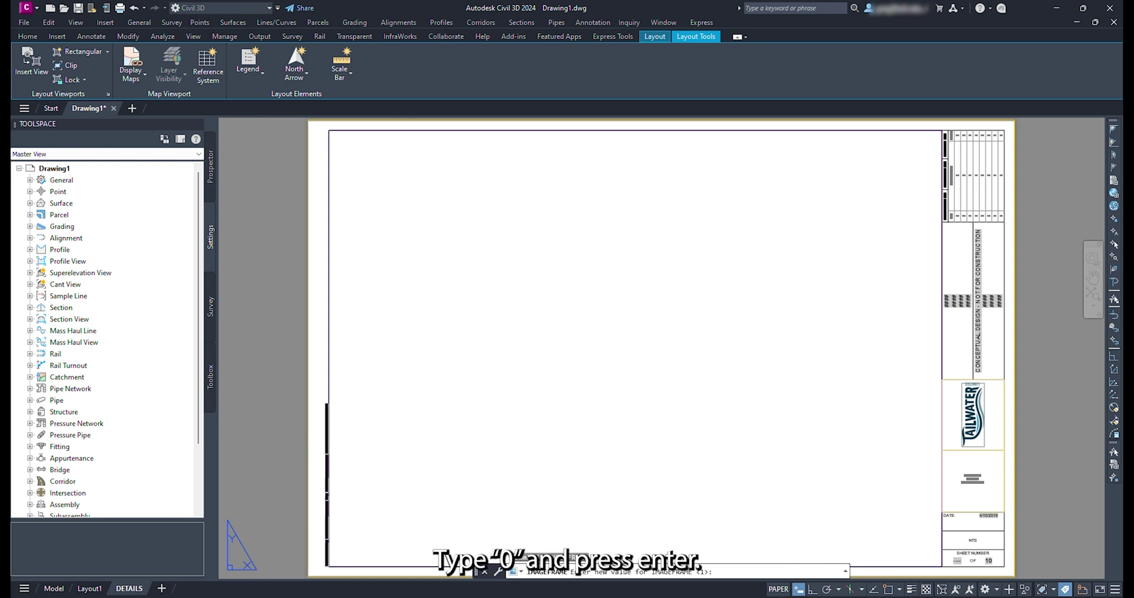
text(0)
key(Return)
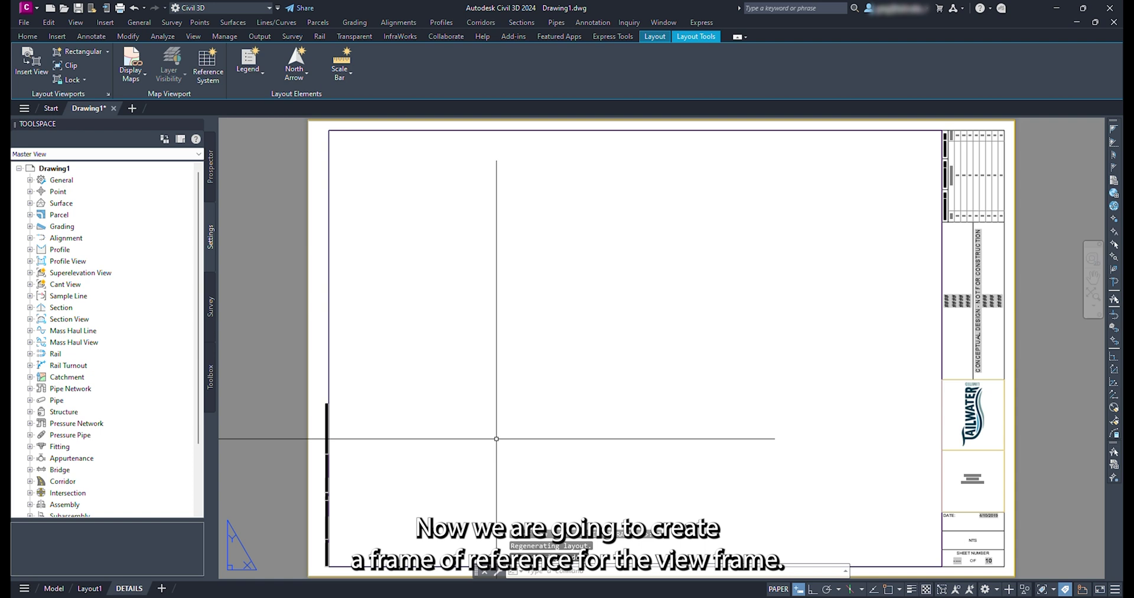
Start a polyline at the view frame's top-left corner and snap it to the top-right corner
text(PL)
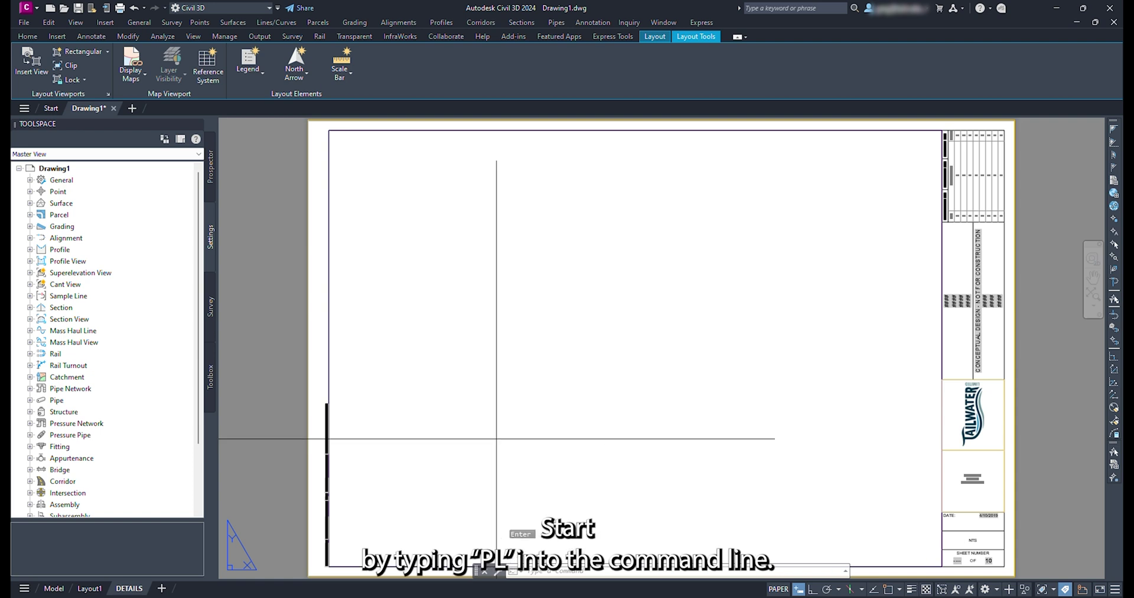
key(Return)
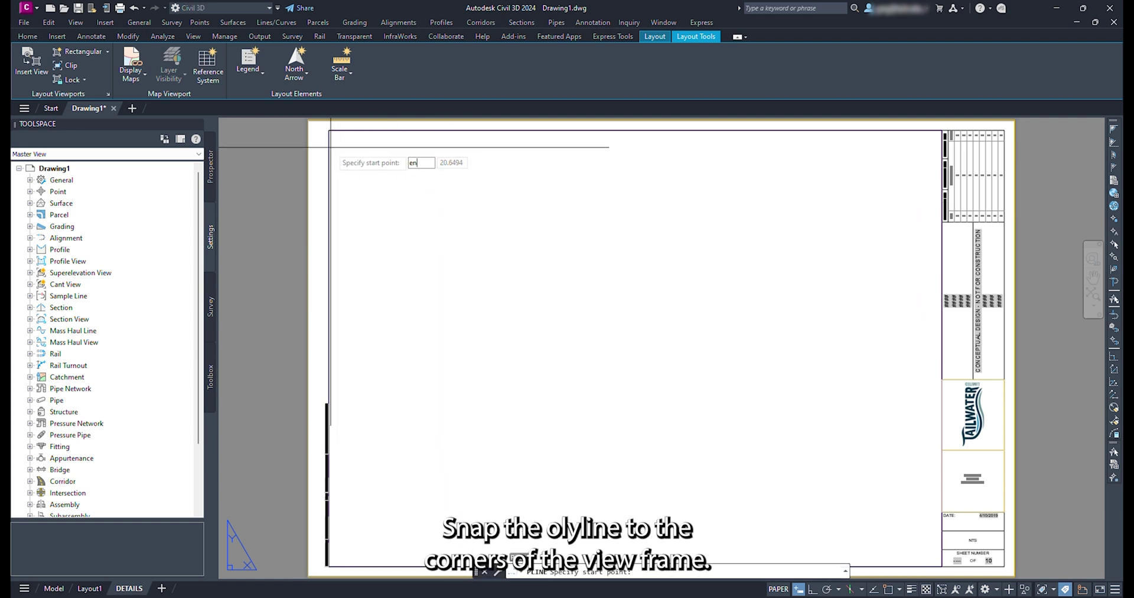
text(end)
key(Return)
click(329, 130)
text(end)
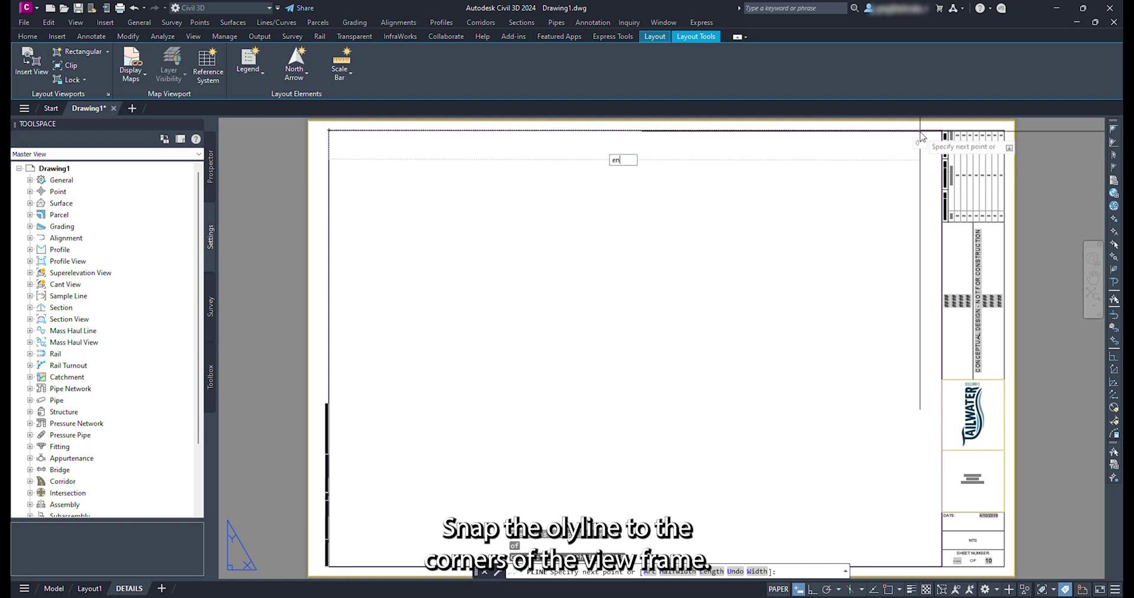
key(Return)
click(935, 131)
Continue through the bottom-right and bottom-left corners, close the polyline, and select it
click(935, 566)
text(end)
key(Return)
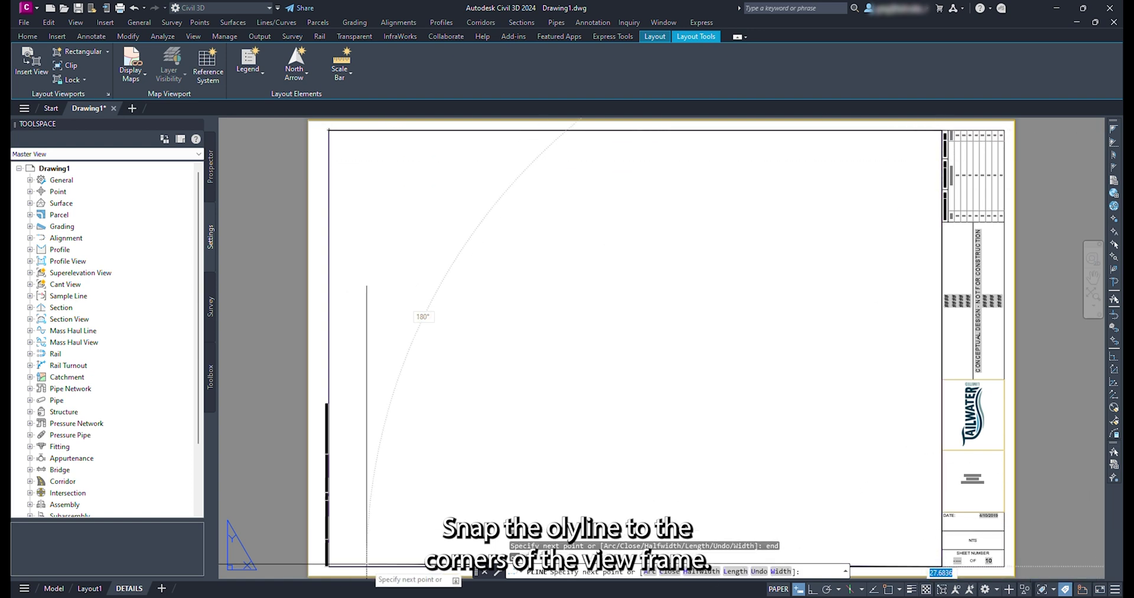
click(327, 566)
text(c)
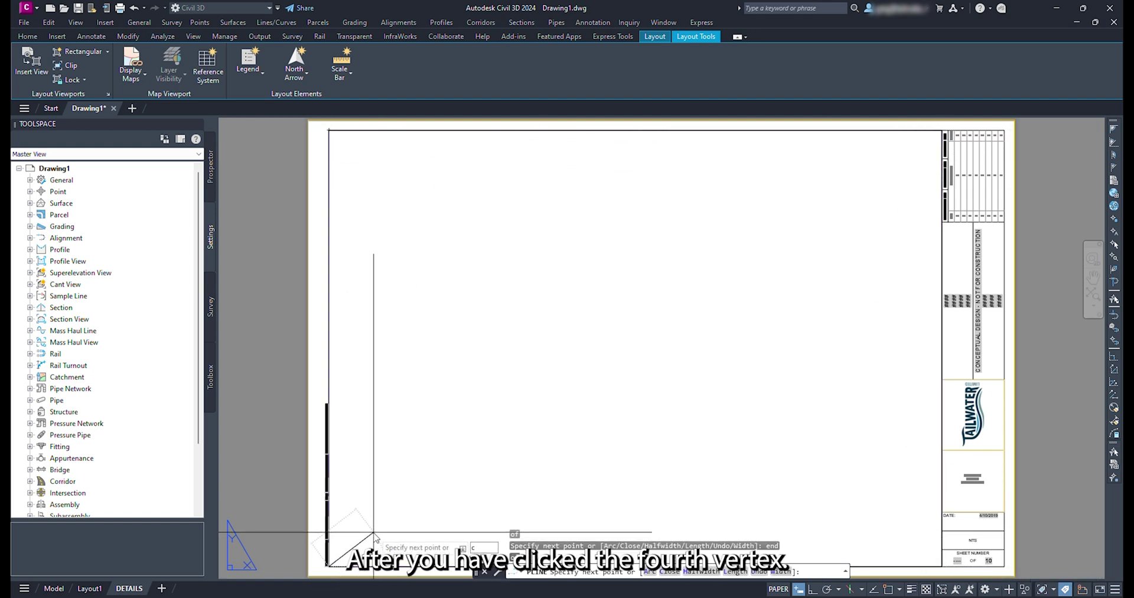
key(Return)
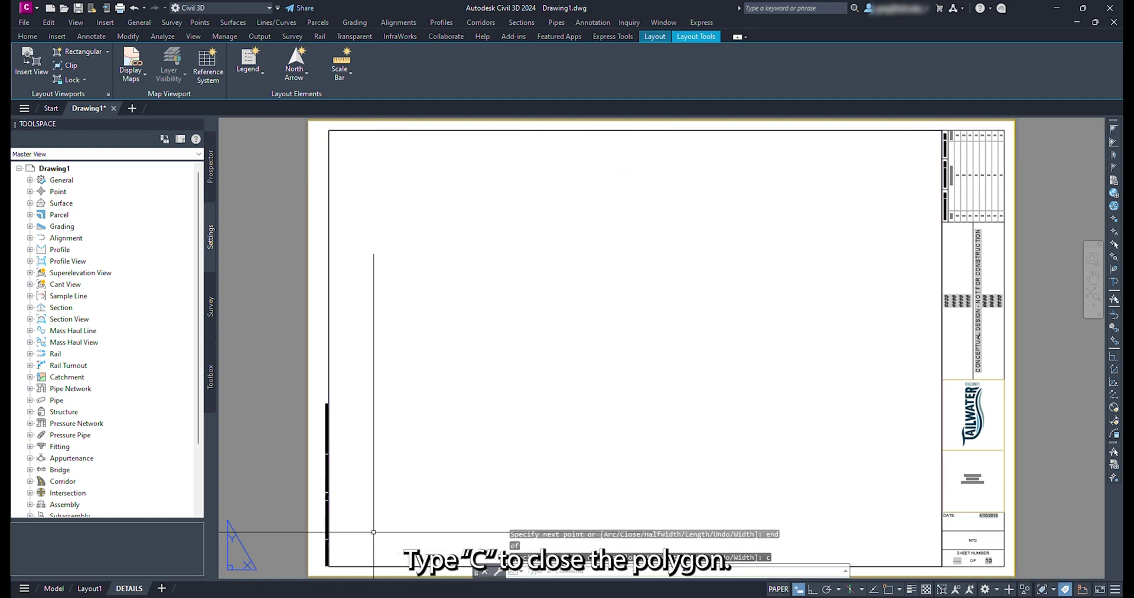
click(329, 339)
Send the rectangle to model space with CHSPACE and move its bottom-left corner to 0,0
click(381, 397)
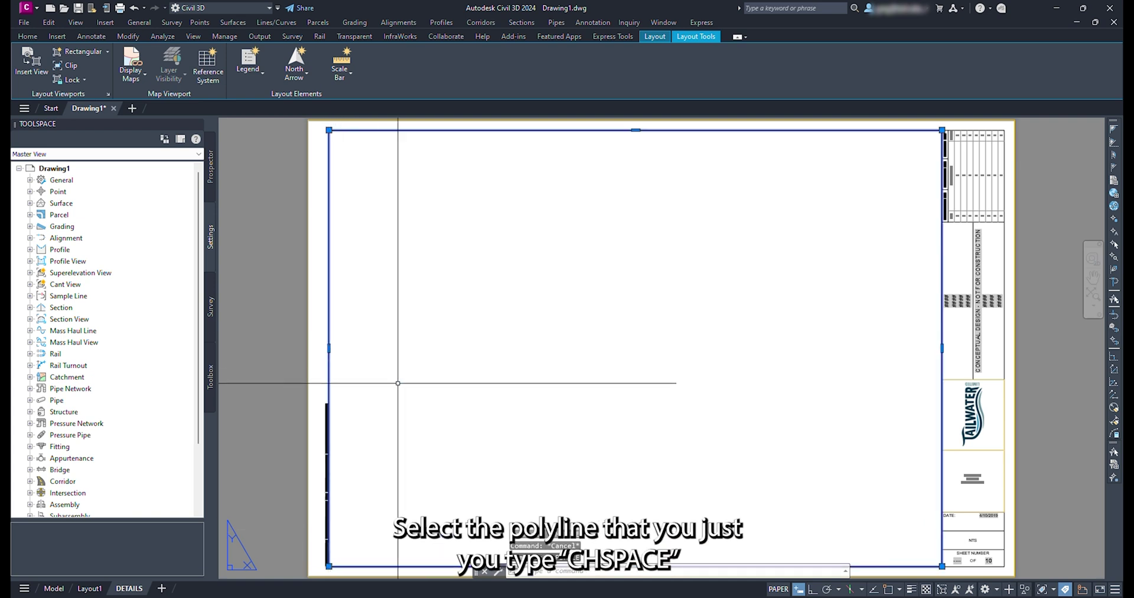
text(chspac)
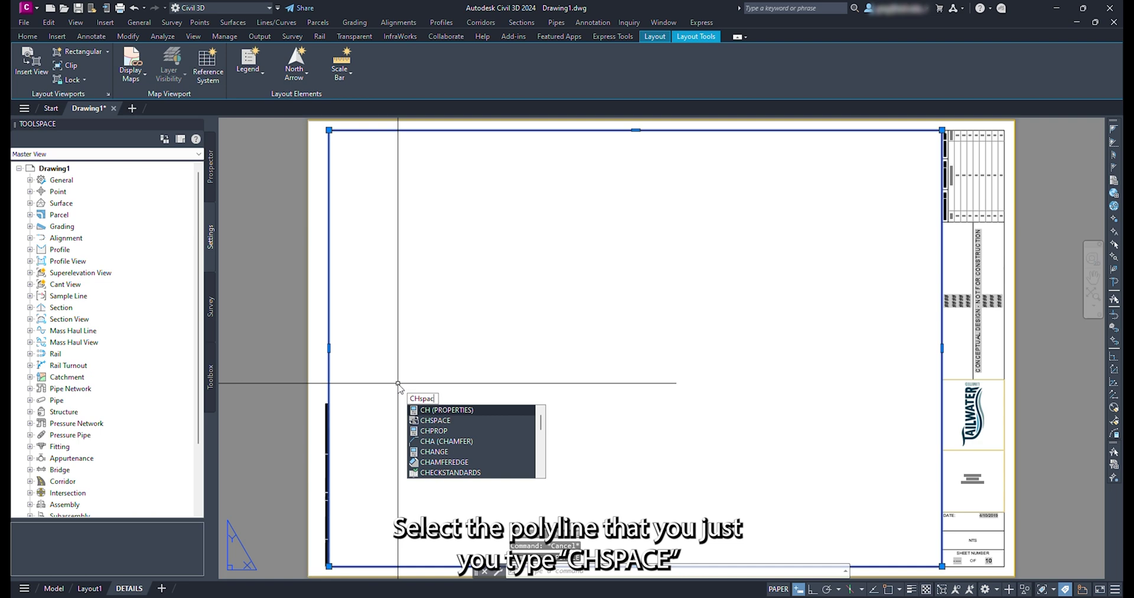
text(e)
key(Return)
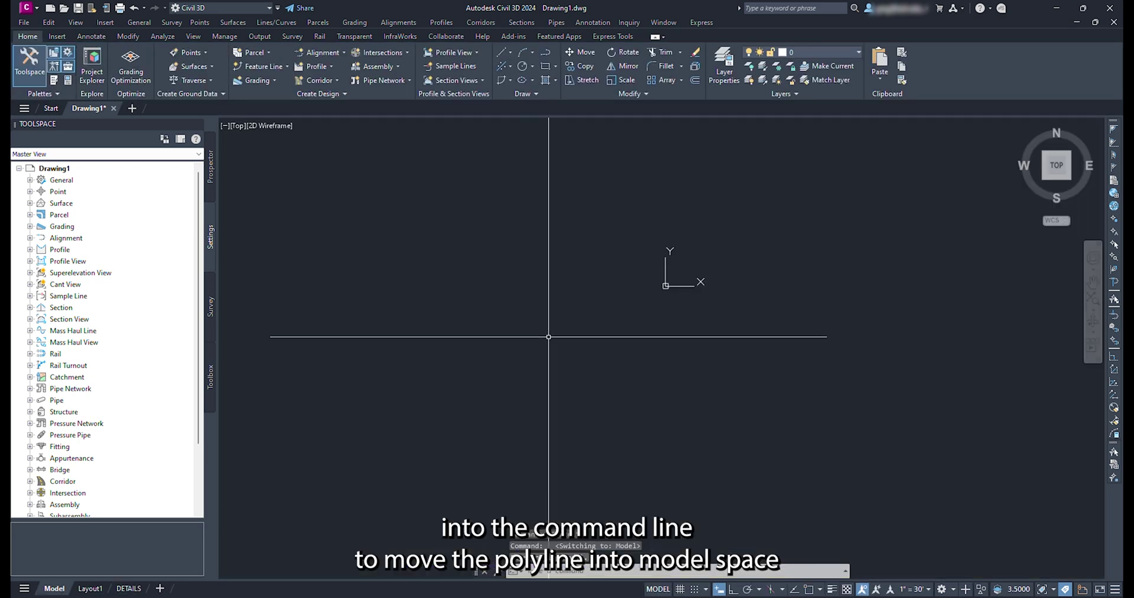
text(m)
key(Return)
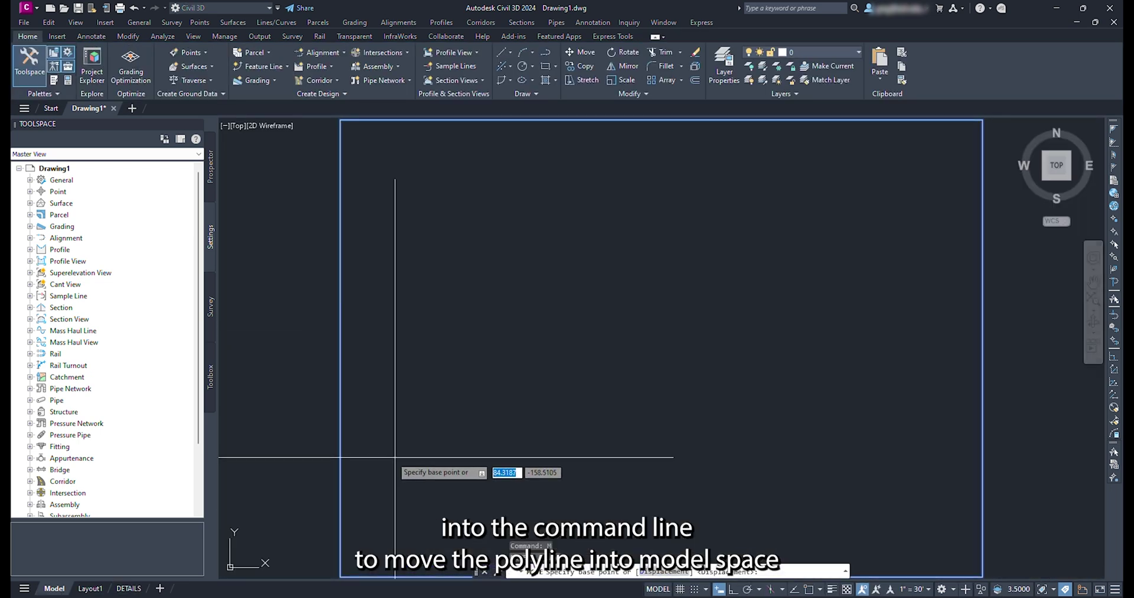
click(340, 576)
key(F8)
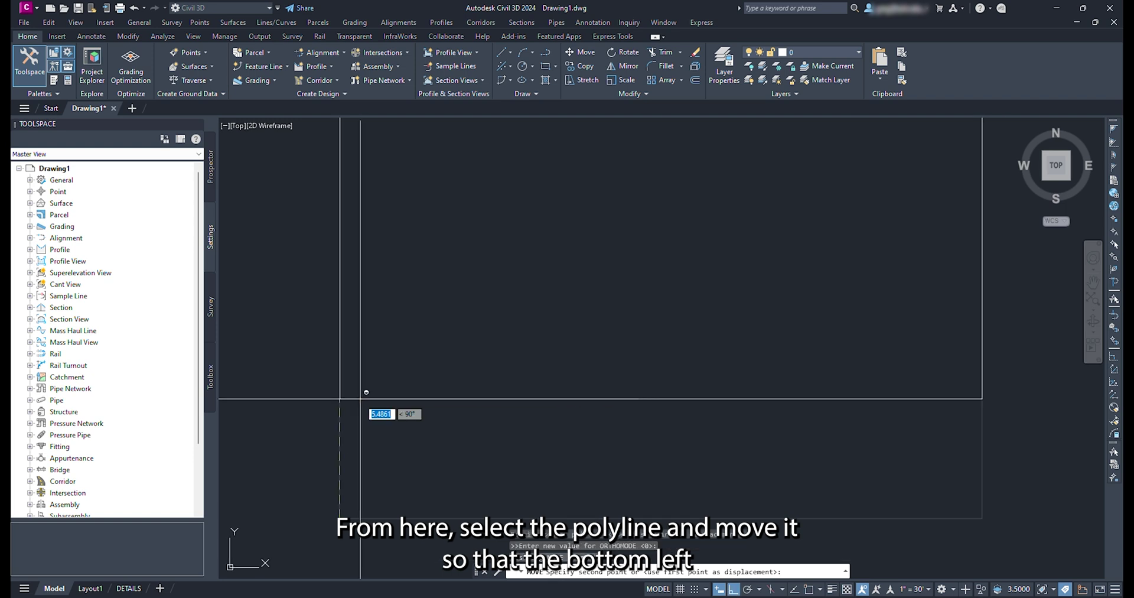
text(0,0)
key(Return)
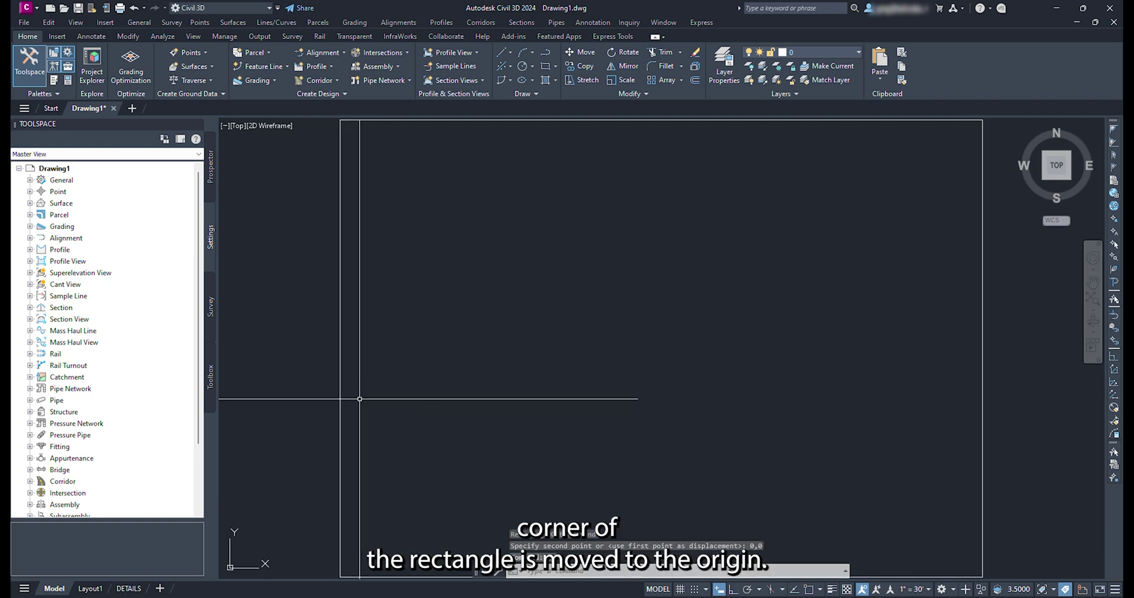
Put the rectangle on the _nplt layer in Properties
click(342, 380)
key(ctrl+1)
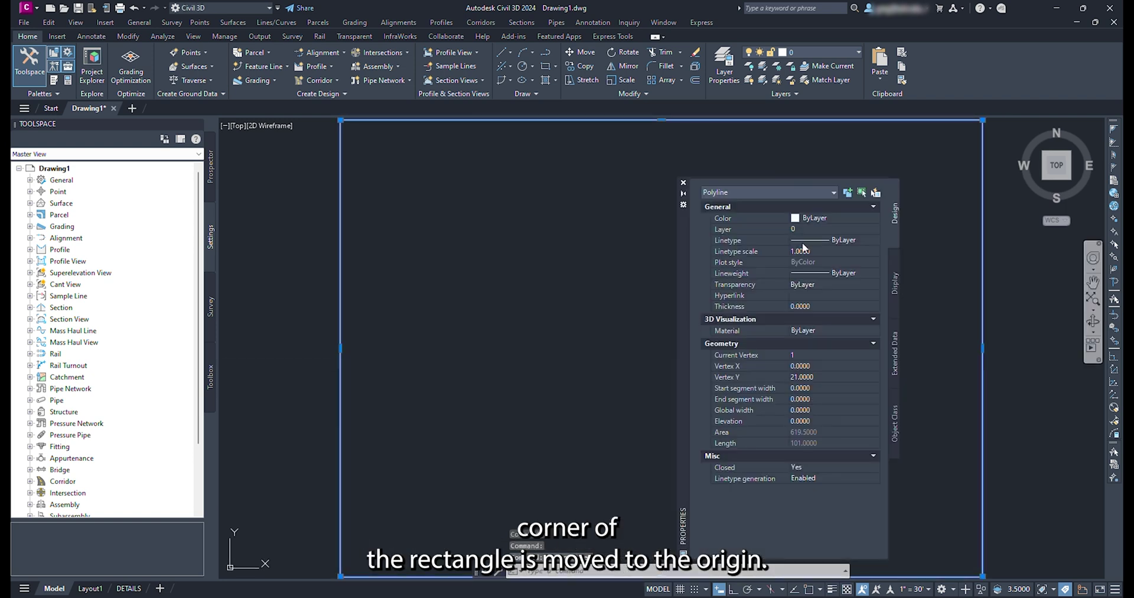
click(820, 225)
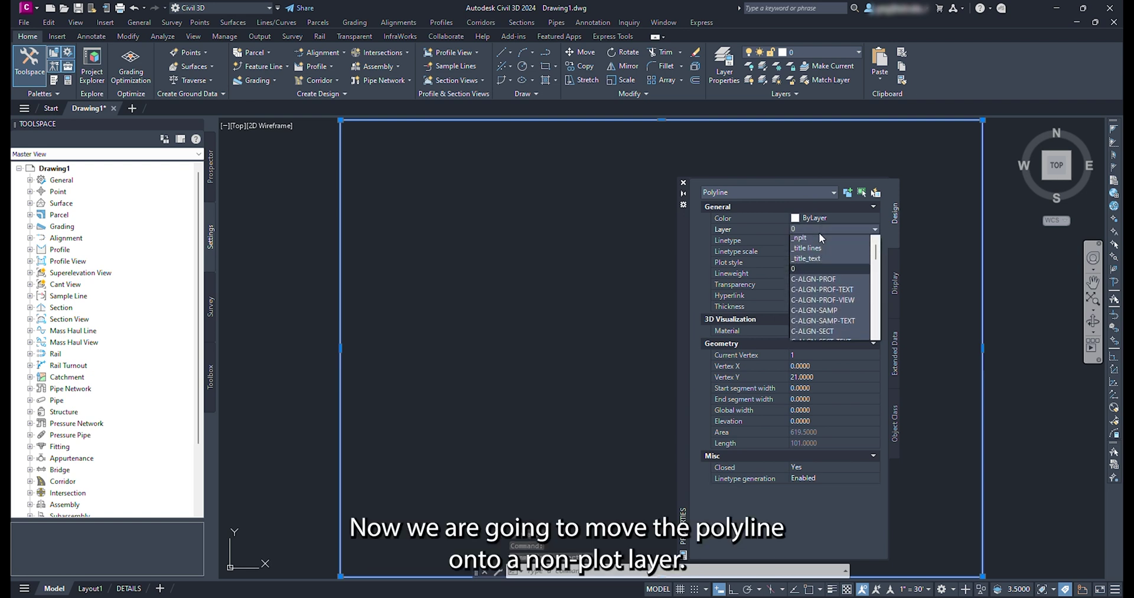
click(818, 235)
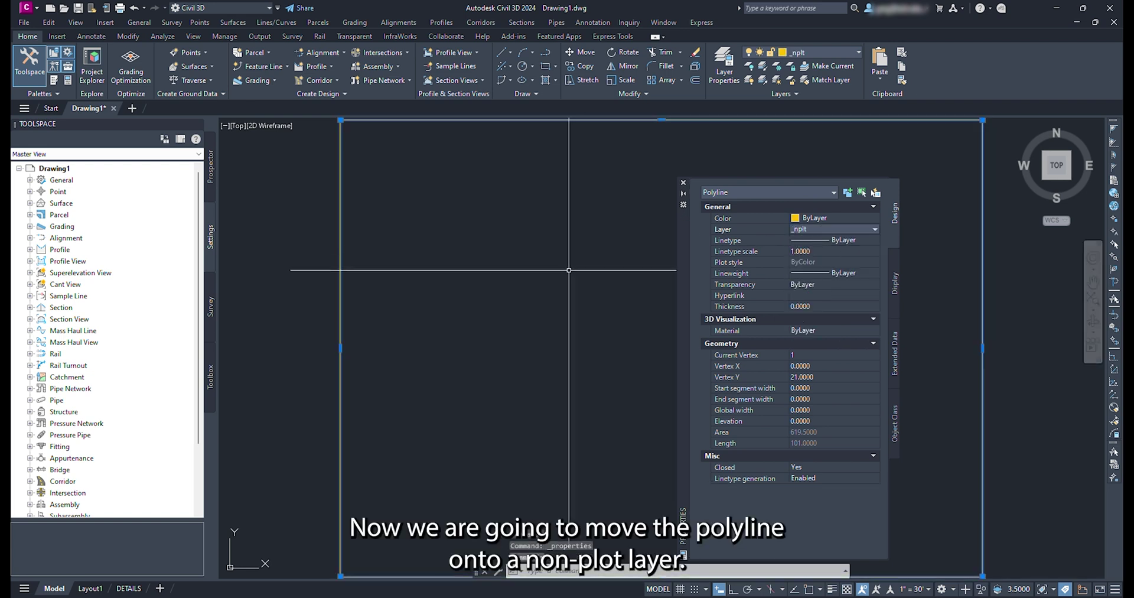
Create an mtext label '1' inside the rectangle
text(mtext)
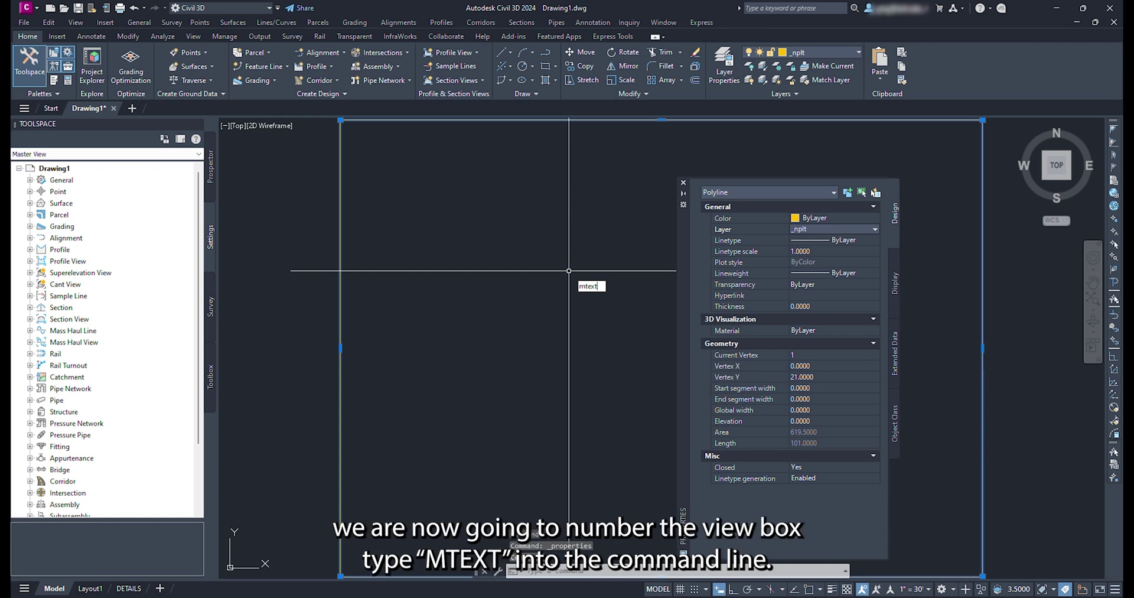
key(Return)
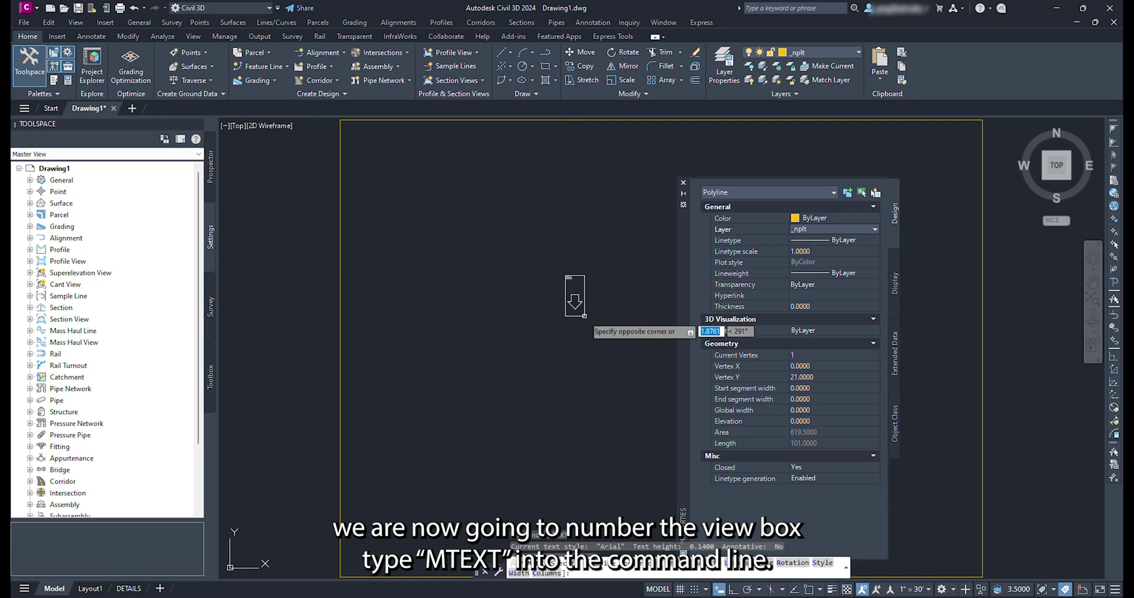
click(615, 331)
click(622, 338)
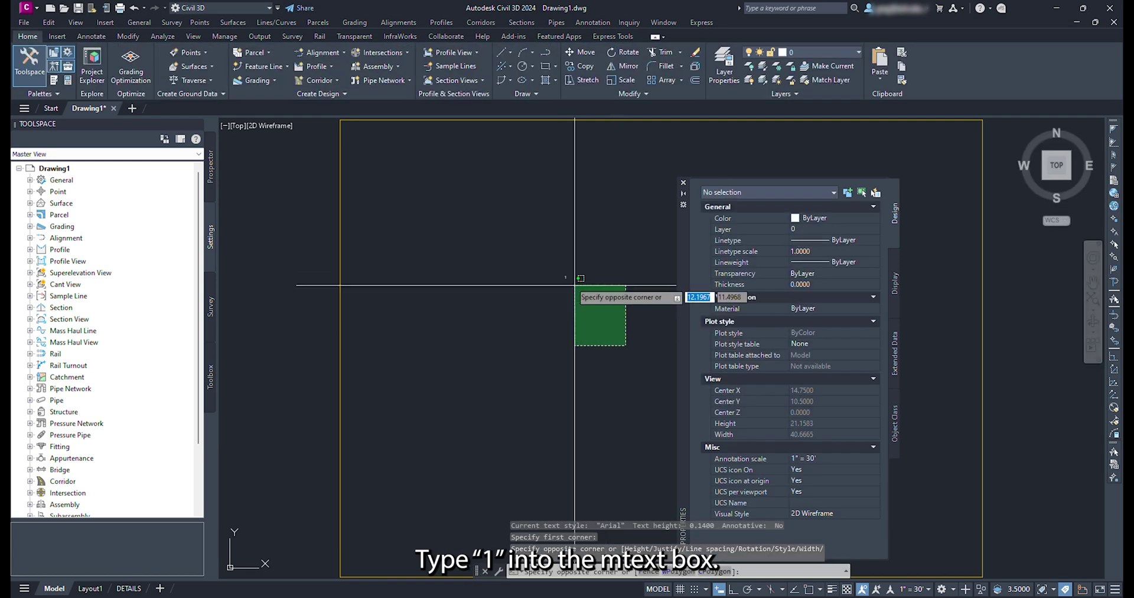
click(620, 299)
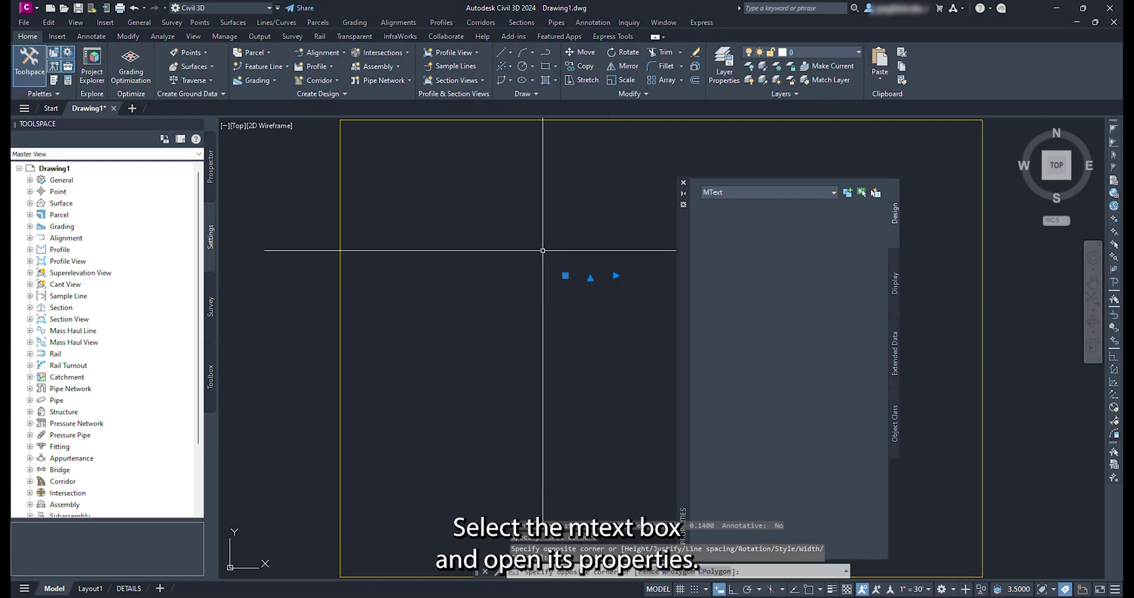
Give the label text height 5, layer _nplt and Middle center justification
click(808, 400)
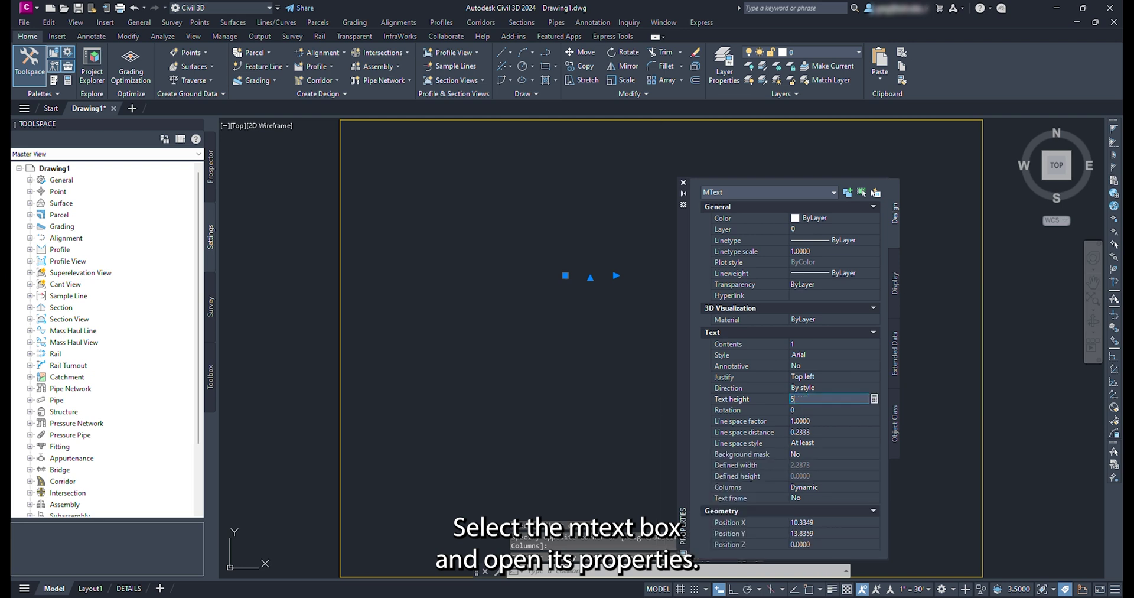
key(Tab)
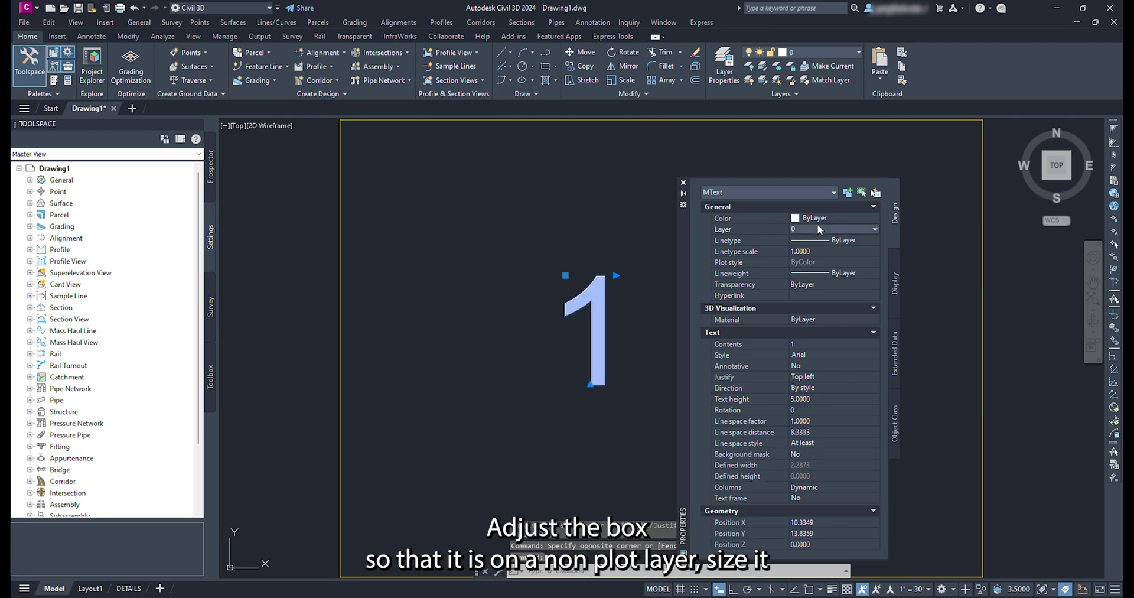
click(817, 225)
click(810, 240)
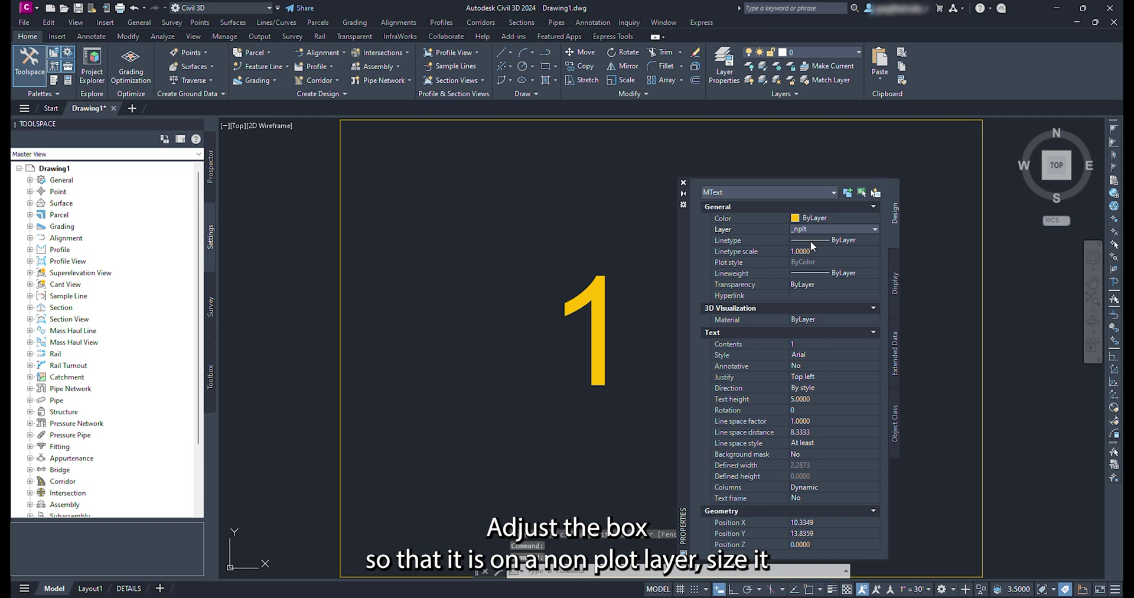
click(814, 383)
click(815, 379)
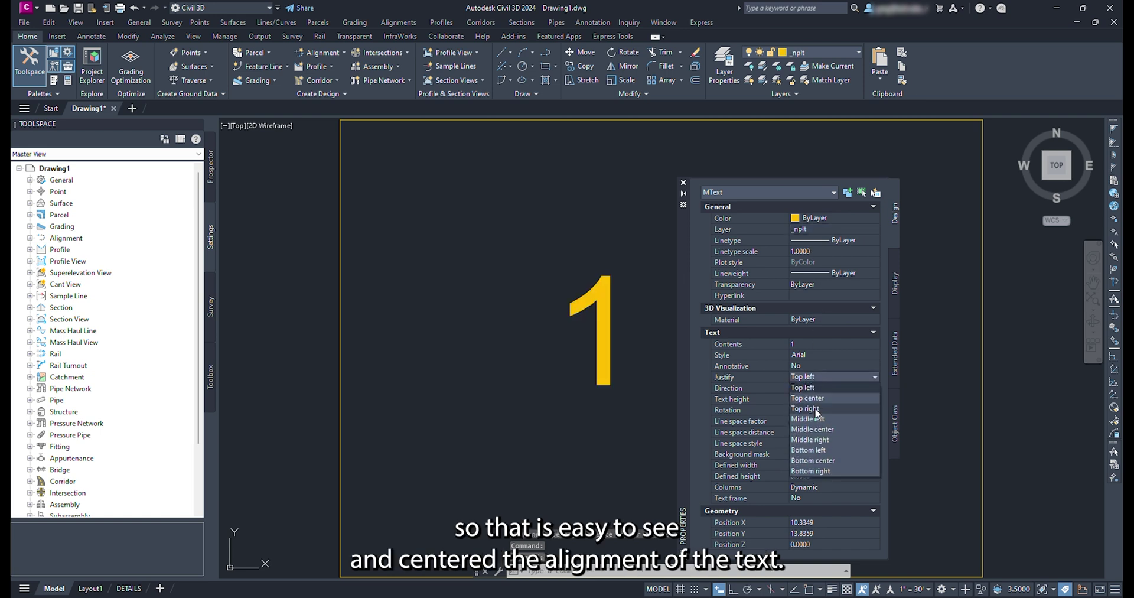
click(813, 430)
click(684, 182)
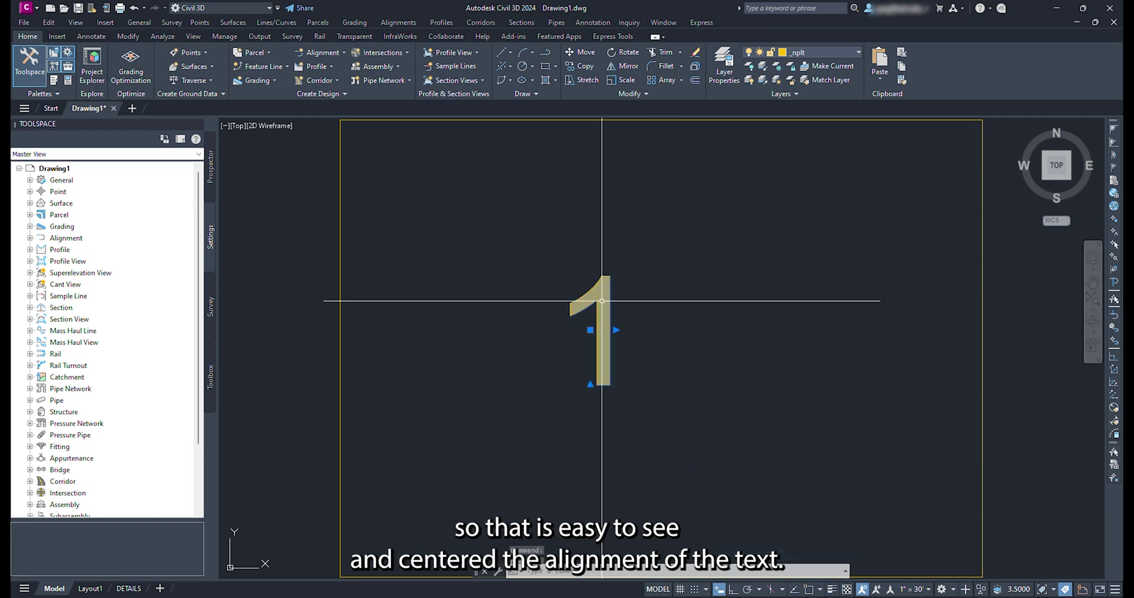
click(590, 330)
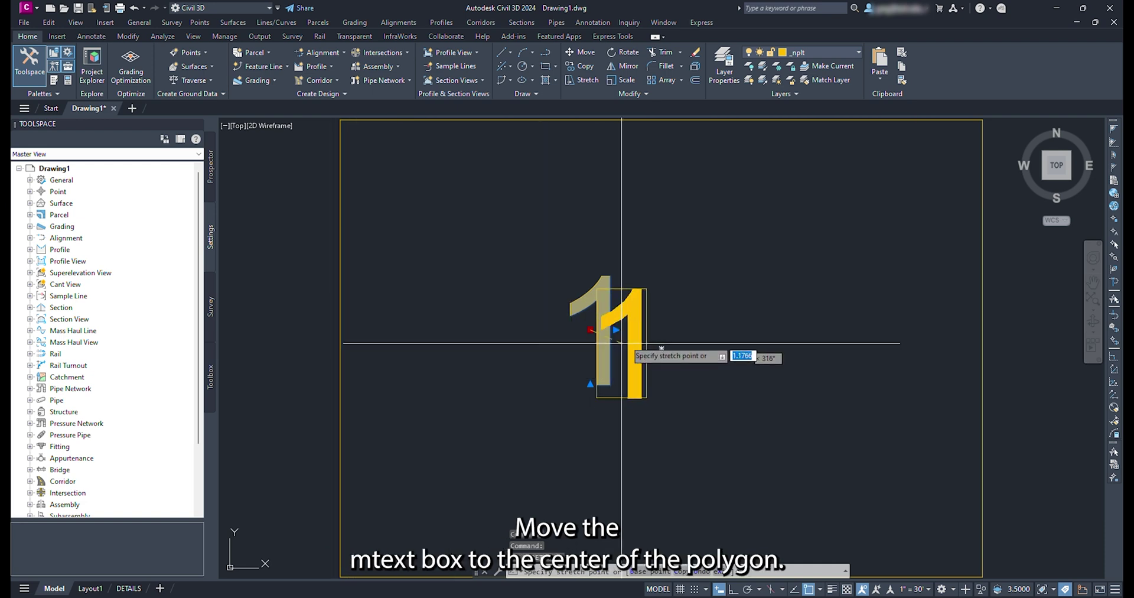
Move the '1' label to the centre of its rectangle
click(661, 348)
scroll(563, 370, down, 4)
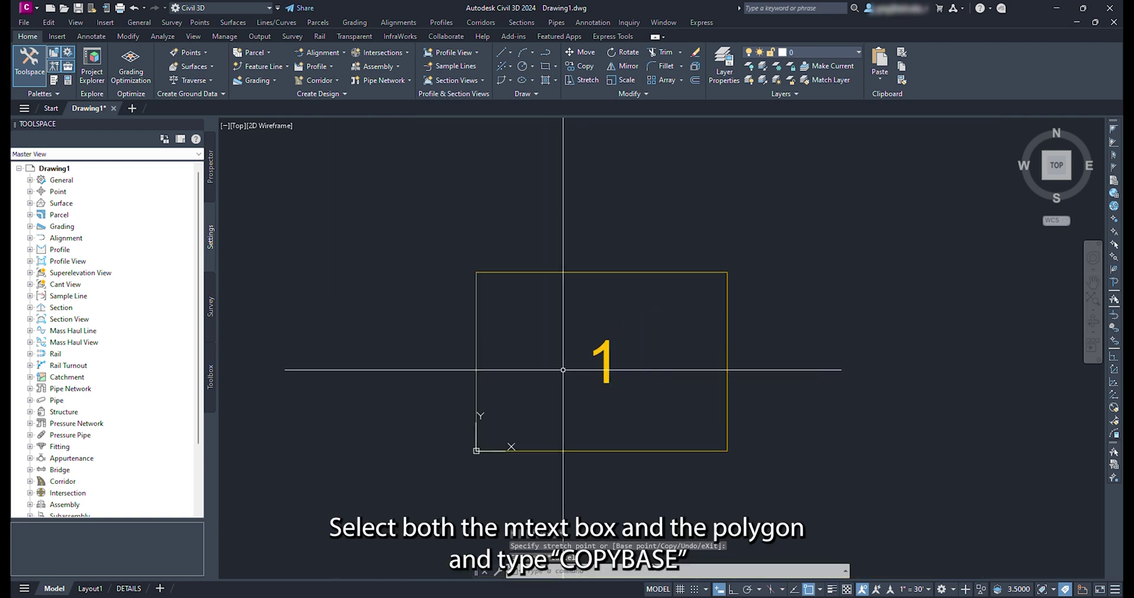
key(Escape)
Copy the box and label from its lower-left corner and paste at its lower-right corner
click(674, 464)
click(586, 367)
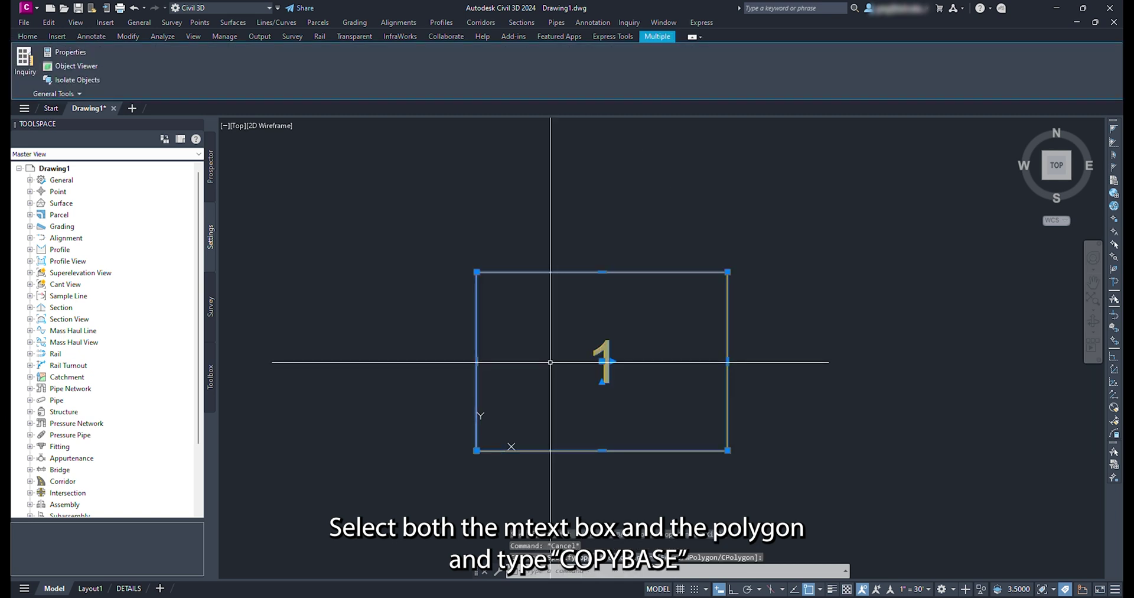
text(copybase)
key(Return)
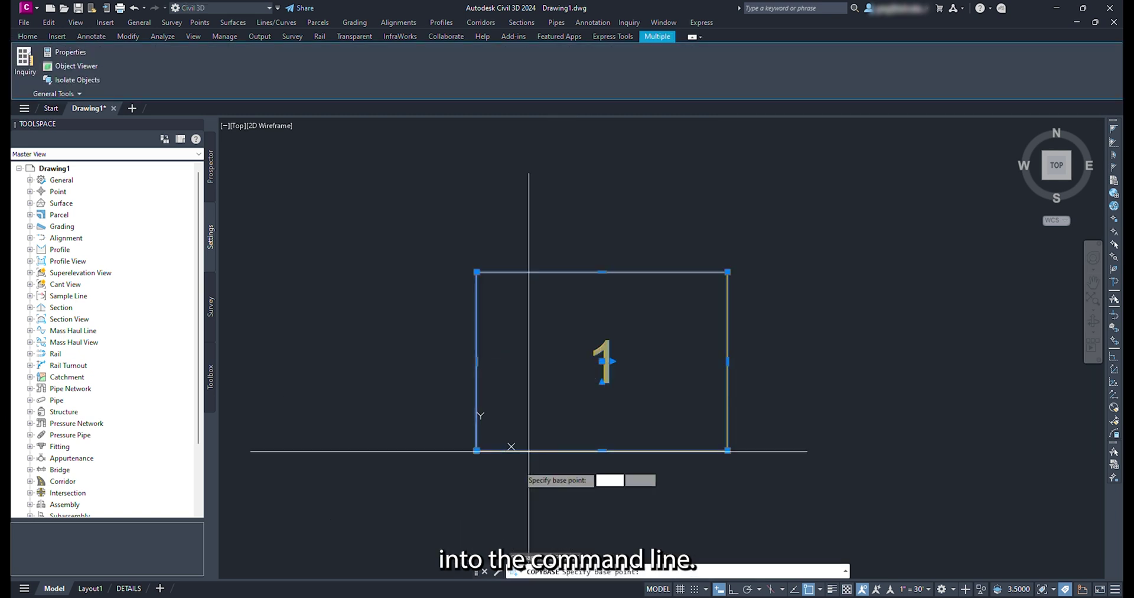
click(476, 451)
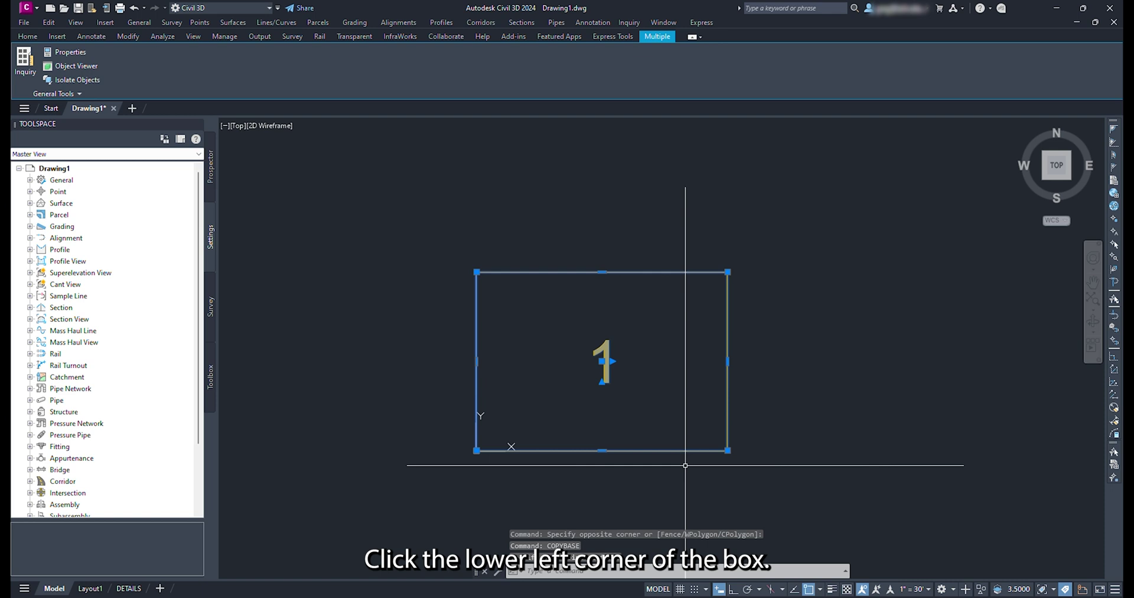
text(pasteclip)
key(Return)
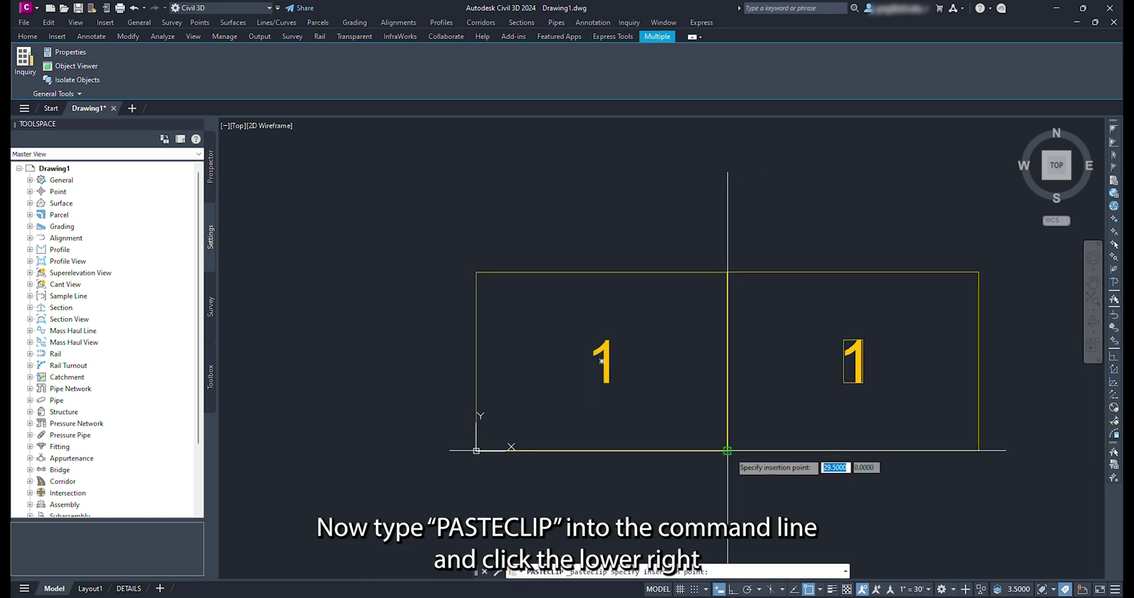
click(728, 450)
Shift the pasted box and label 1 unit to the right
click(873, 471)
click(823, 327)
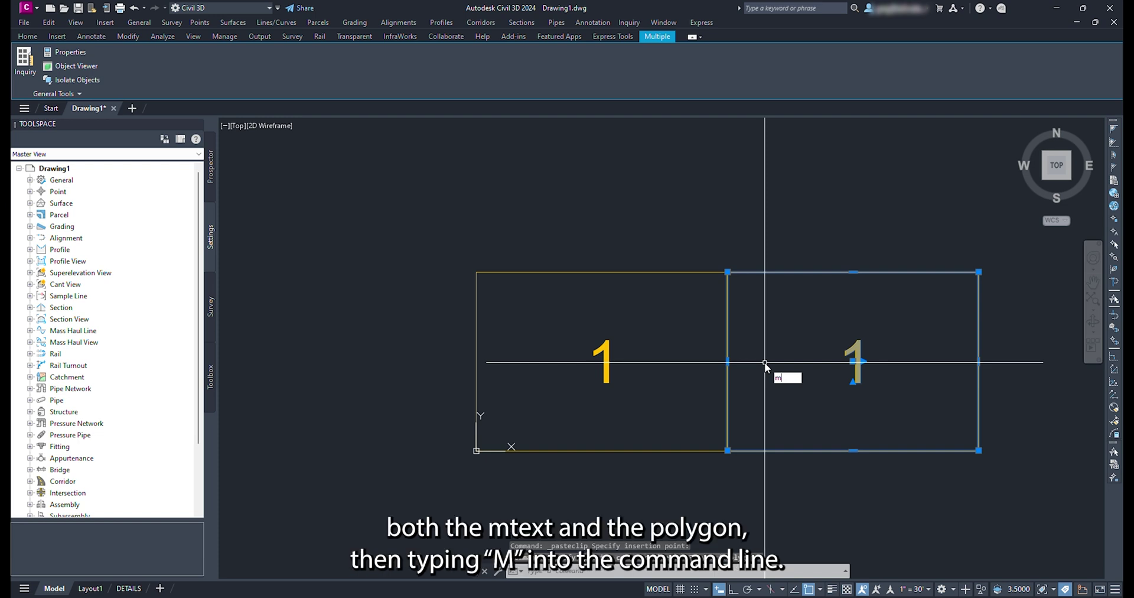
key(Return)
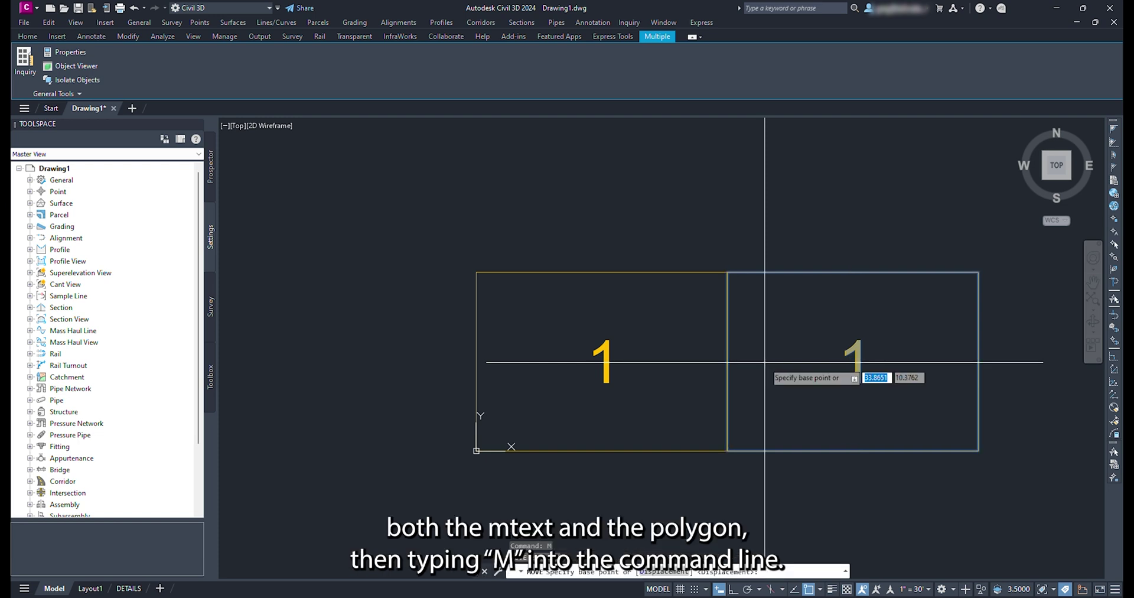
click(773, 353)
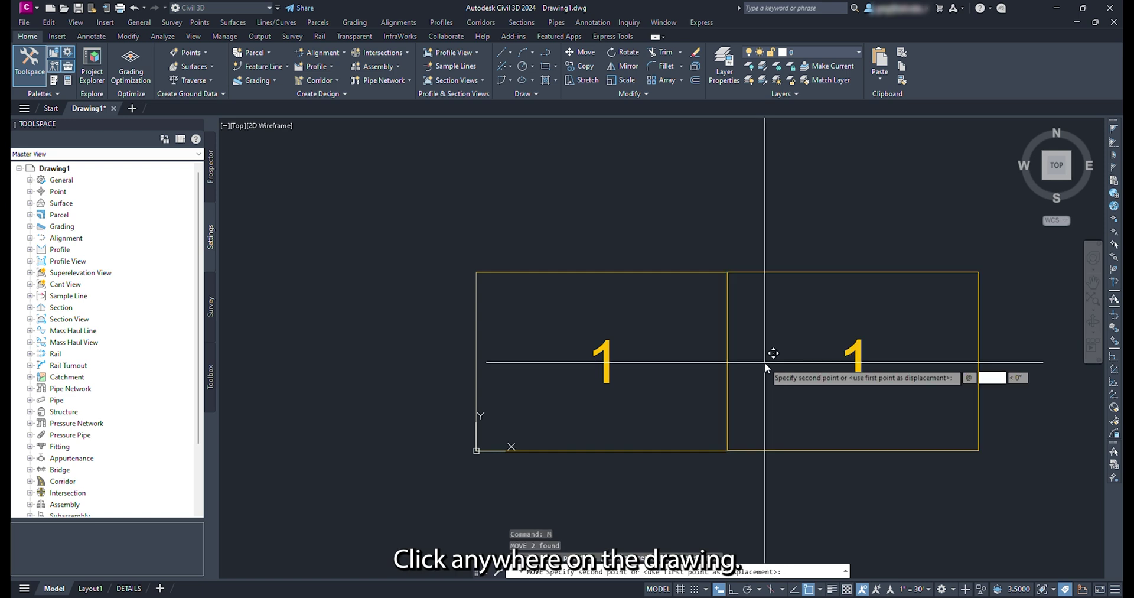
text(1,)
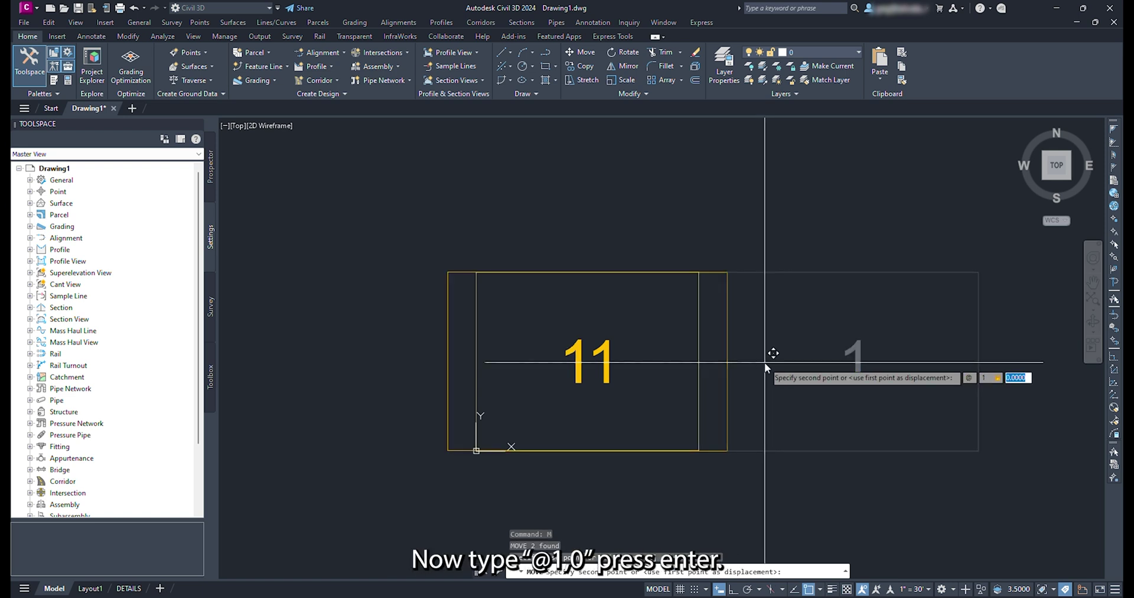
text(0)
key(Return)
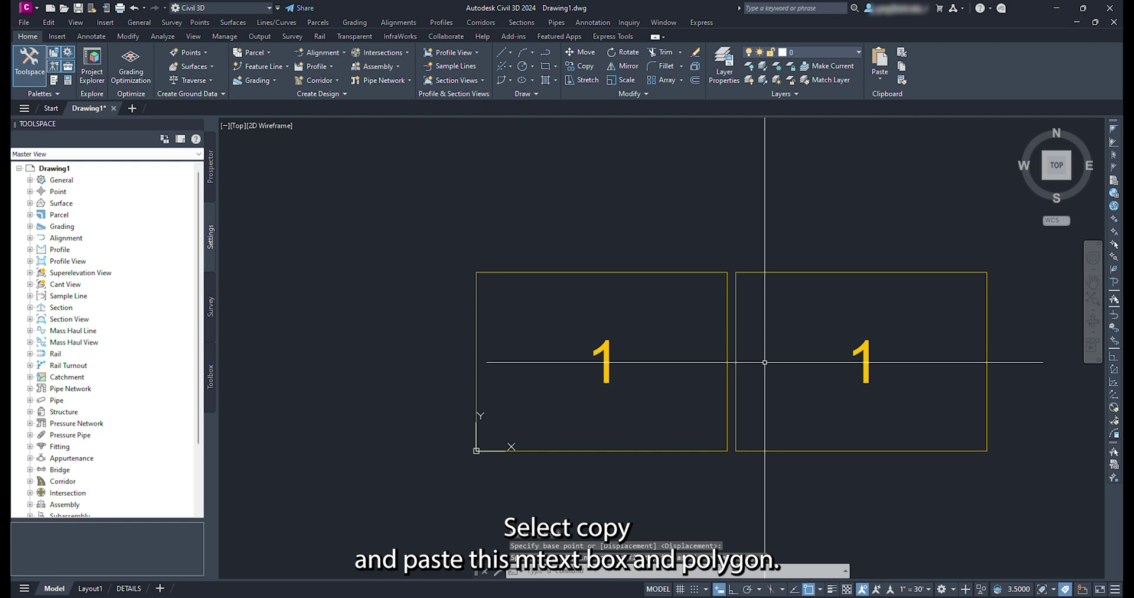
Copy the moved box to place a third box further right
click(916, 469)
click(853, 395)
text(co)
key(Return)
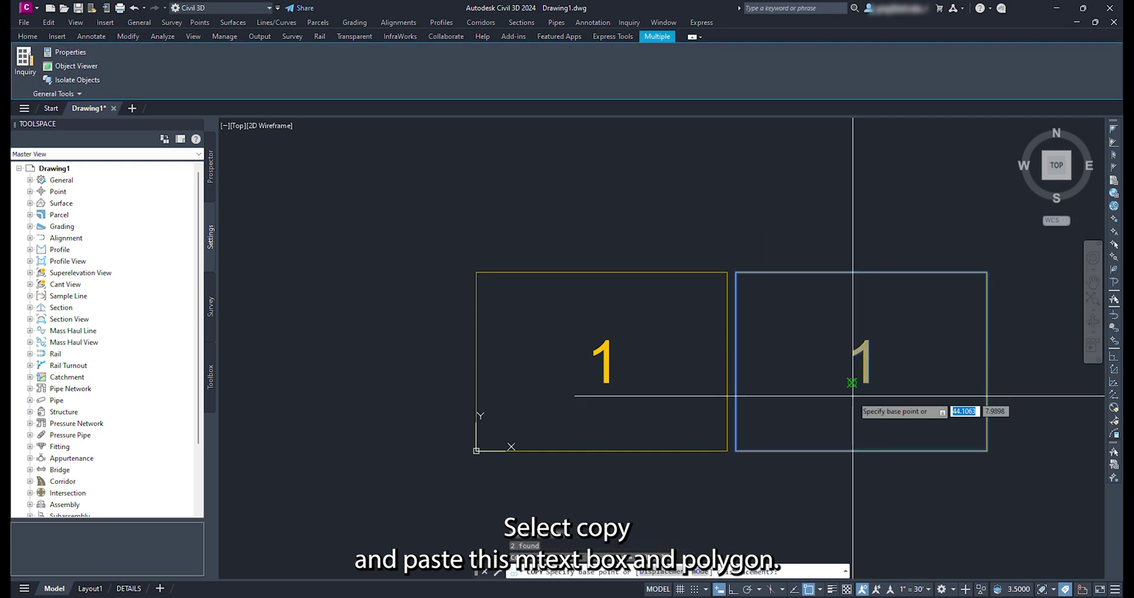
click(727, 451)
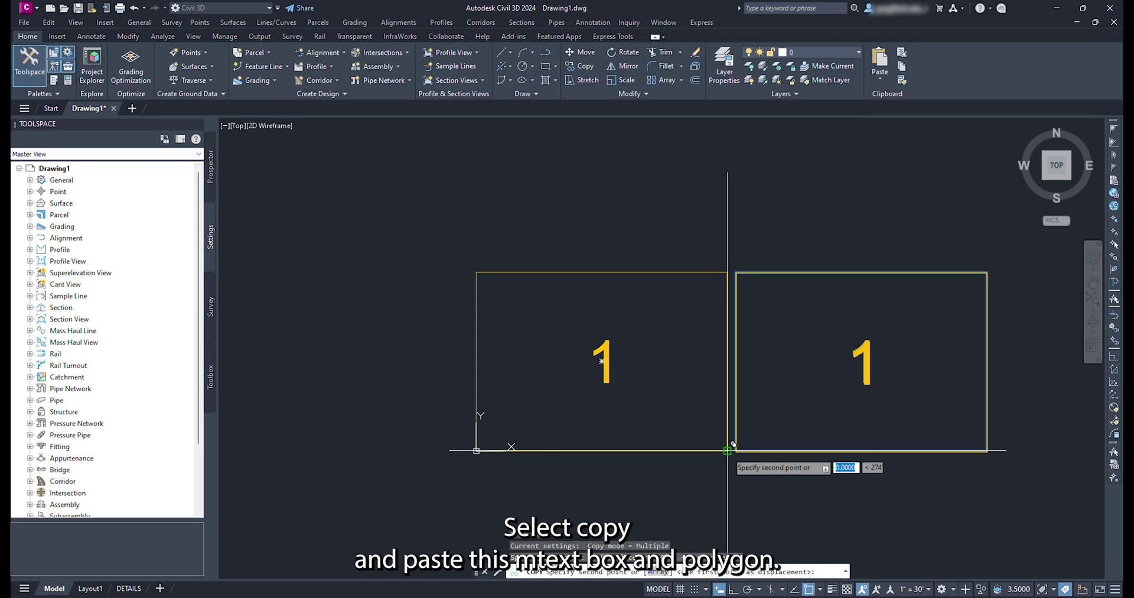
click(987, 451)
key(Escape)
Renumber the middle box to 2 and the third box to 3, then switch to Layout1
double_click(863, 361)
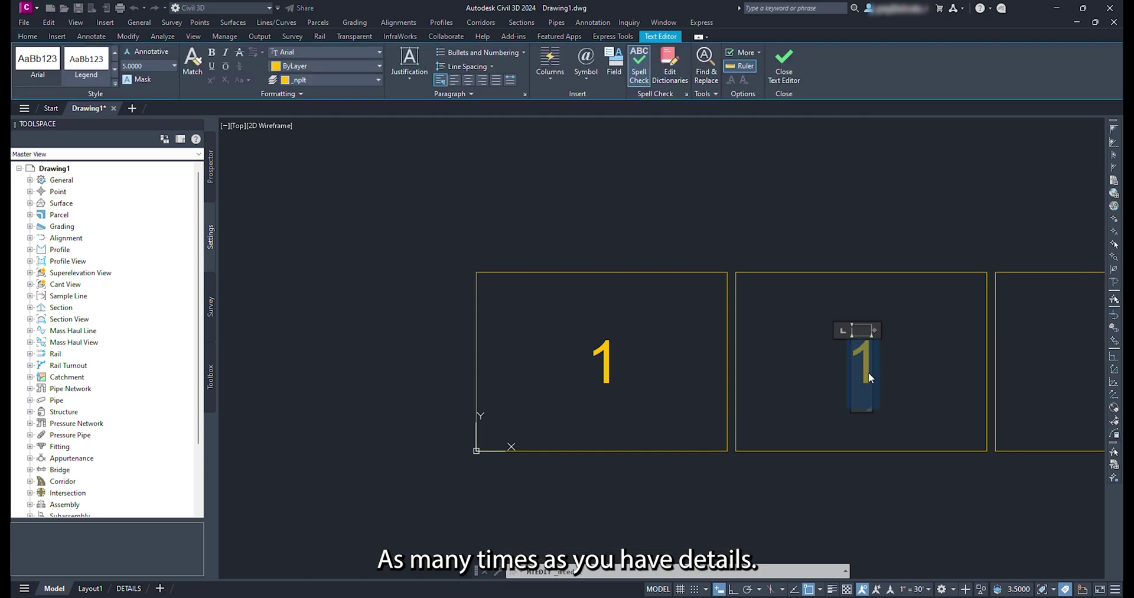
text(2)
click(1067, 379)
middle_drag(1067, 379, 809, 374)
double_click(814, 357)
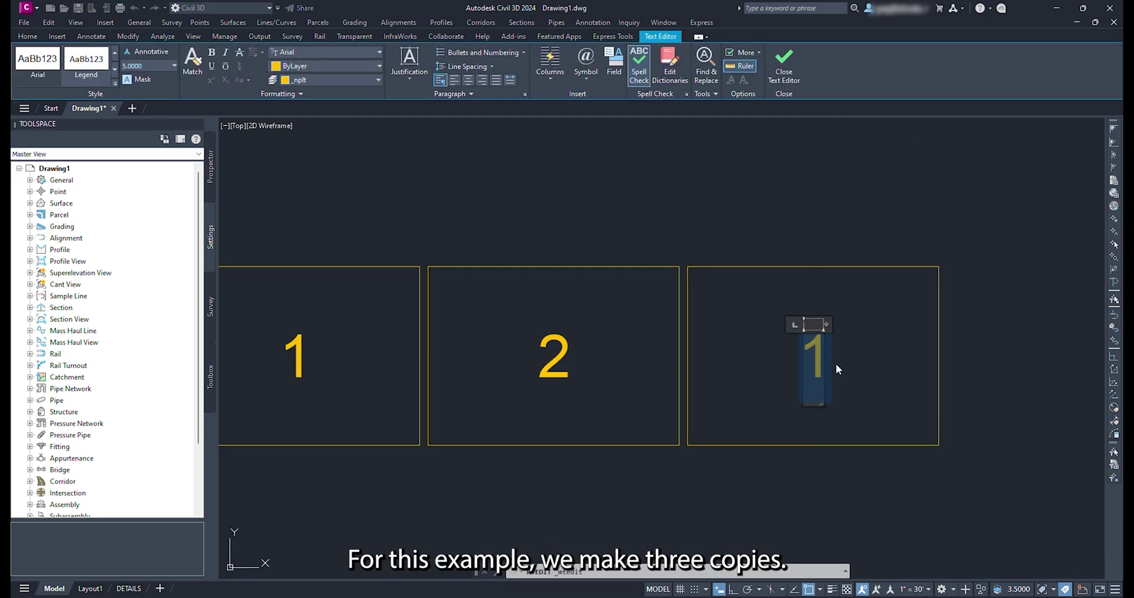
click(843, 398)
scroll(844, 398, down, 2)
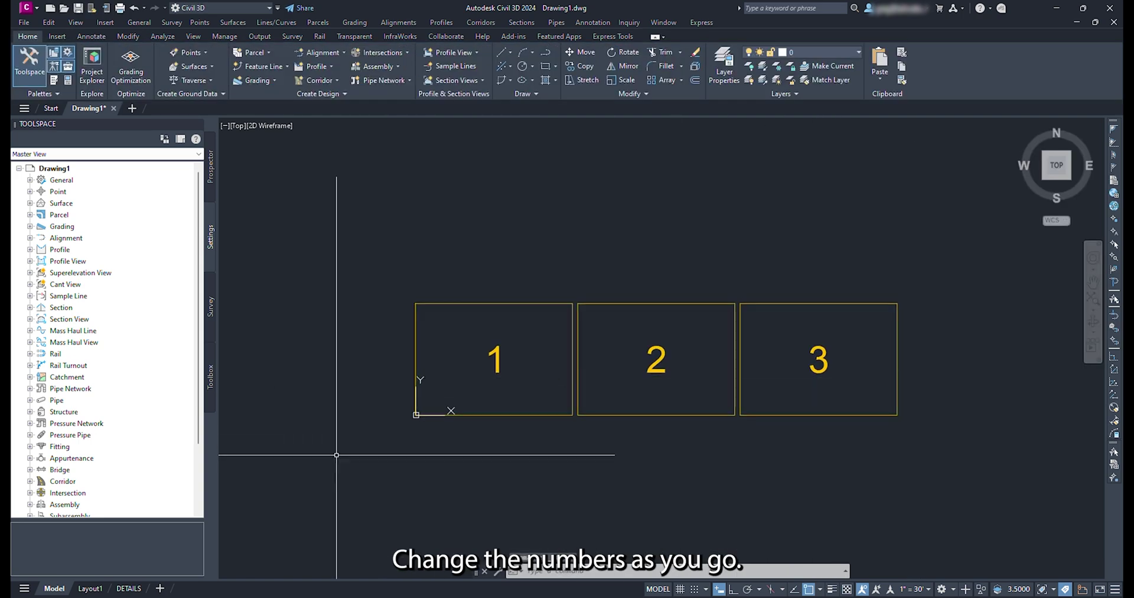
click(101, 587)
Delete the empty Layout1 and rename the DETAILS sheet to DETAIL - TOE WOOD
right_click(90, 588)
click(127, 313)
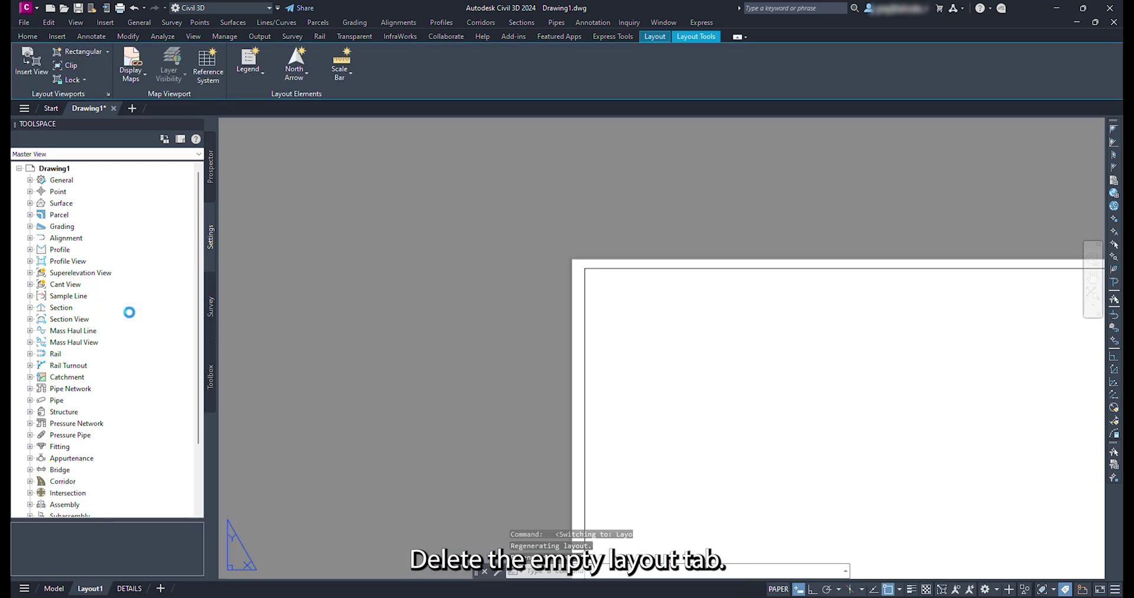
click(597, 359)
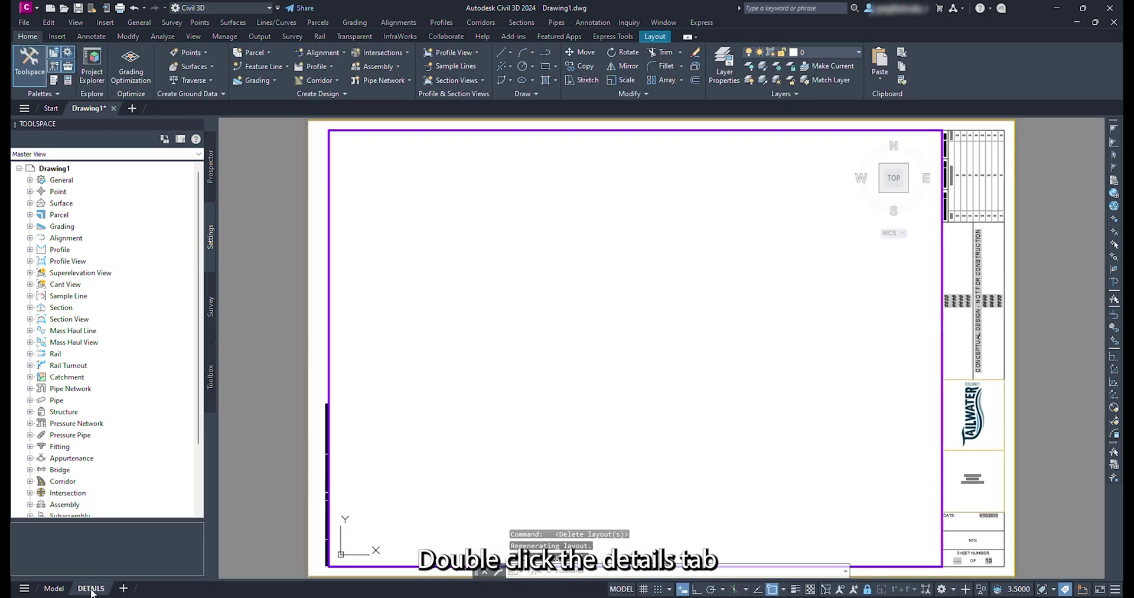
key(BackSpace)
text(- TOE WOOD)
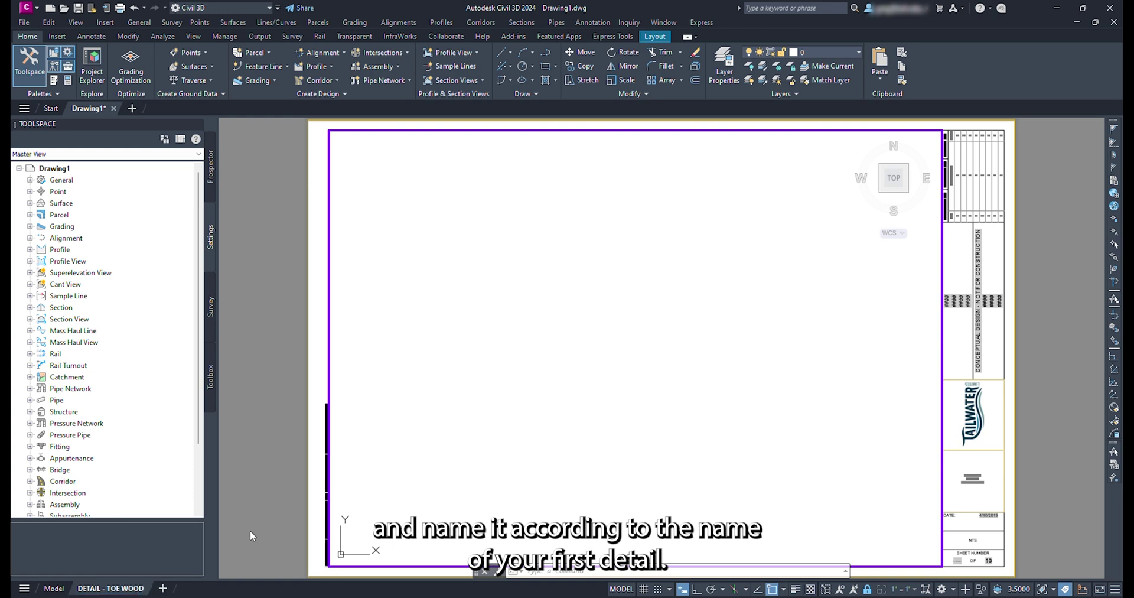
Copy the DETAIL - TOE WOOD layout and name the copy DETAIL - LOG J-HOOK
right_click(115, 588)
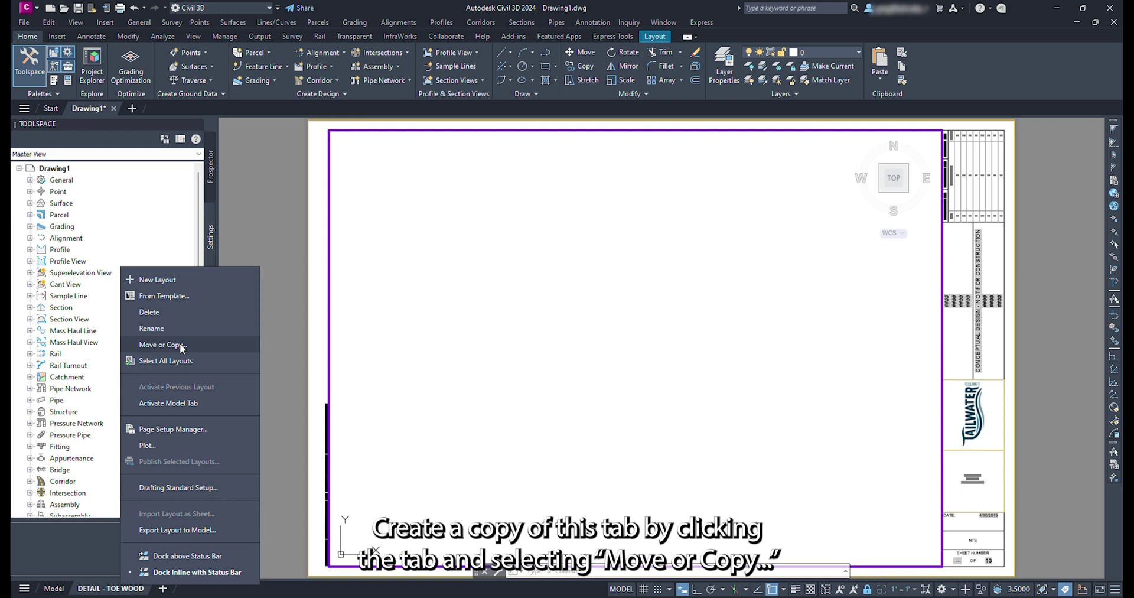
click(180, 344)
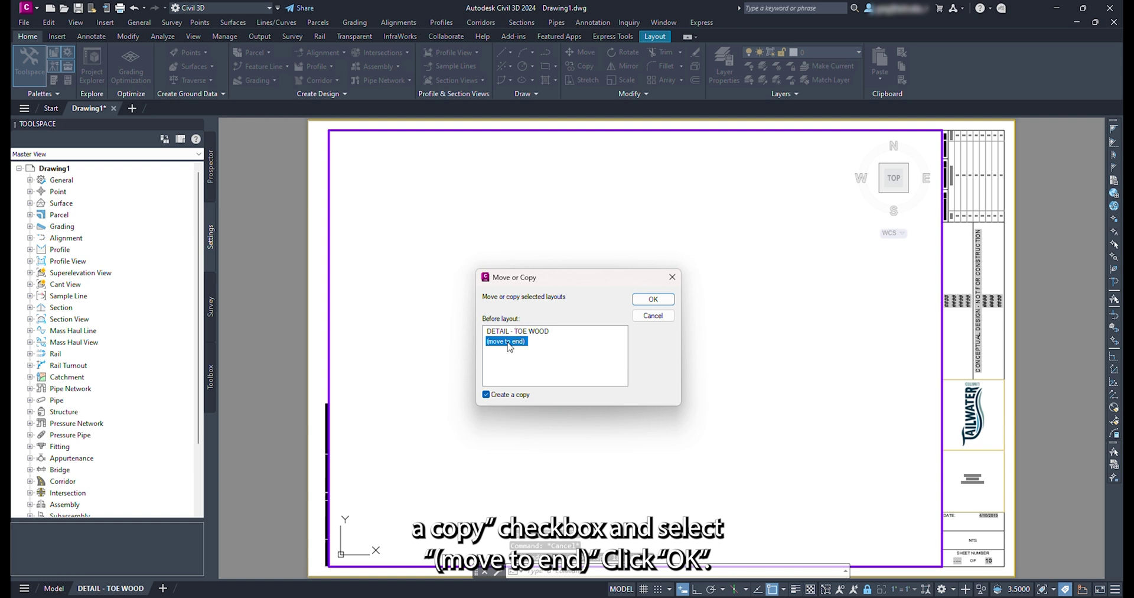
click(653, 299)
click(185, 588)
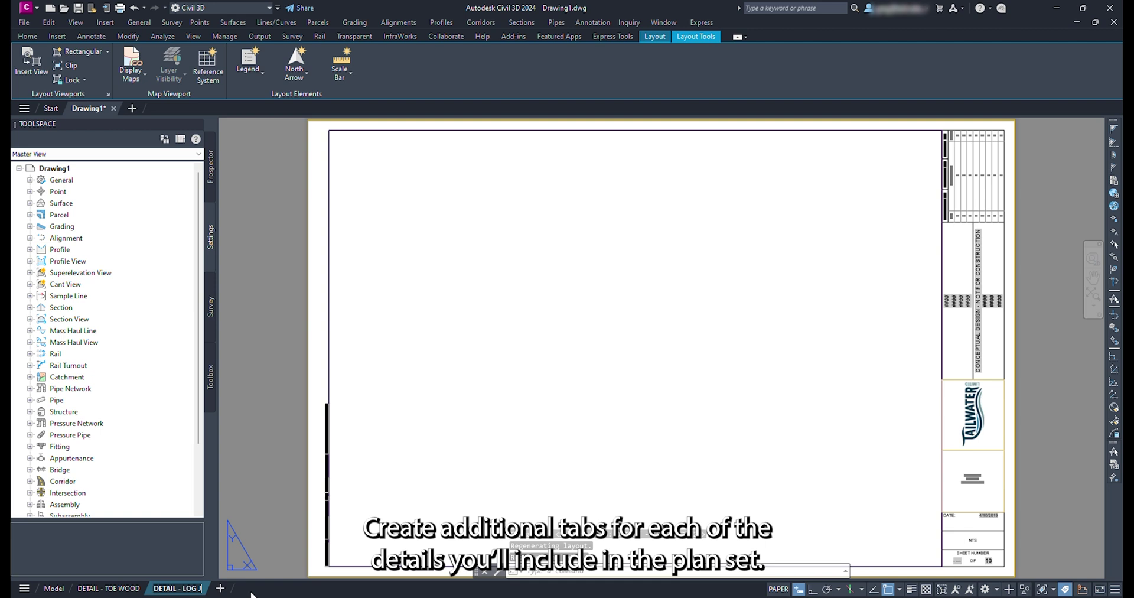
key(Return)
Copy the LOG J-HOOK layout to the end of the tabs and begin renaming it
right_click(204, 588)
click(283, 368)
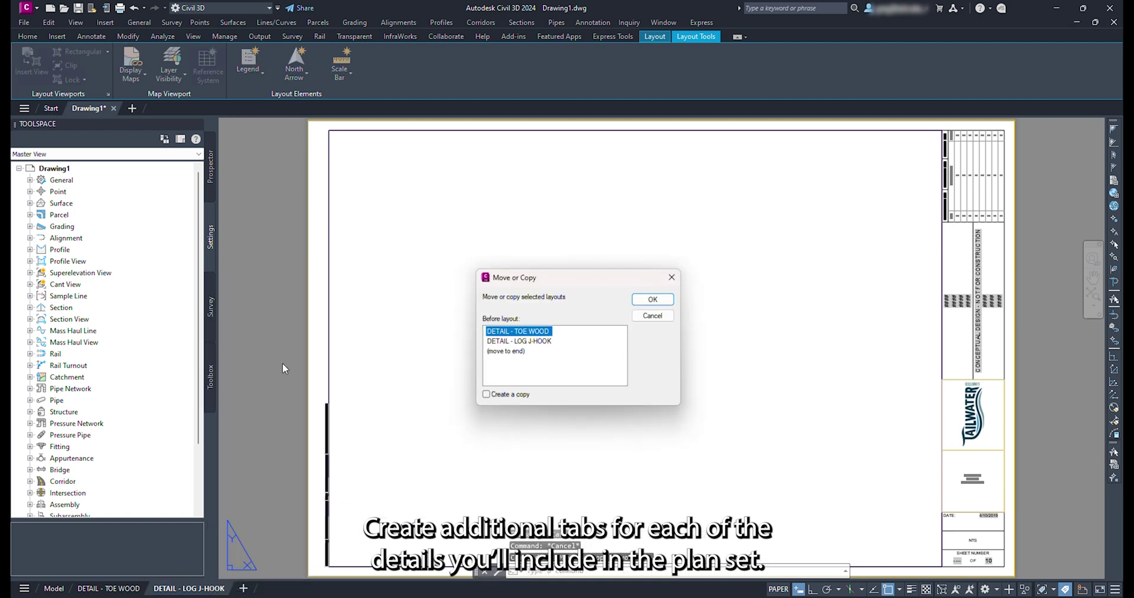
double_click(507, 351)
click(269, 588)
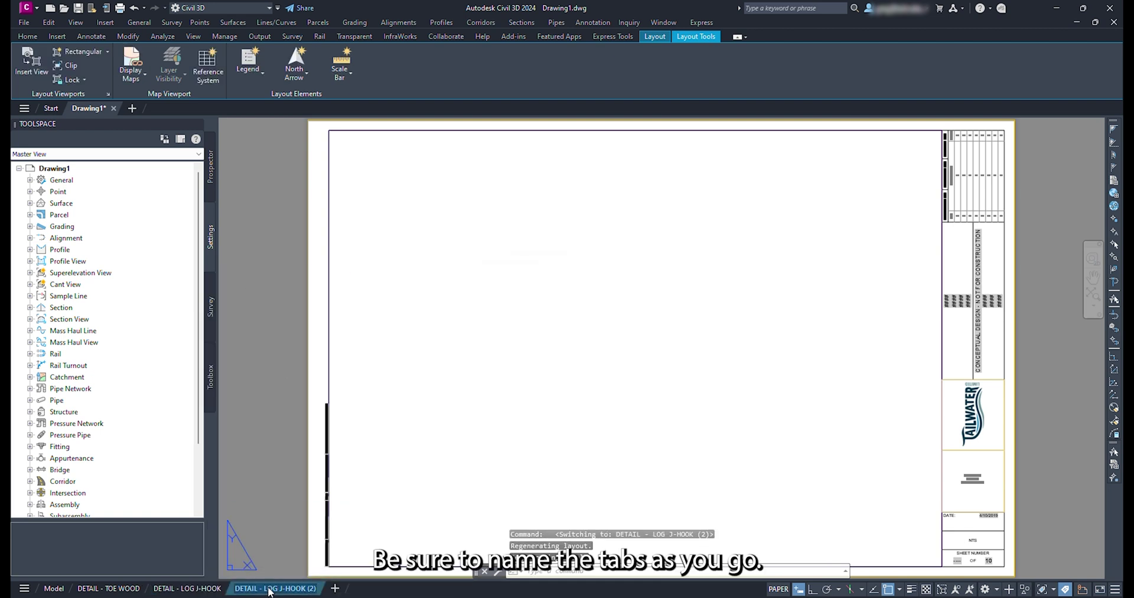
double_click(316, 588)
Name the third layout DETAIL -BOULDER CONSTRUCTED RIFFLE
text(DETAIL -BOULDER CONSTRUCTED)
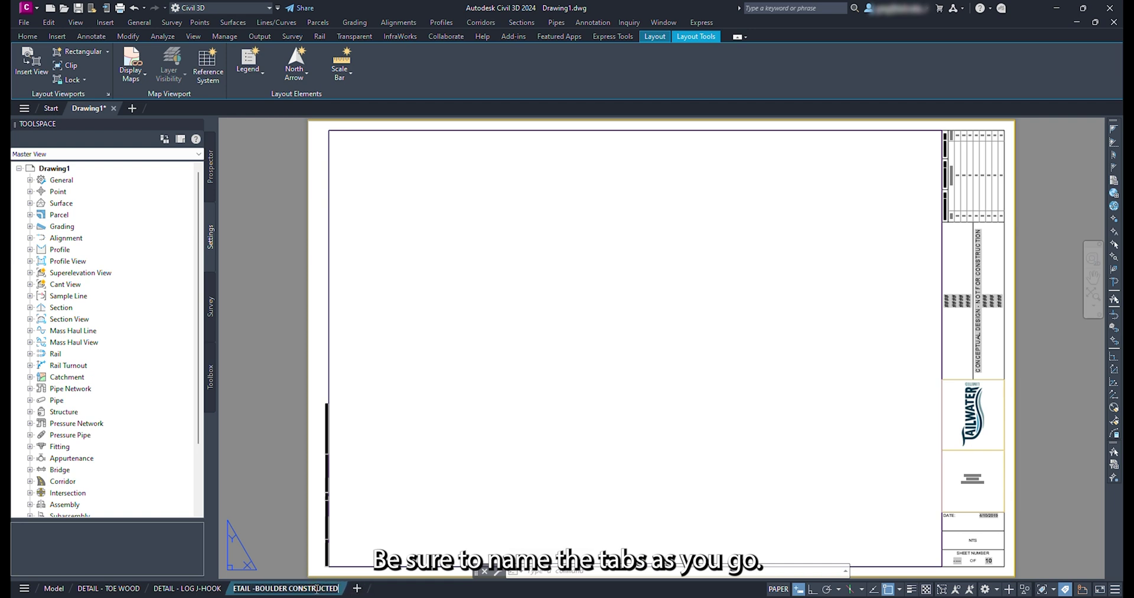
text( RIFFLE)
key(Return)
click(111, 589)
Zoom the TOE WOOD viewport to frame box 1 corner to corner
double_click(529, 390)
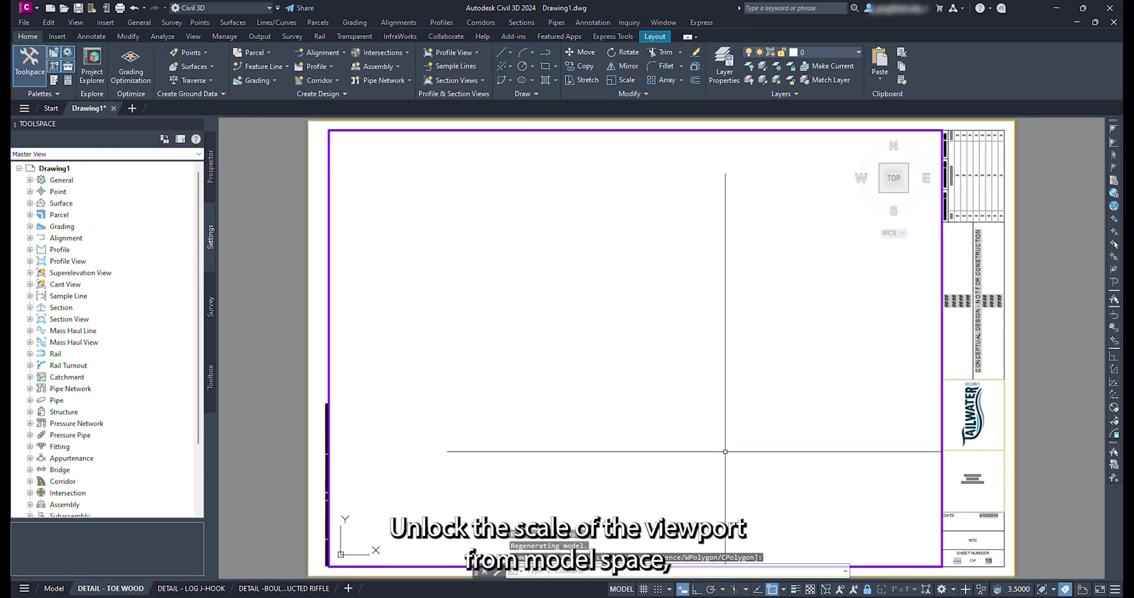
text(z)
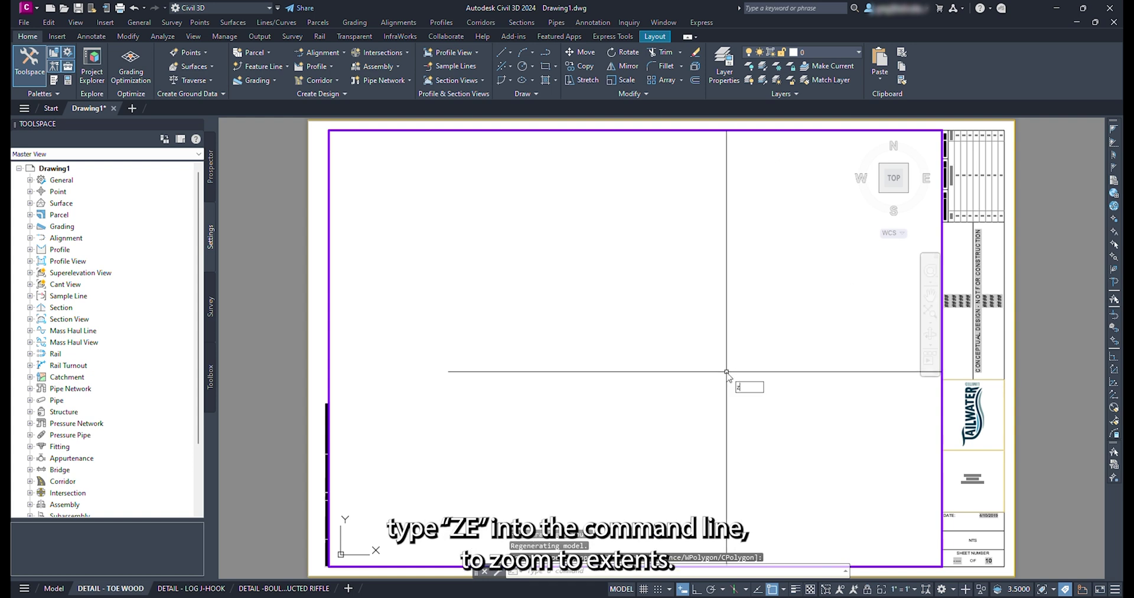
text(E)
key(Return)
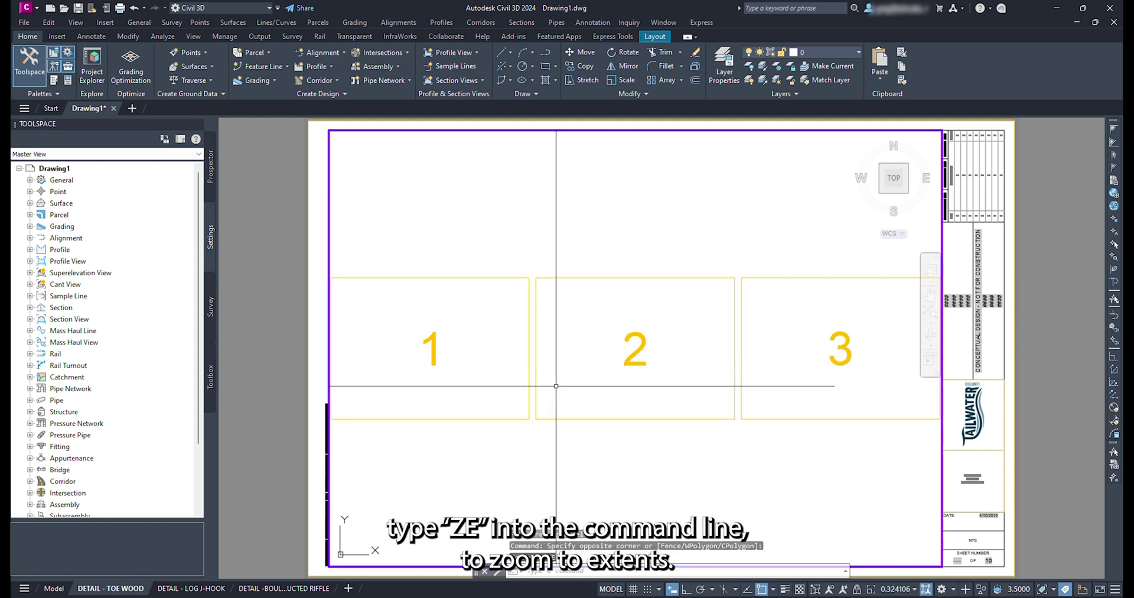
text(Zw)
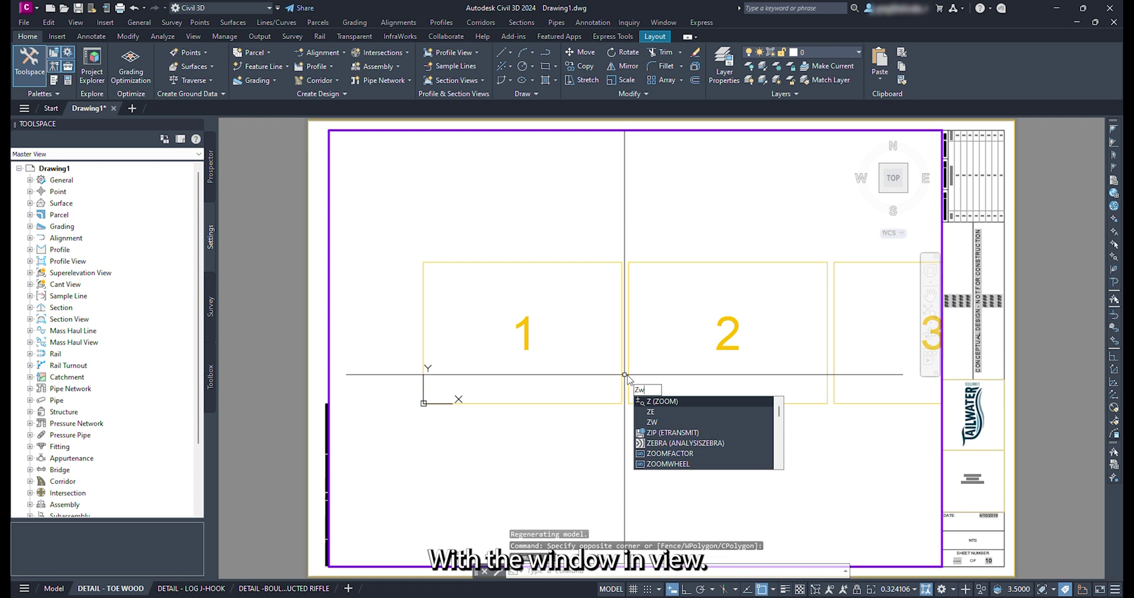
key(Return)
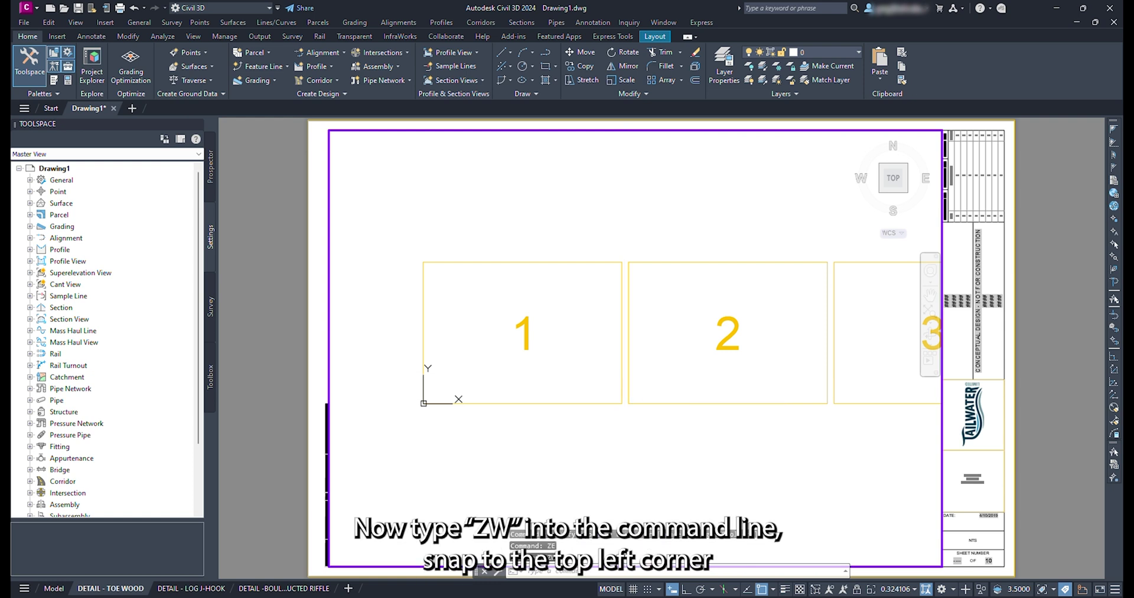
text(en)
key(Return)
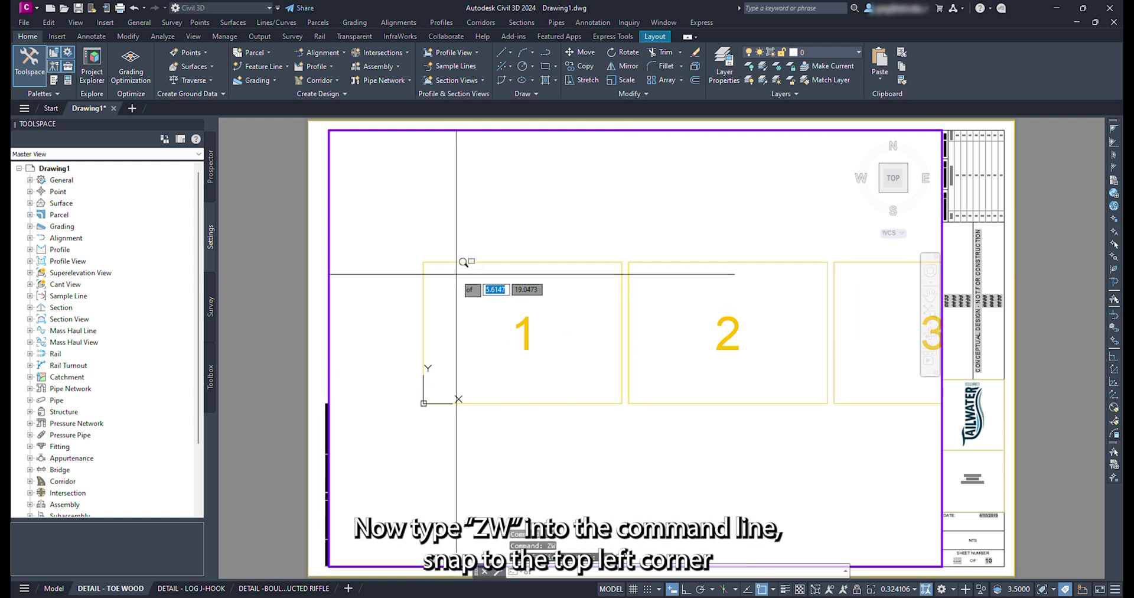
click(426, 261)
text(en)
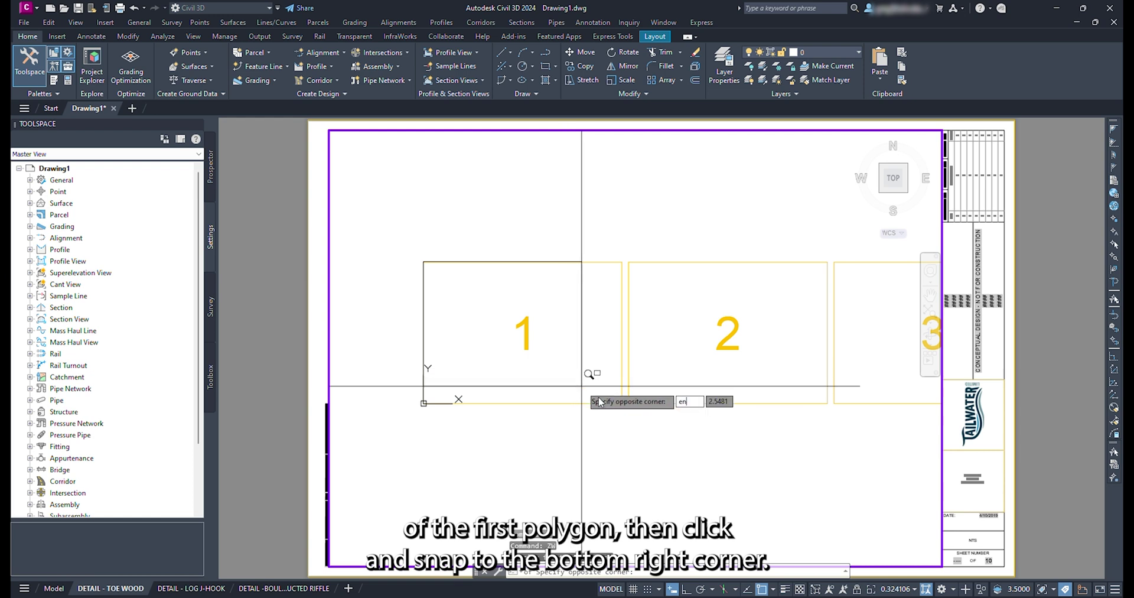
key(Return)
click(623, 403)
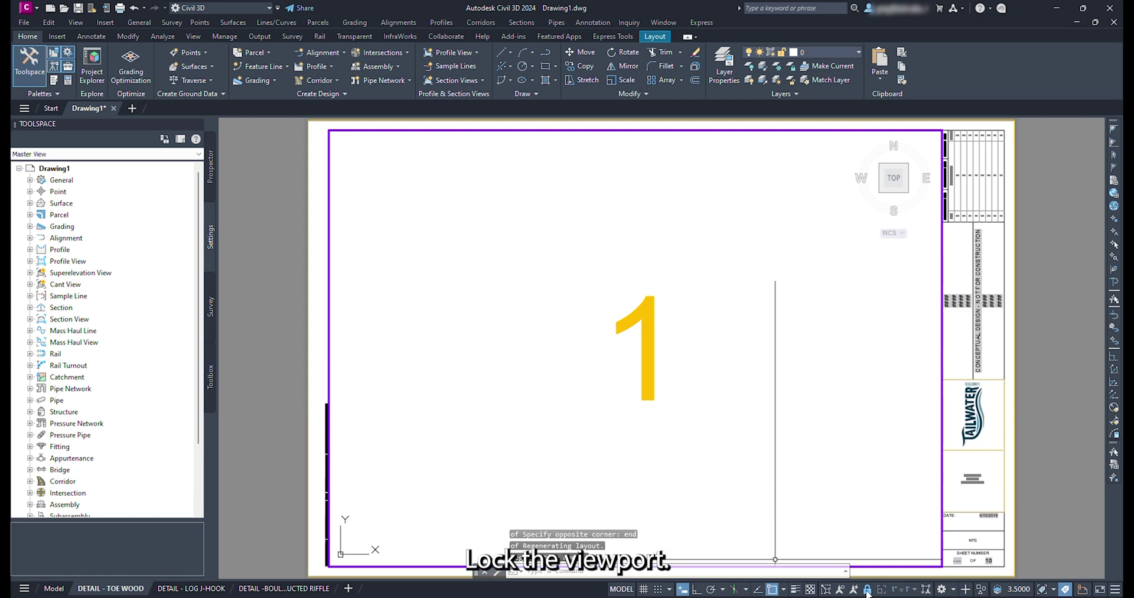
Zoom the LOG J-HOOK viewport to frame box 2
click(202, 587)
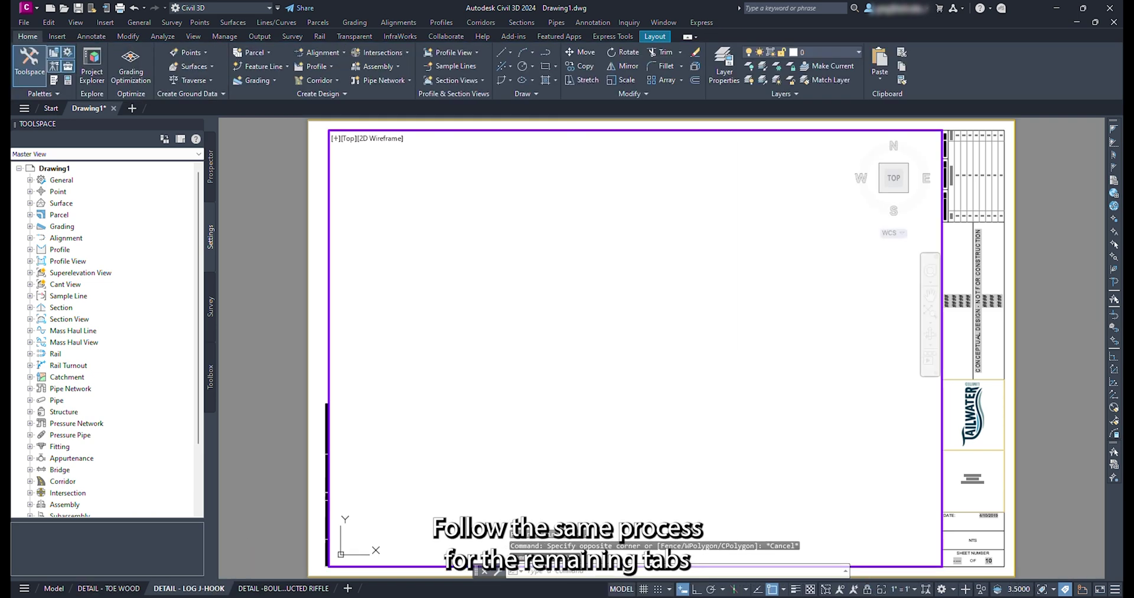
text(ZE)
key(Return)
click(536, 278)
click(733, 417)
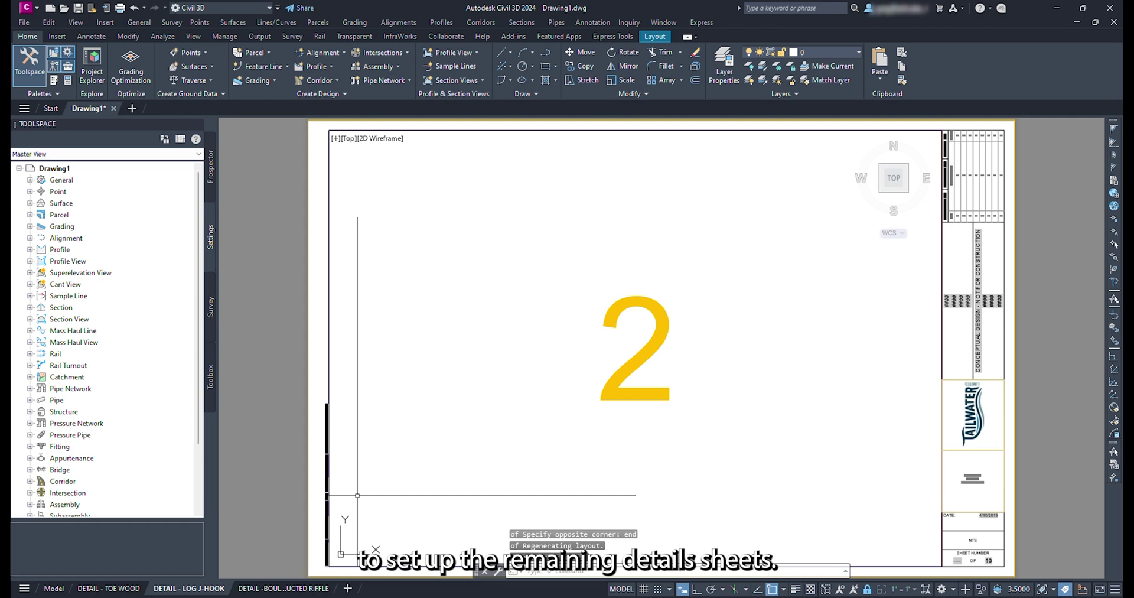
Zoom the boulder riffle viewport to frame box 3 corner to corner
click(283, 588)
click(492, 409)
click(498, 402)
text(ZW)
key(Return)
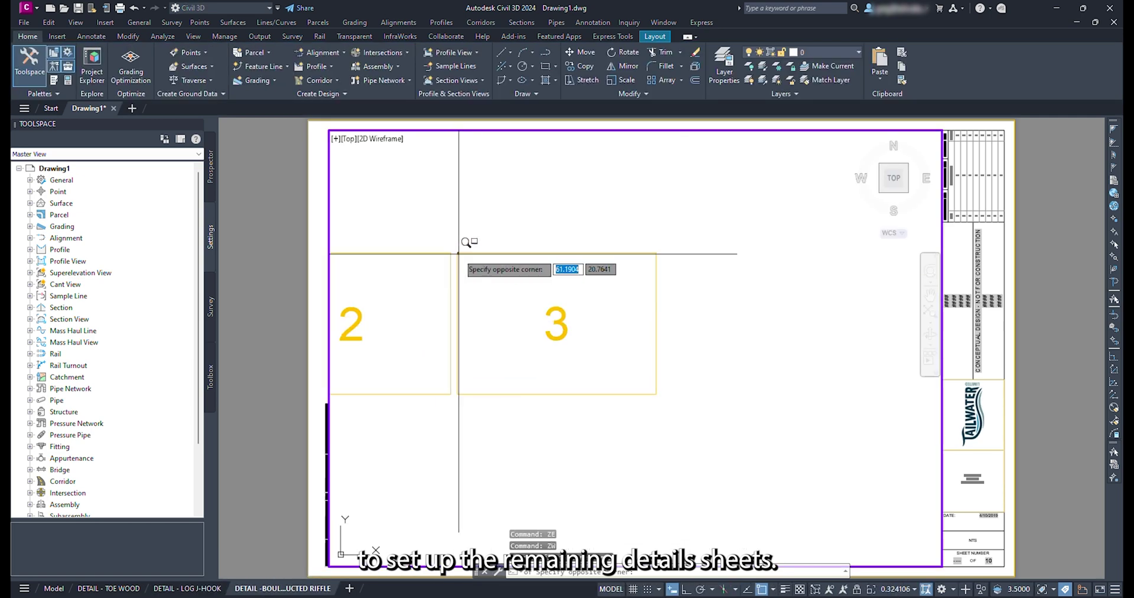
click(458, 253)
text(en)
key(Return)
click(645, 393)
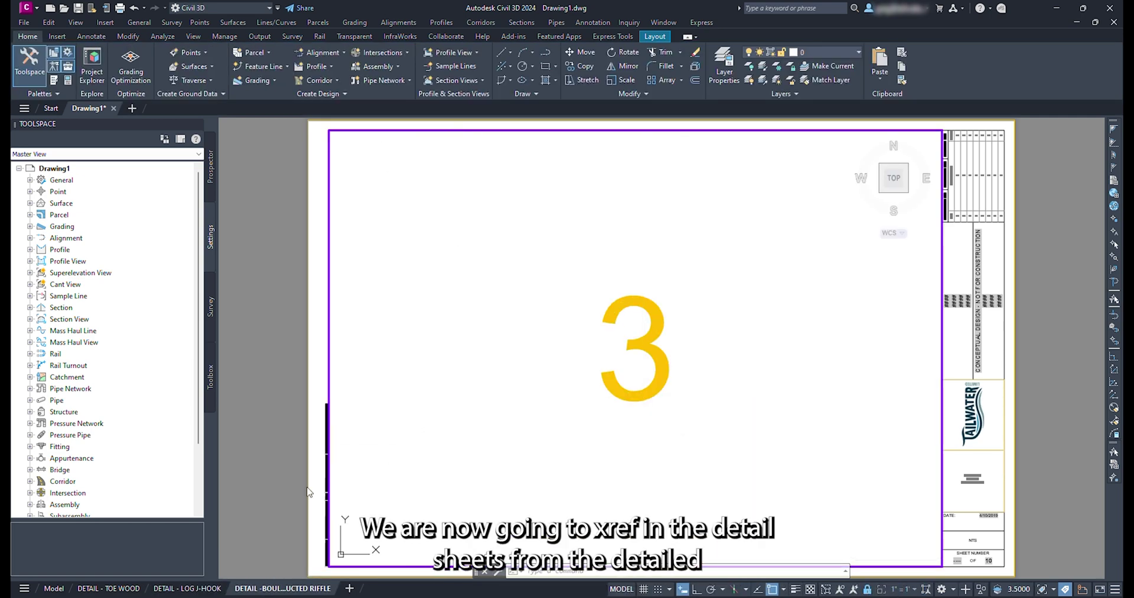
In model space, attach dtl_WoodToeCoirSodLiftsTreatment.dwg from the detail folder as an xref
click(46, 589)
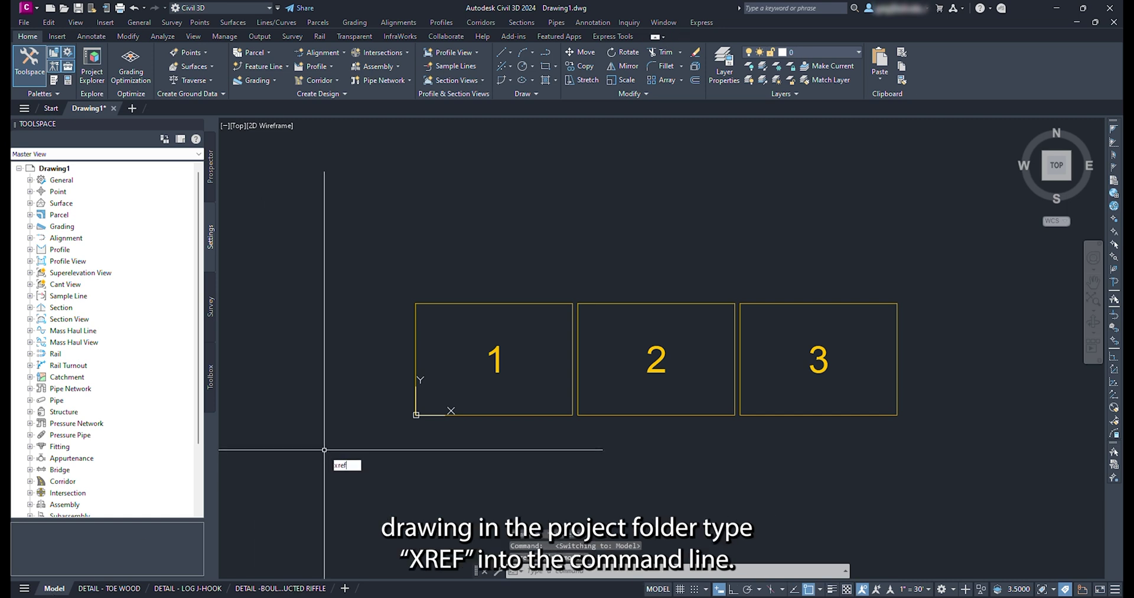
key(Return)
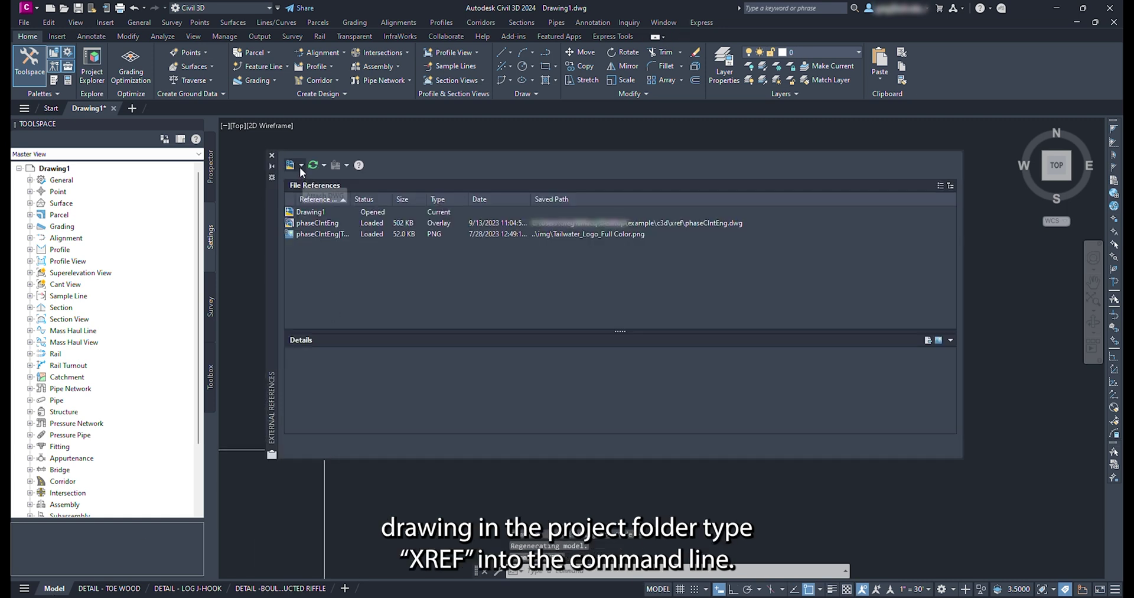
click(302, 166)
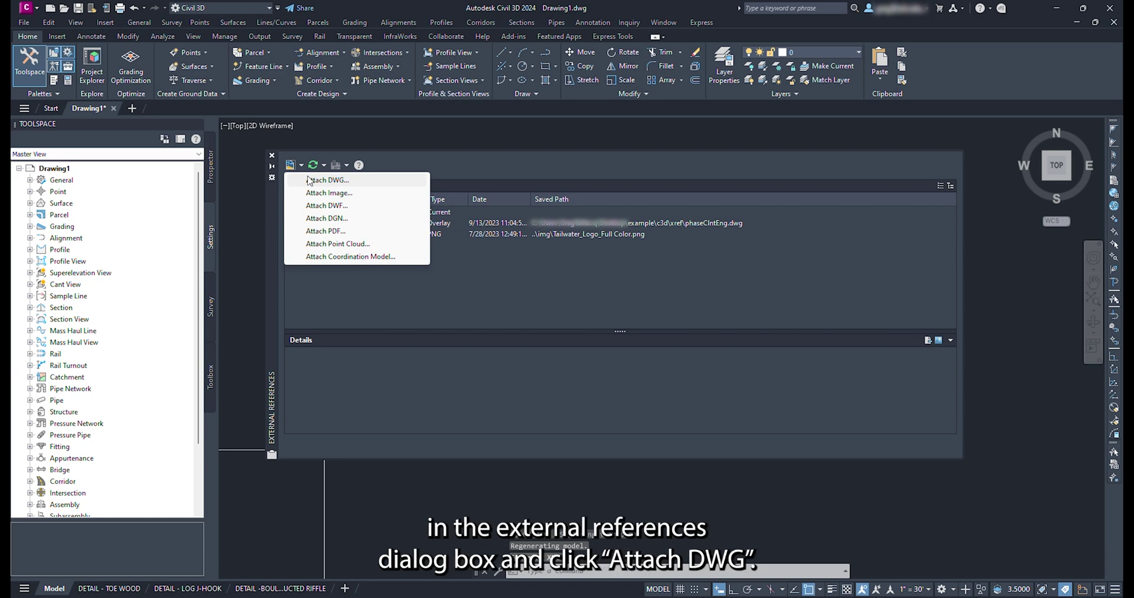
click(327, 180)
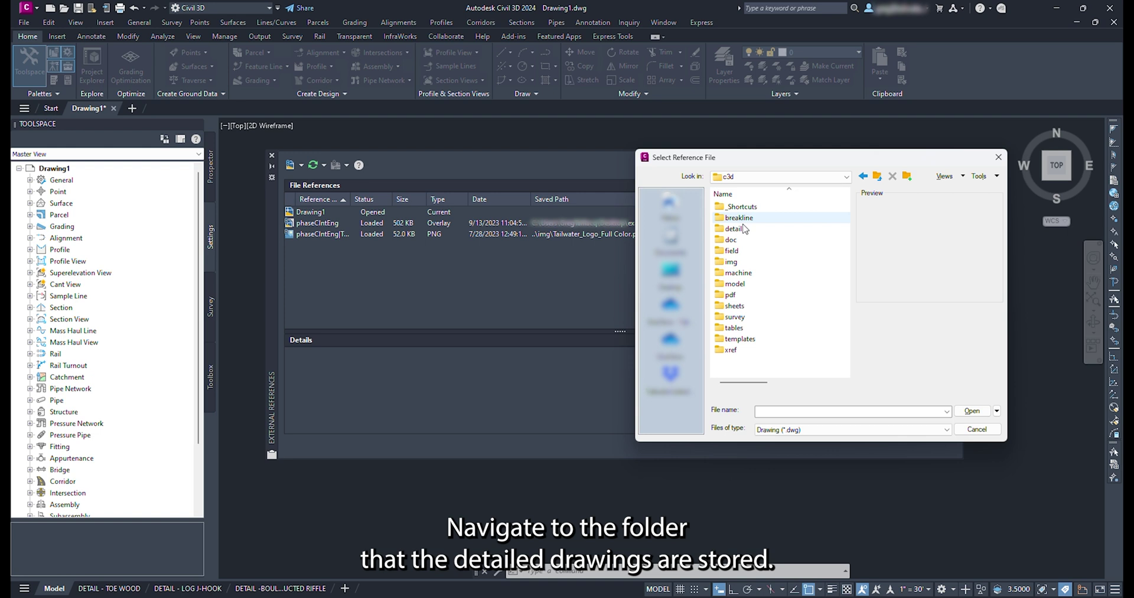
double_click(733, 229)
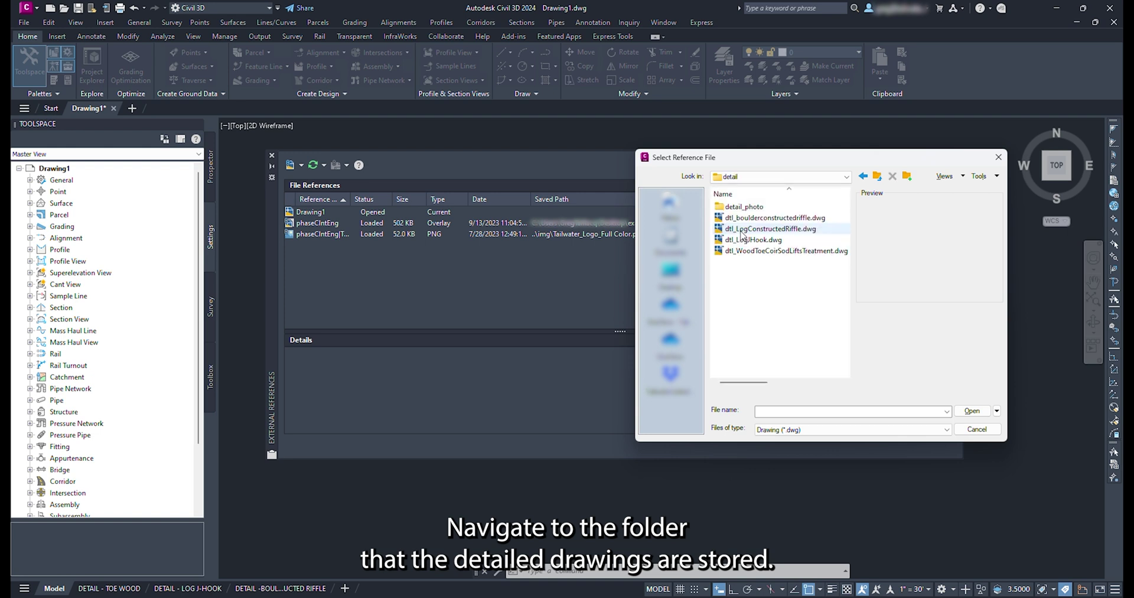
click(731, 251)
click(963, 412)
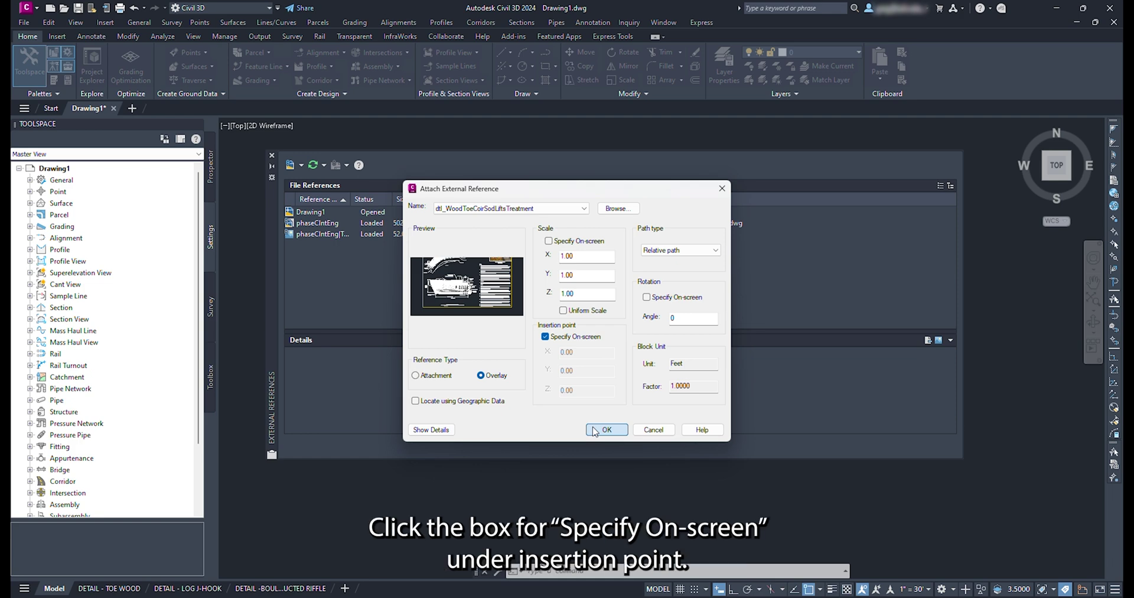
Place the wood toe detail reference at box 1's lower-left corner with an endpoint snap
click(594, 432)
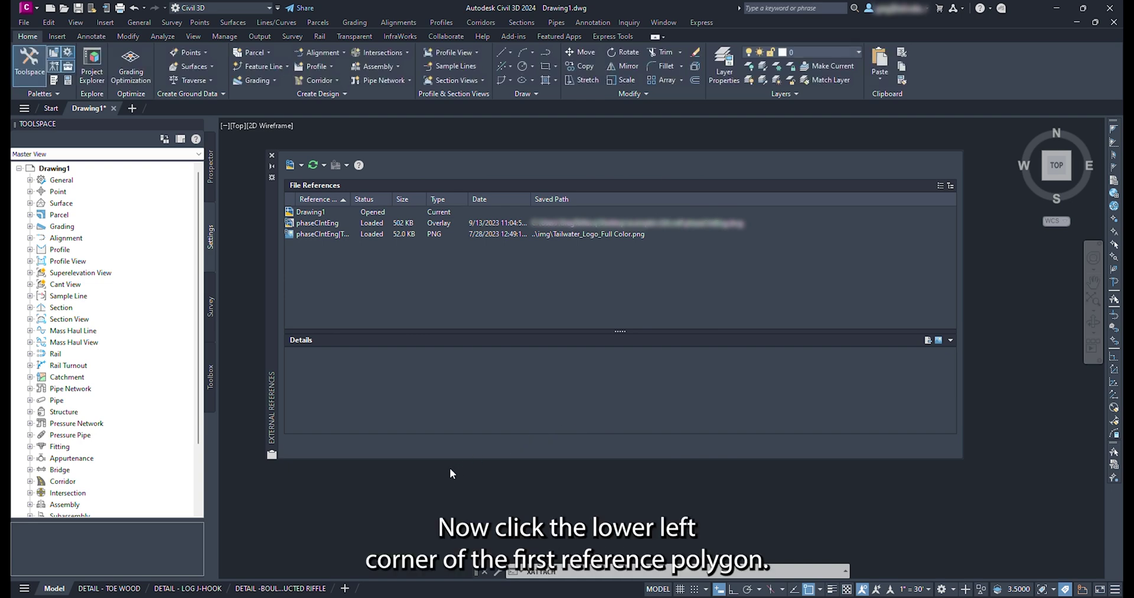
middle_drag(385, 504, 414, 519)
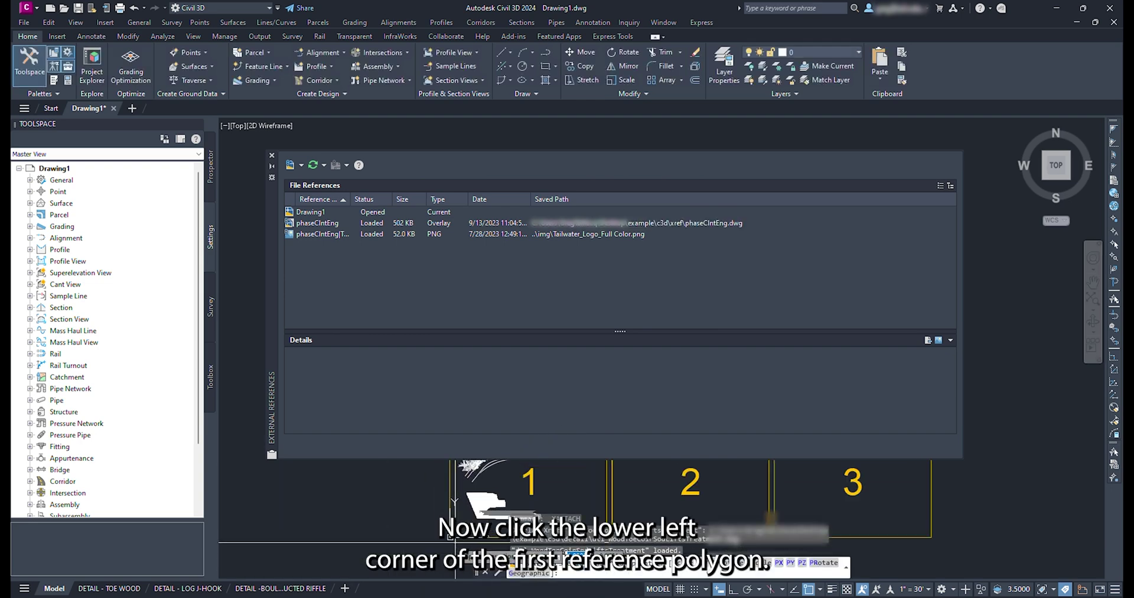
text(end)
key(Return)
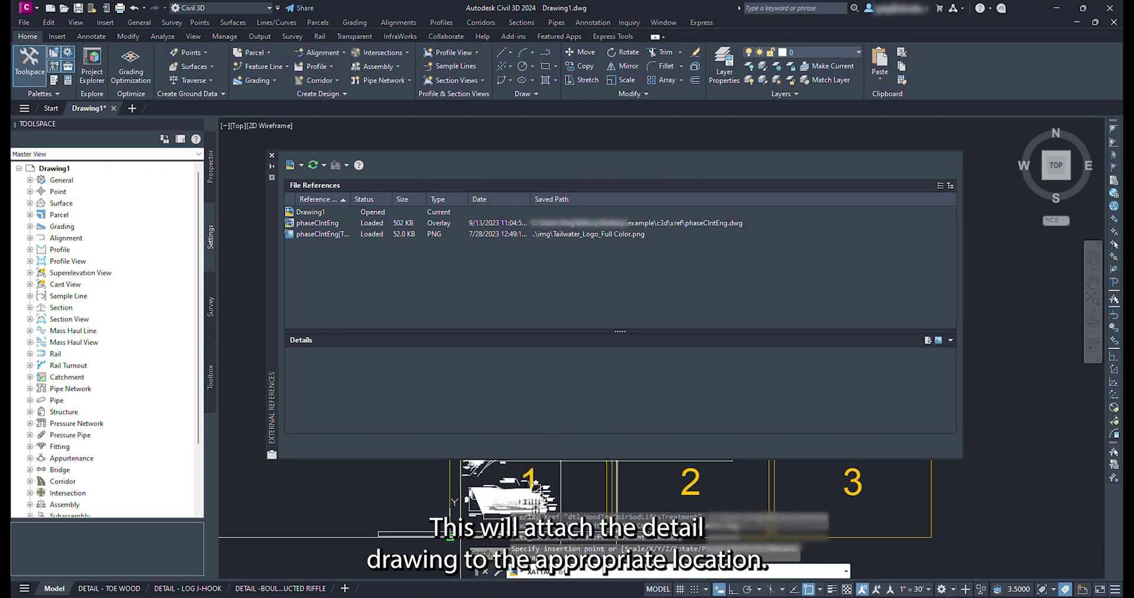
click(447, 463)
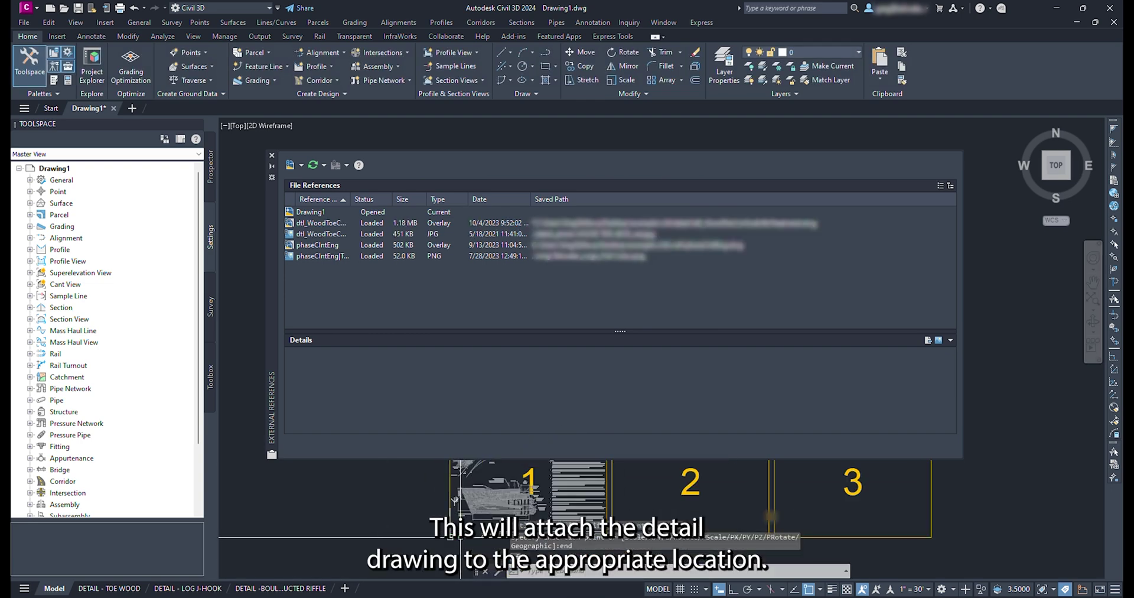
Attach the Log J-Hook detail drawing and snap it to the corner of box 2
click(301, 165)
click(310, 181)
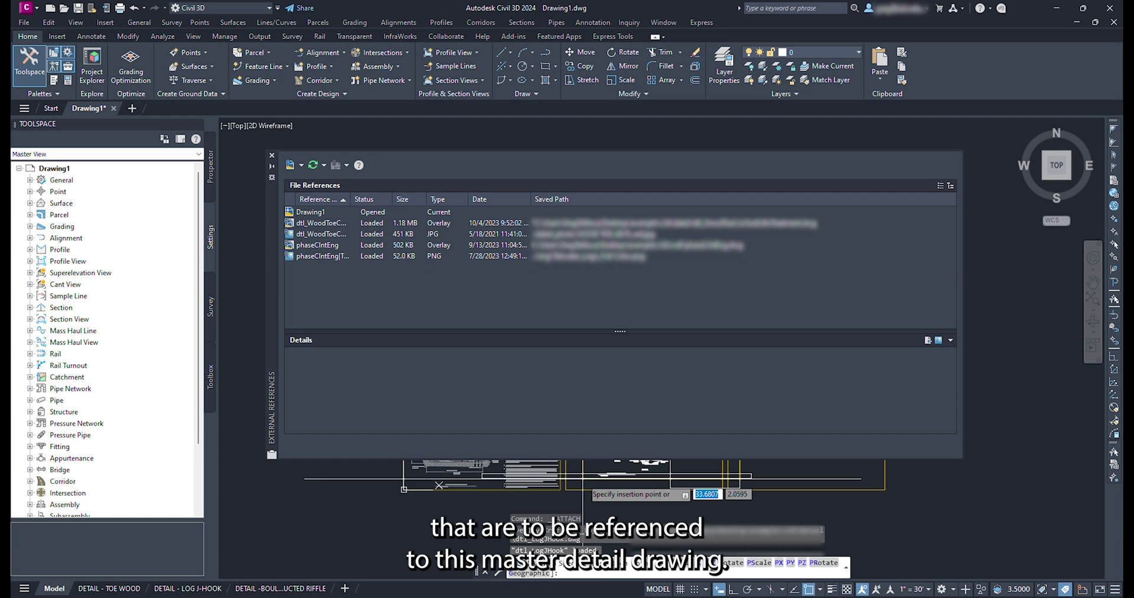
text(end)
key(Return)
click(583, 486)
Copy reference box 3 and its number into the space beside it
text(co)
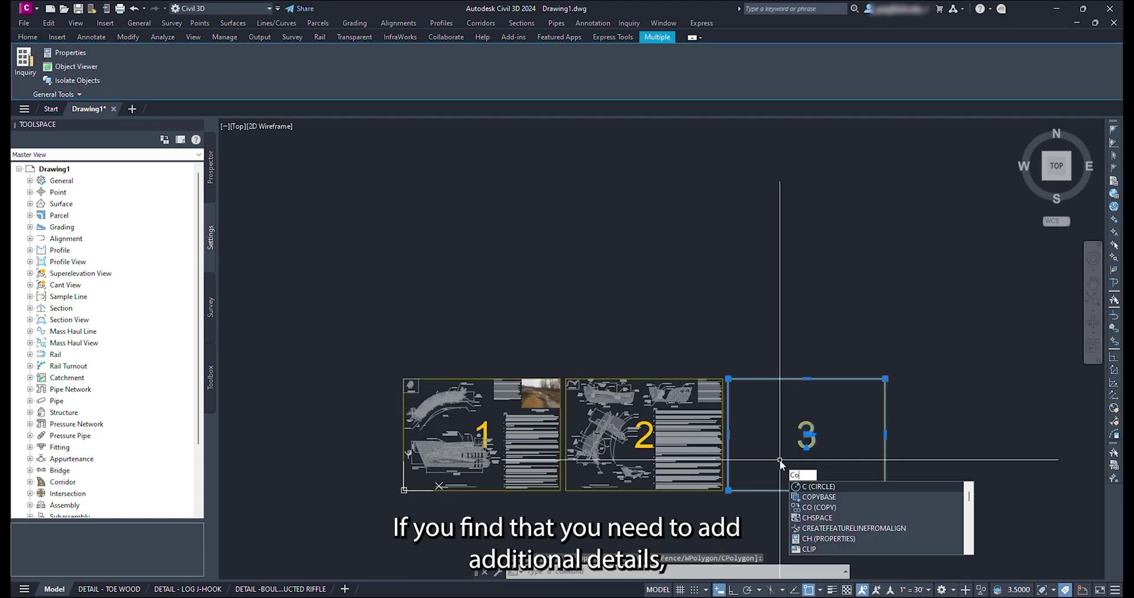
key(Return)
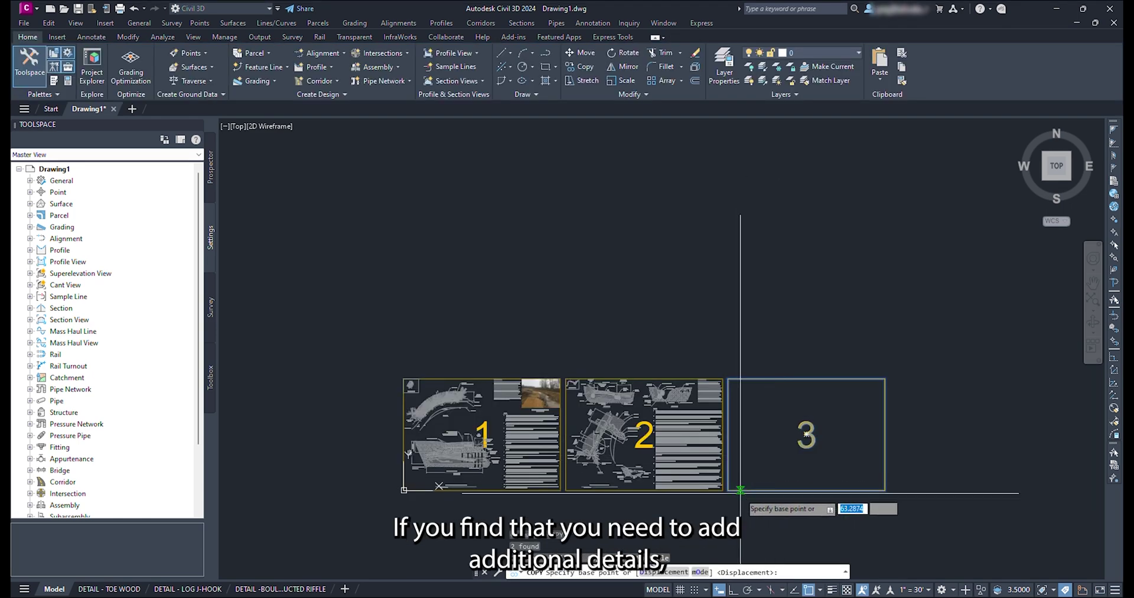
scroll(712, 493, up, 3)
click(712, 490)
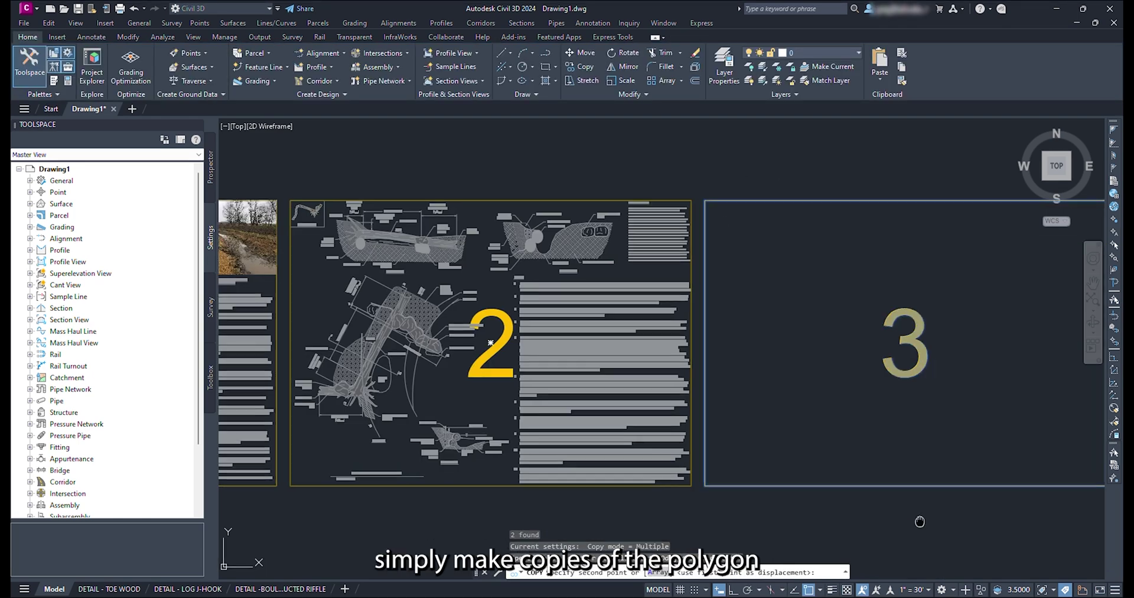
middle_drag(1093, 484, 617, 436)
click(642, 439)
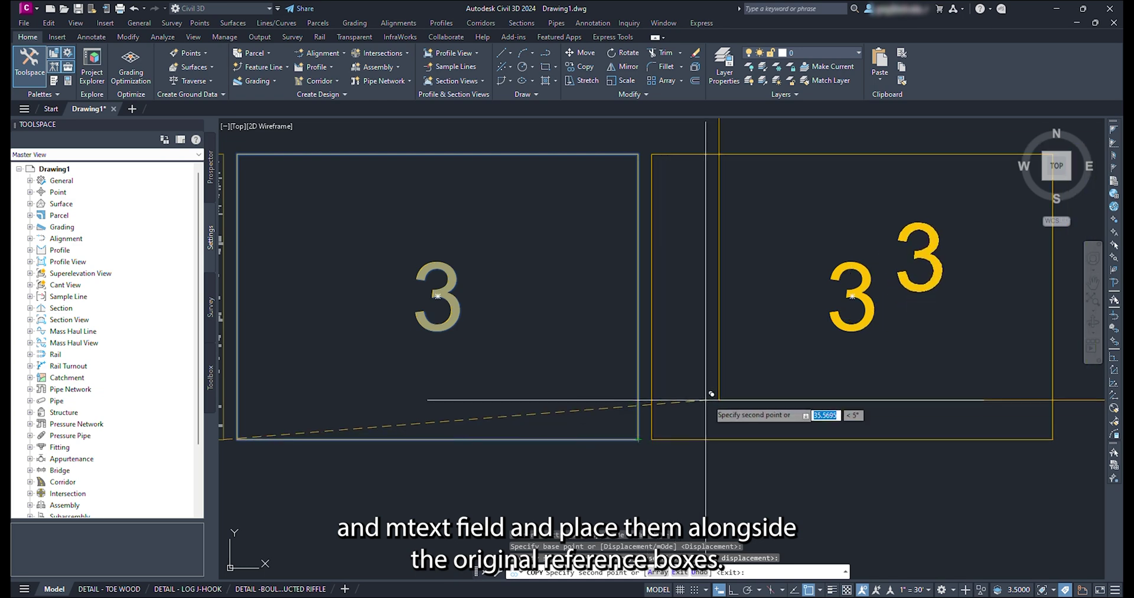
key(Escape)
Renumber the copied box's label from 3 to 4
click(852, 299)
double_click(840, 303)
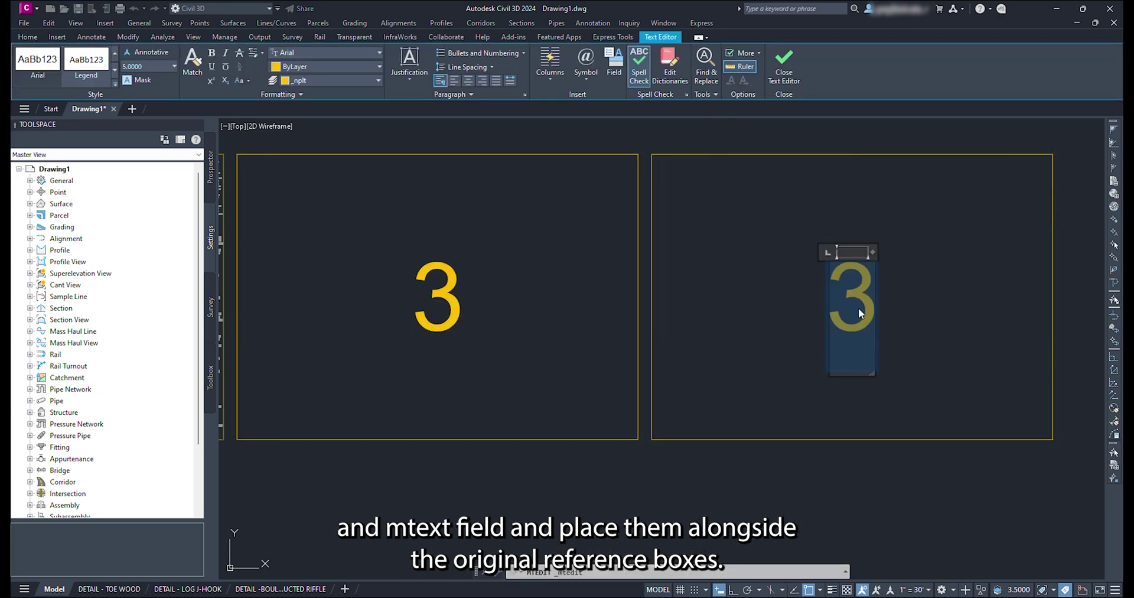
text(4)
click(666, 390)
Copy the DETAIL - LOG J-HOOK layout to the end of the layout tabs
middle_drag(666, 390, 818, 390)
right_click(207, 589)
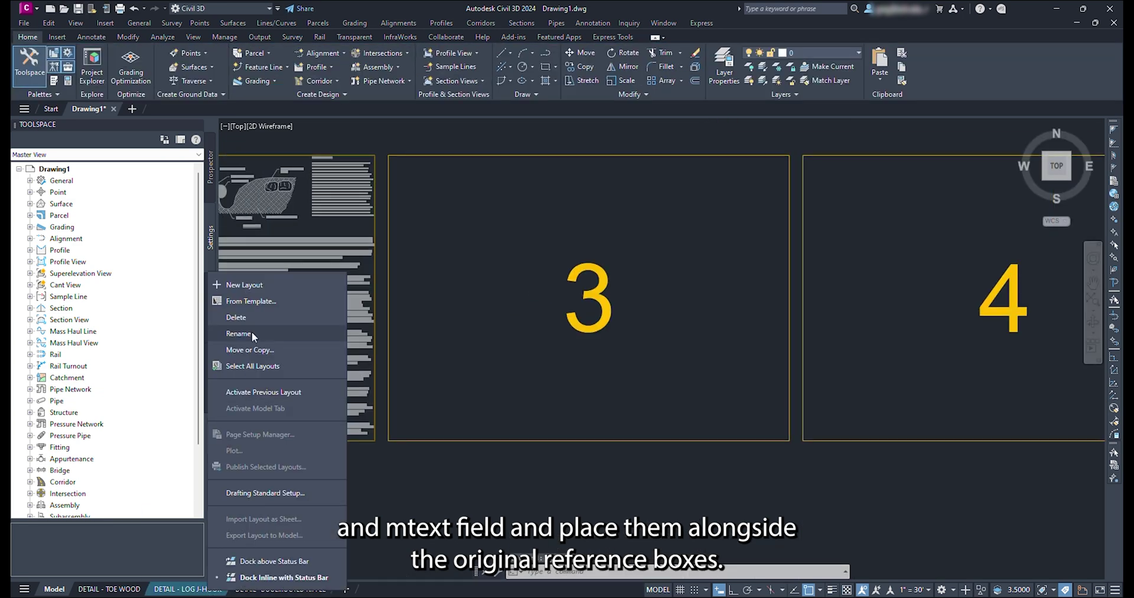
click(250, 350)
click(520, 340)
double_click(597, 353)
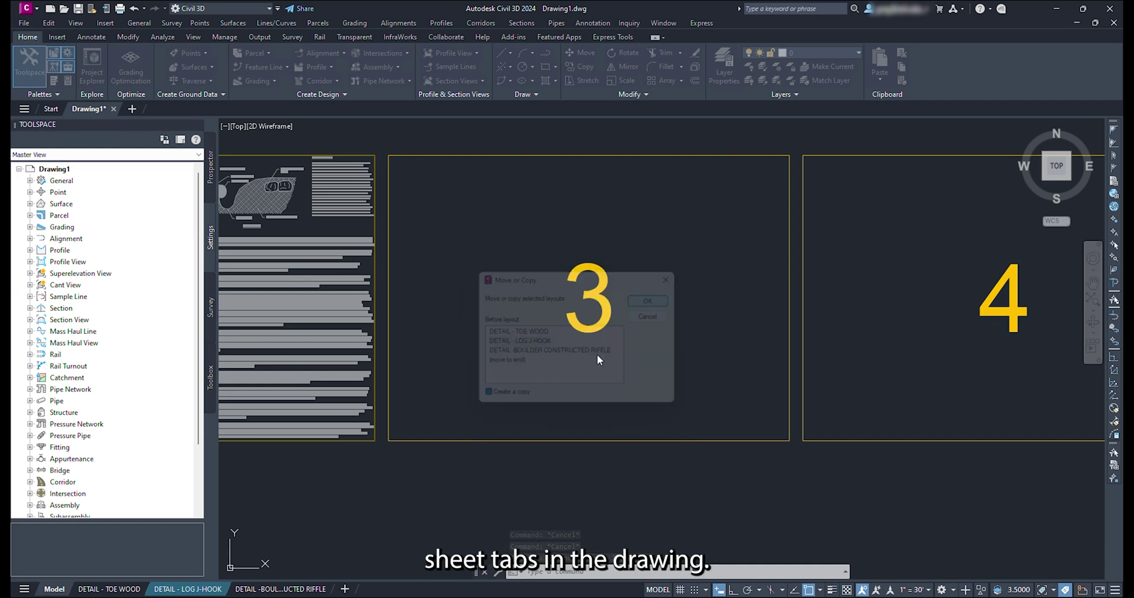
click(281, 589)
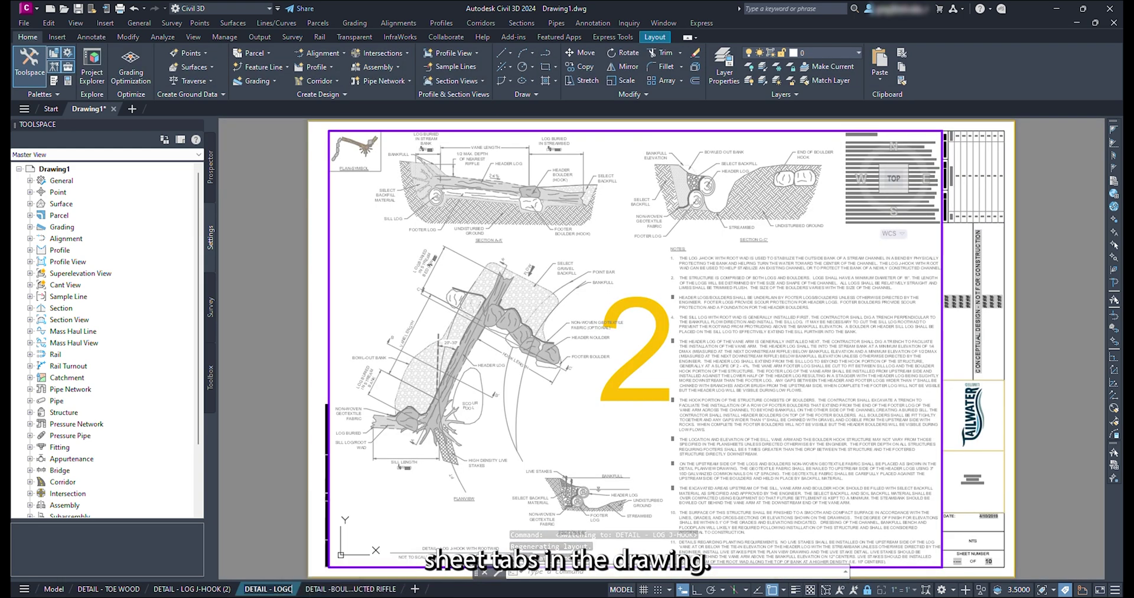
Rename the copied layout DETAIL - LOG CONSTRUCTED RIFFLE and return to model space
text(CONSTRUCTED RIFFLE)
key(Return)
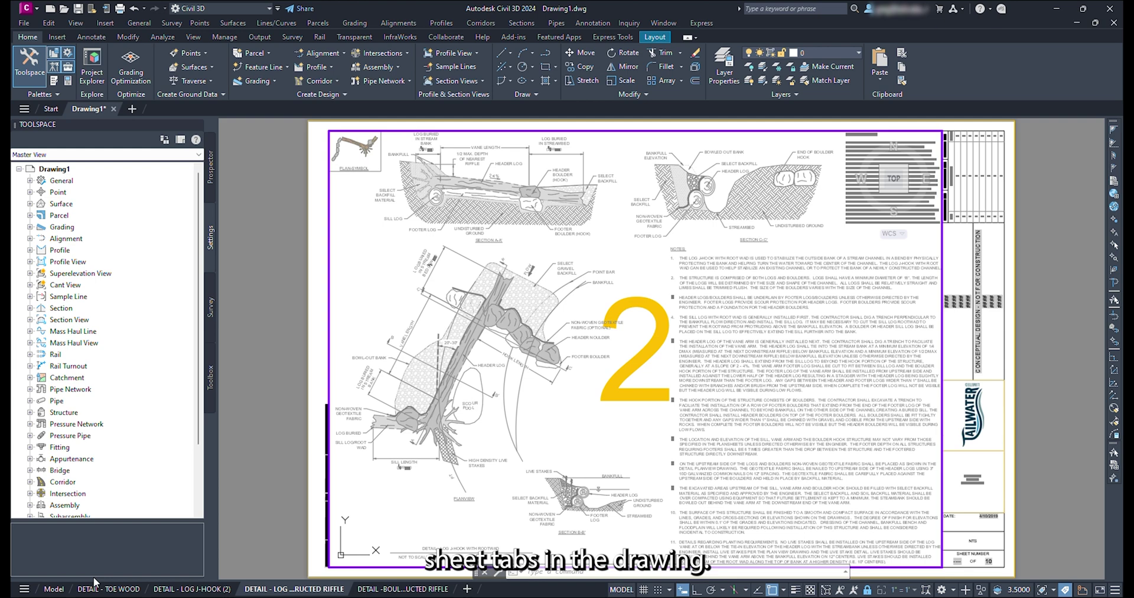
click(54, 589)
Attach dtl_LogConstructedRiffle.dwg as a reference and insert it with an endpoint snap
mouse_move(271, 354)
click(294, 165)
click(327, 181)
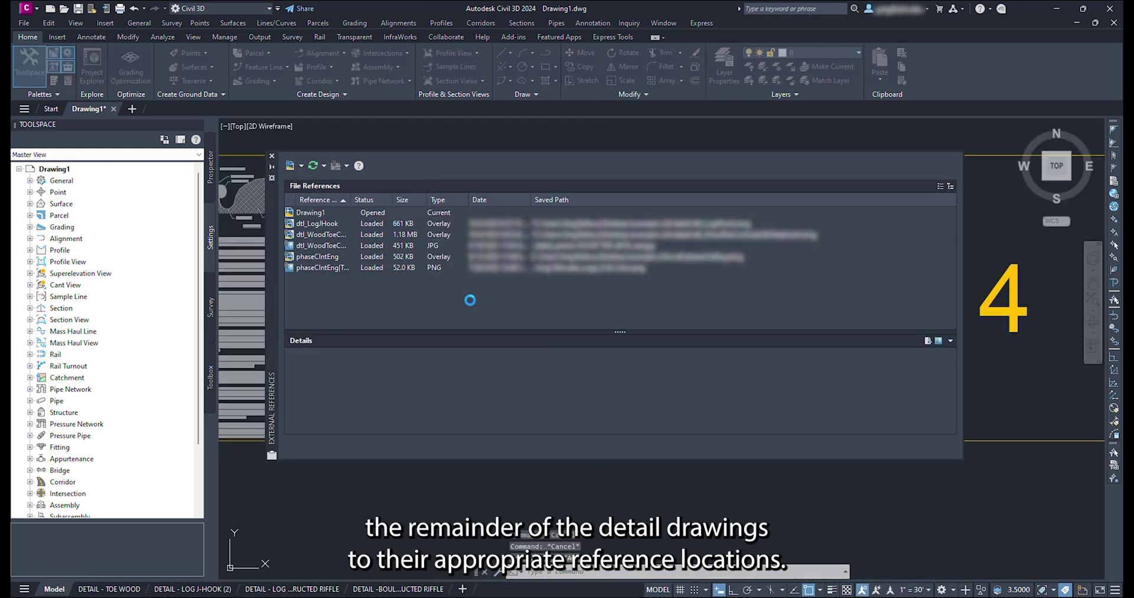
double_click(756, 229)
click(607, 430)
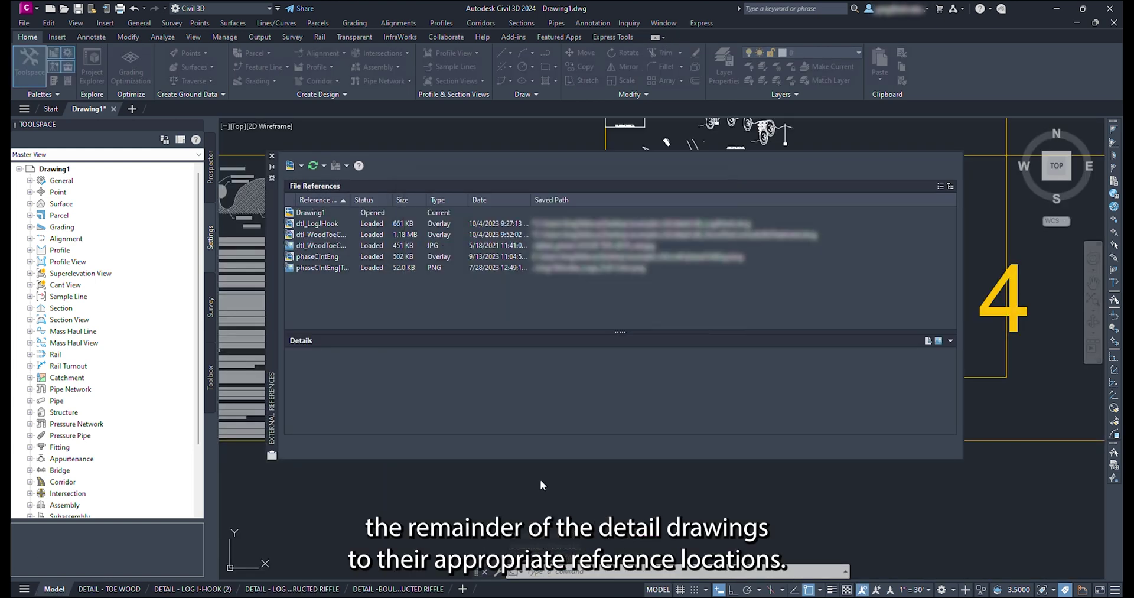
text(end)
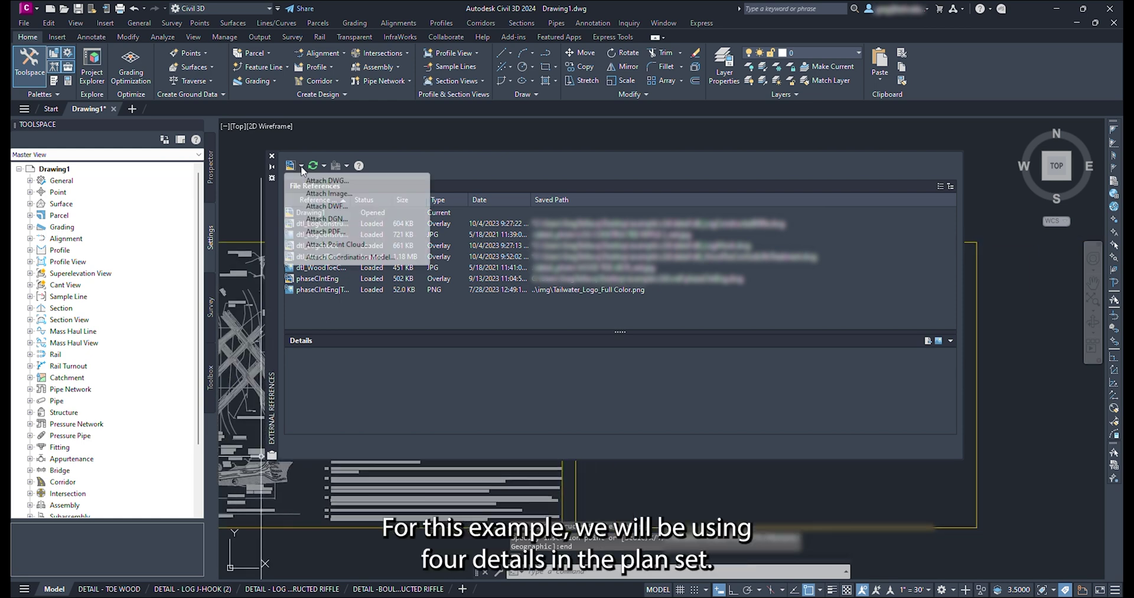
Cancel a second drawing attachment and select detail 1 for clipping
click(327, 180)
key(Escape)
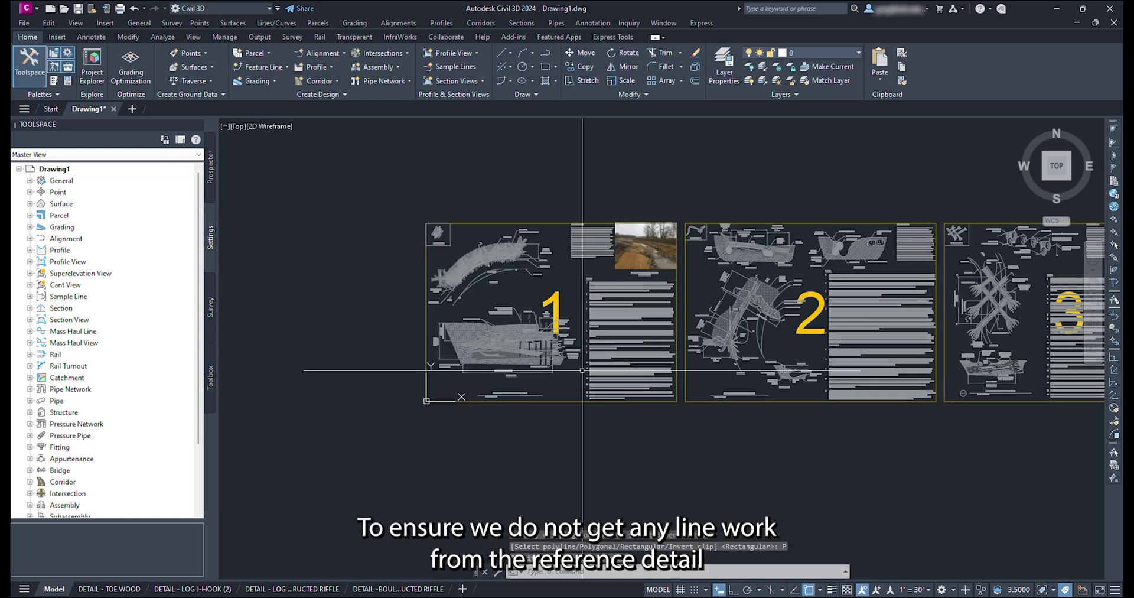
click(555, 379)
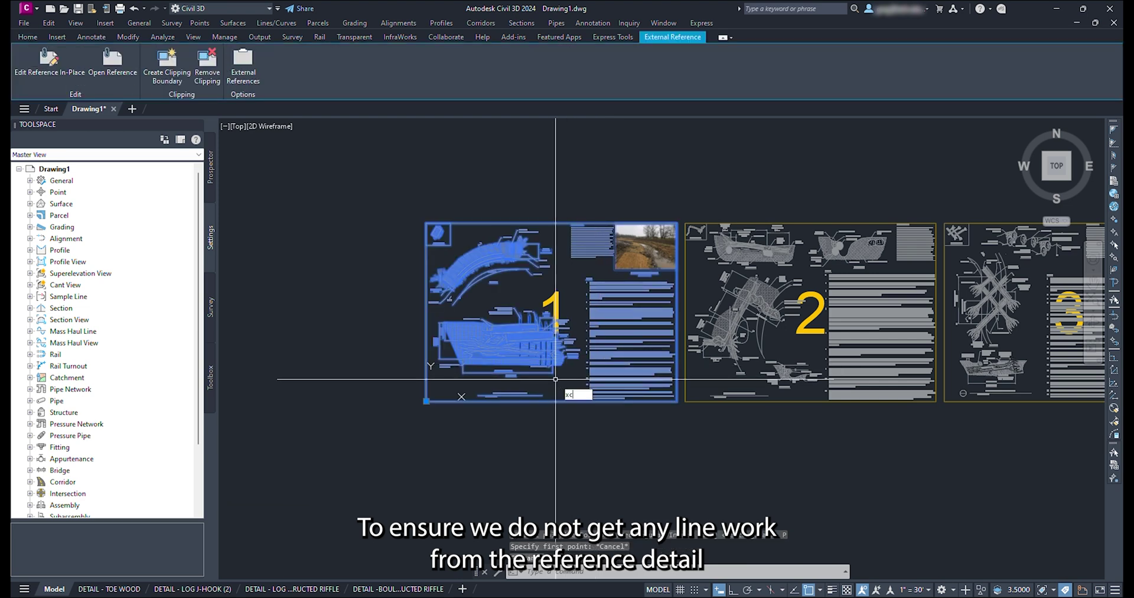
Clip detail 1 to its reference box polyline
key(Return)
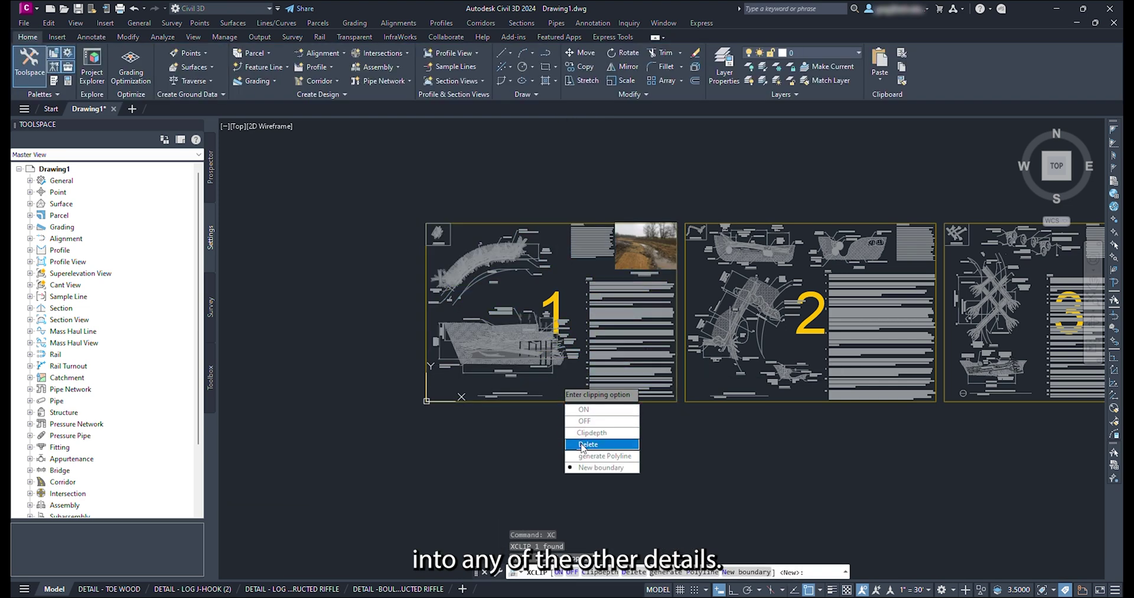
click(600, 467)
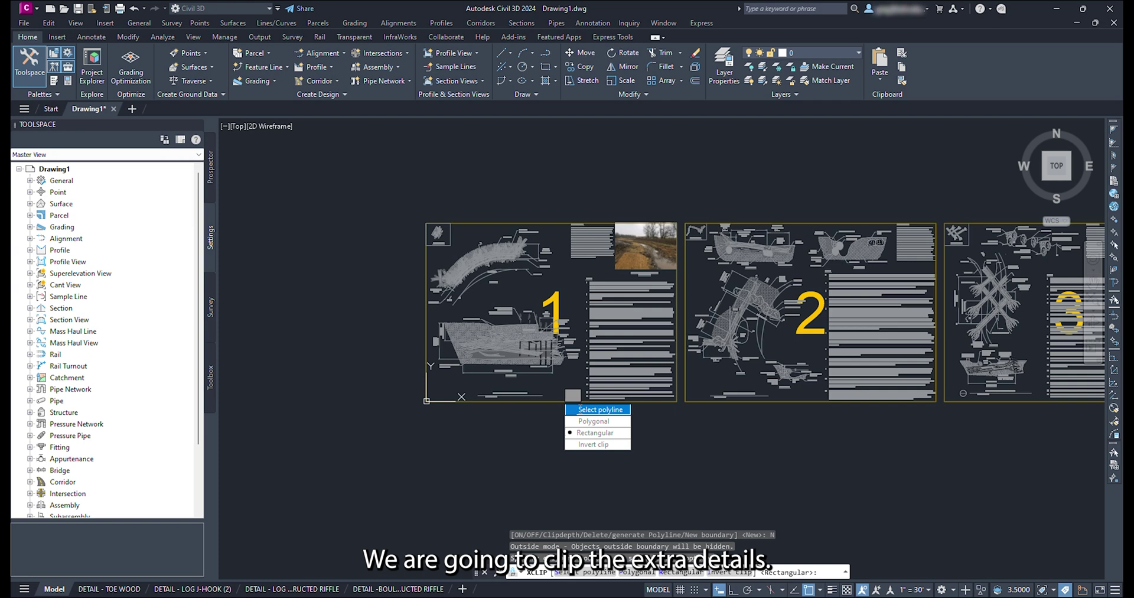
click(596, 410)
click(556, 400)
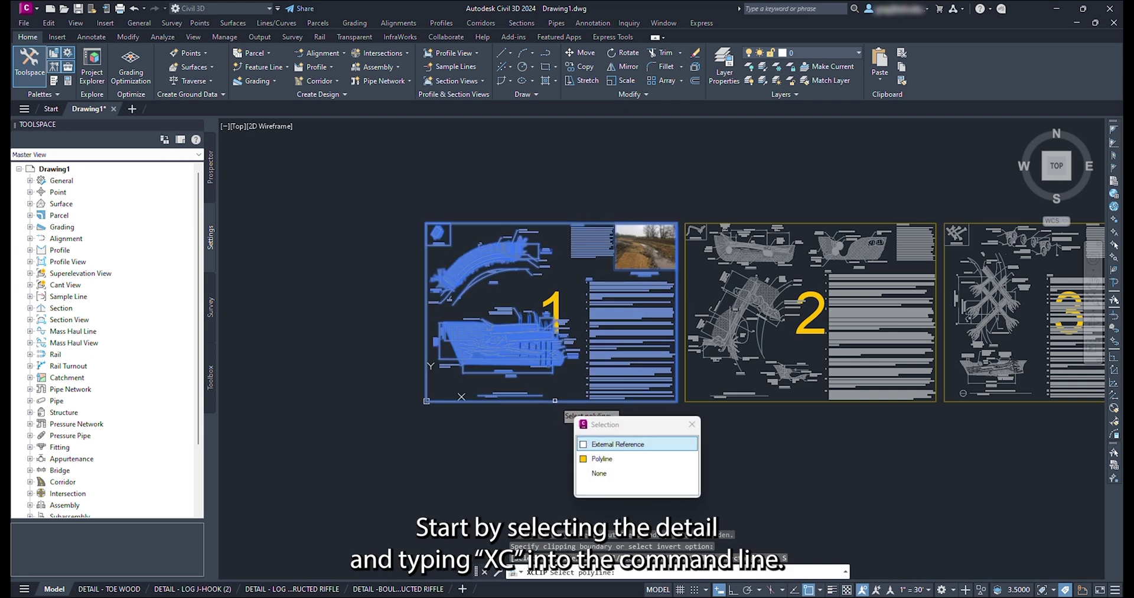
click(602, 458)
Clip detail 2 to its reference box polyline with XC
click(719, 412)
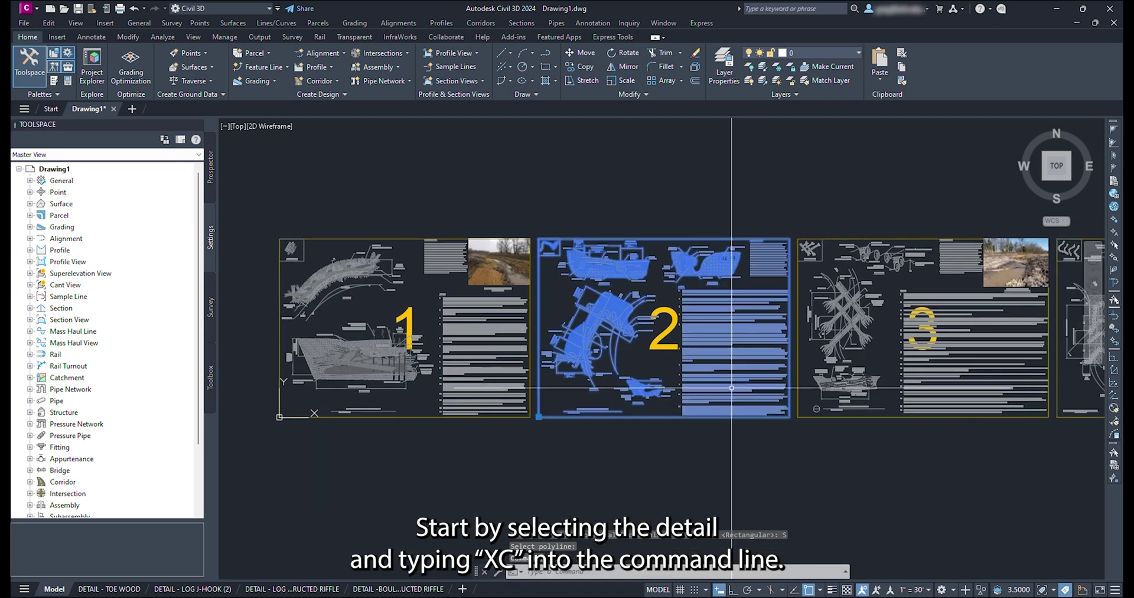
text(XC)
key(Return)
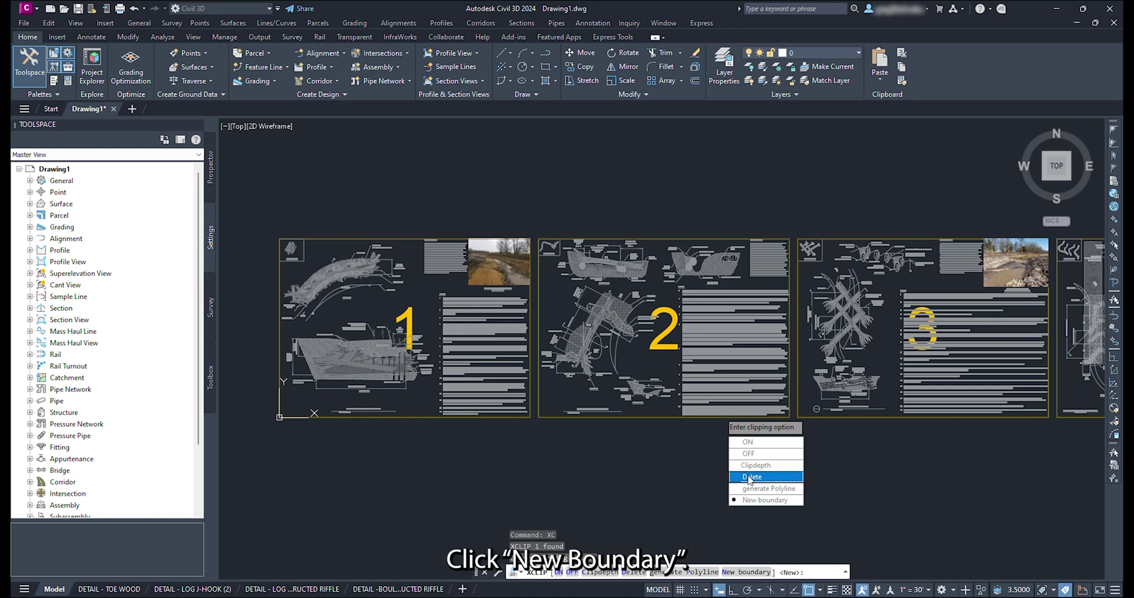
click(765, 500)
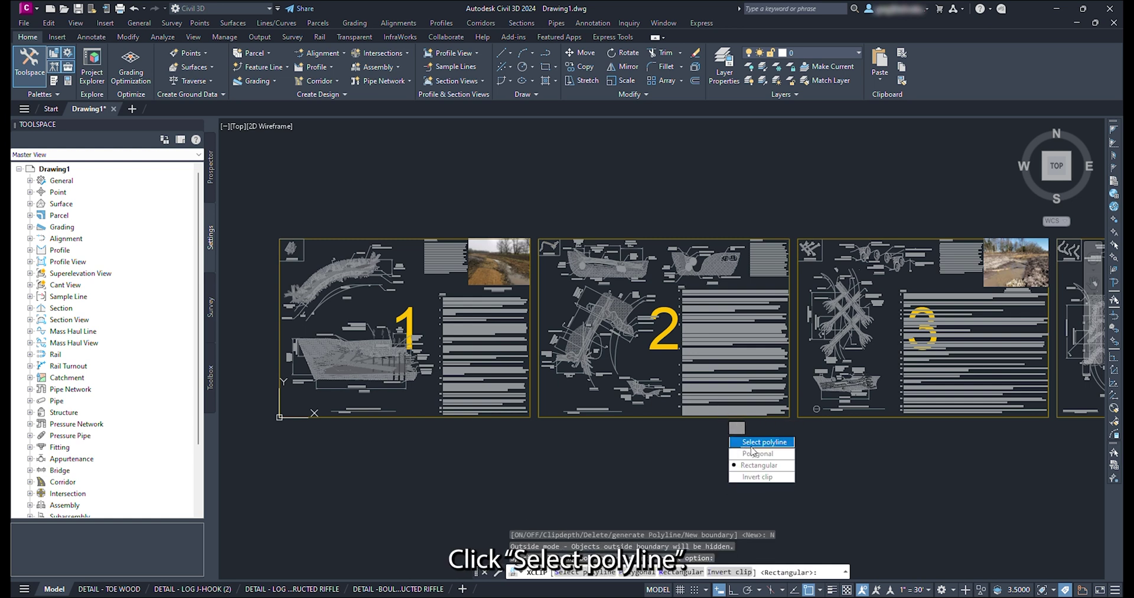
click(762, 442)
click(654, 417)
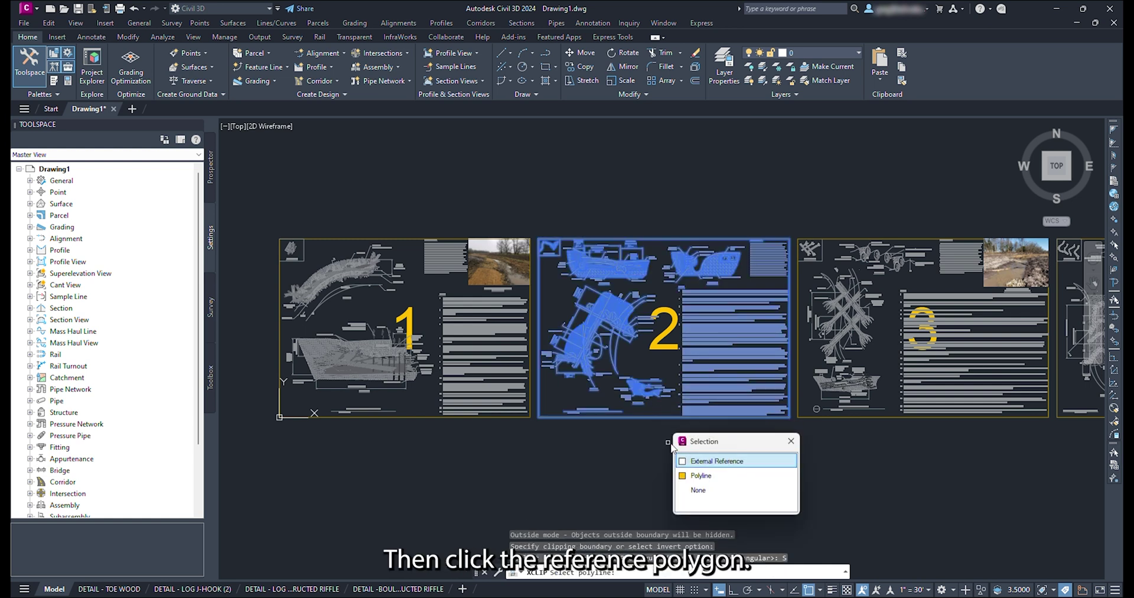
click(709, 476)
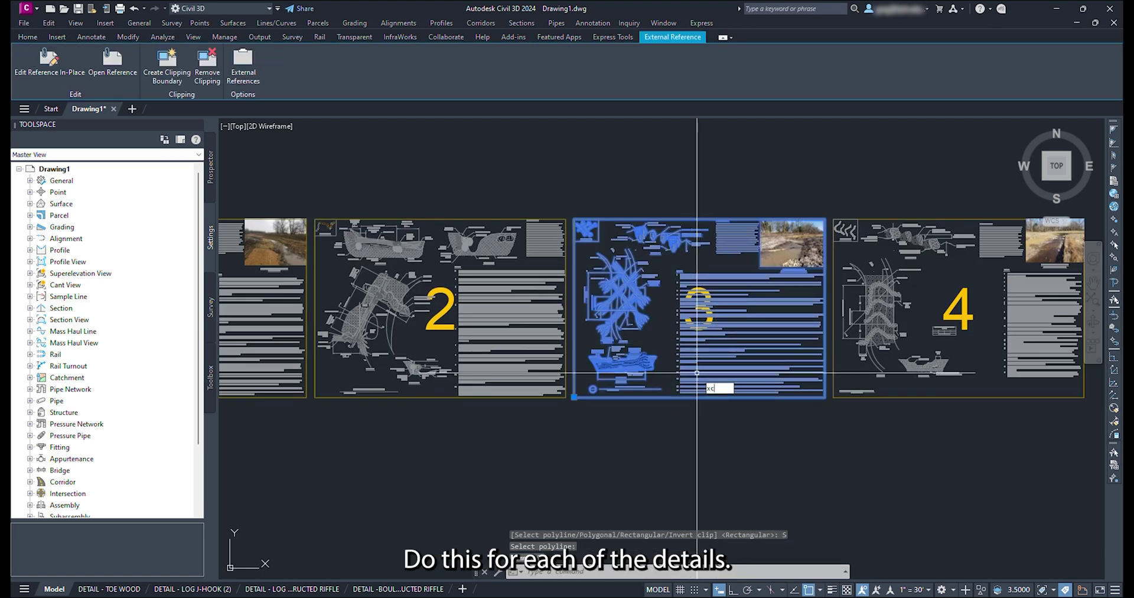
Clip detail 3 to its reference box and begin a new clip boundary for detail 4
key(Return)
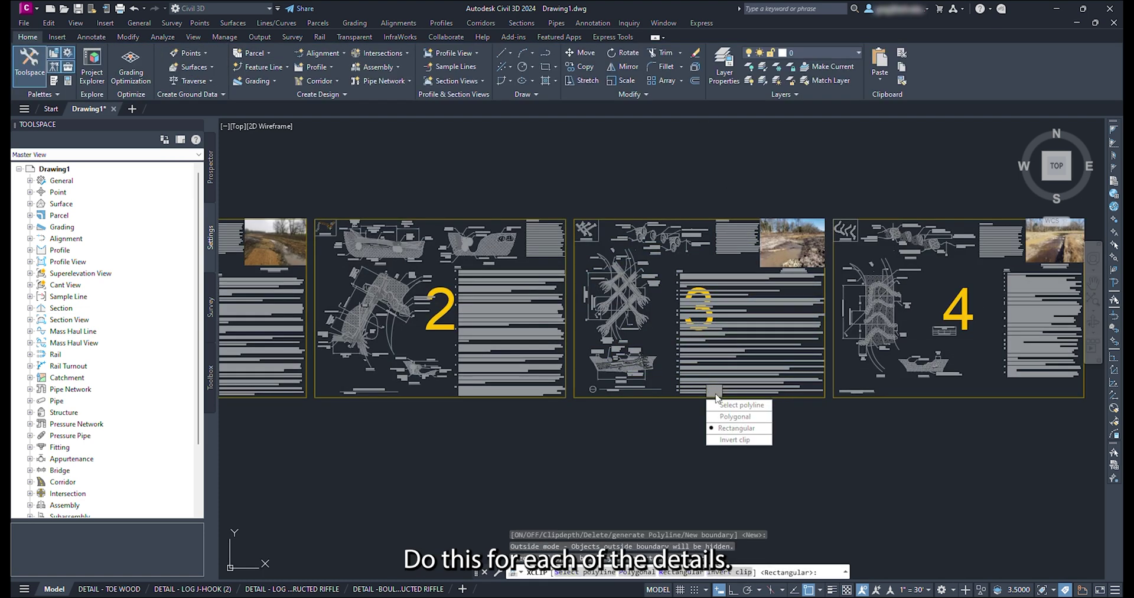
click(738, 461)
click(726, 390)
click(697, 397)
click(727, 464)
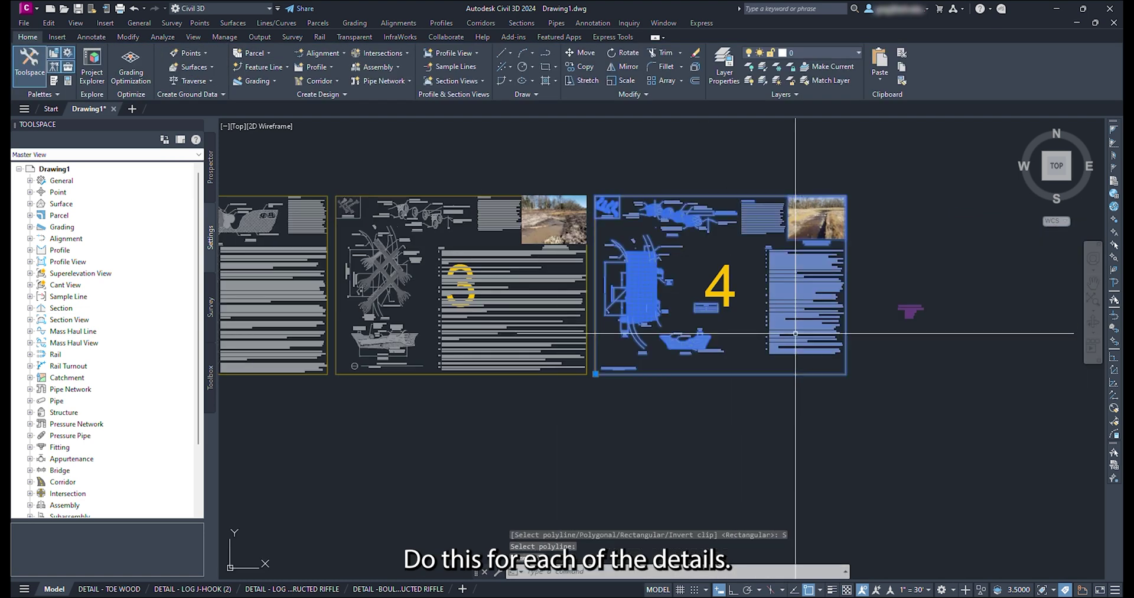
key(Return)
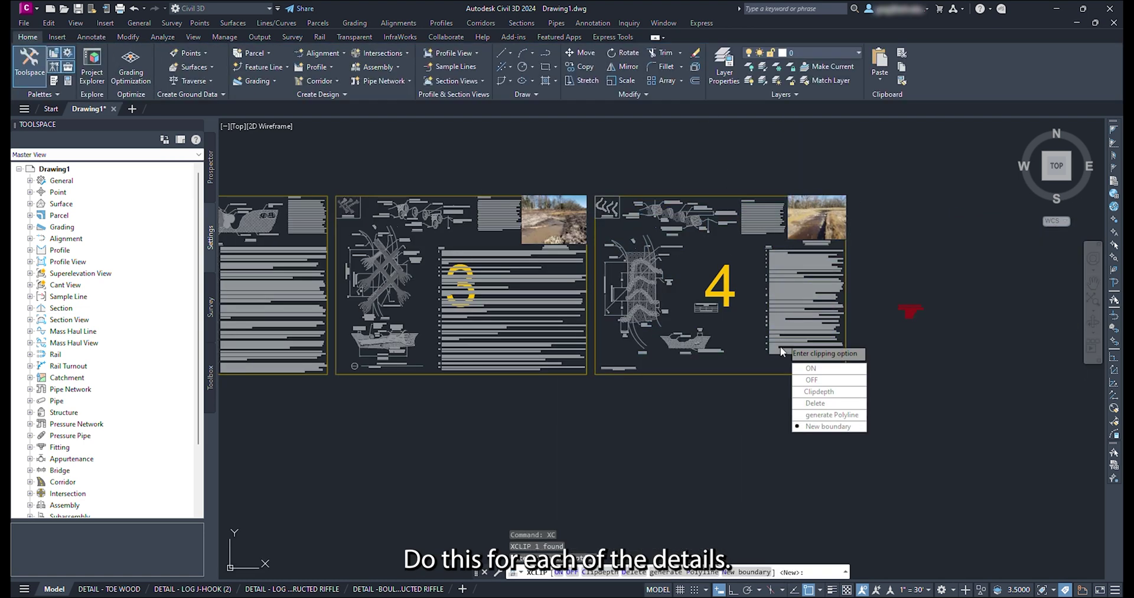
click(821, 425)
Finish clipping detail 4, frame detail 3 in the sheet viewport, and start Save As
click(815, 367)
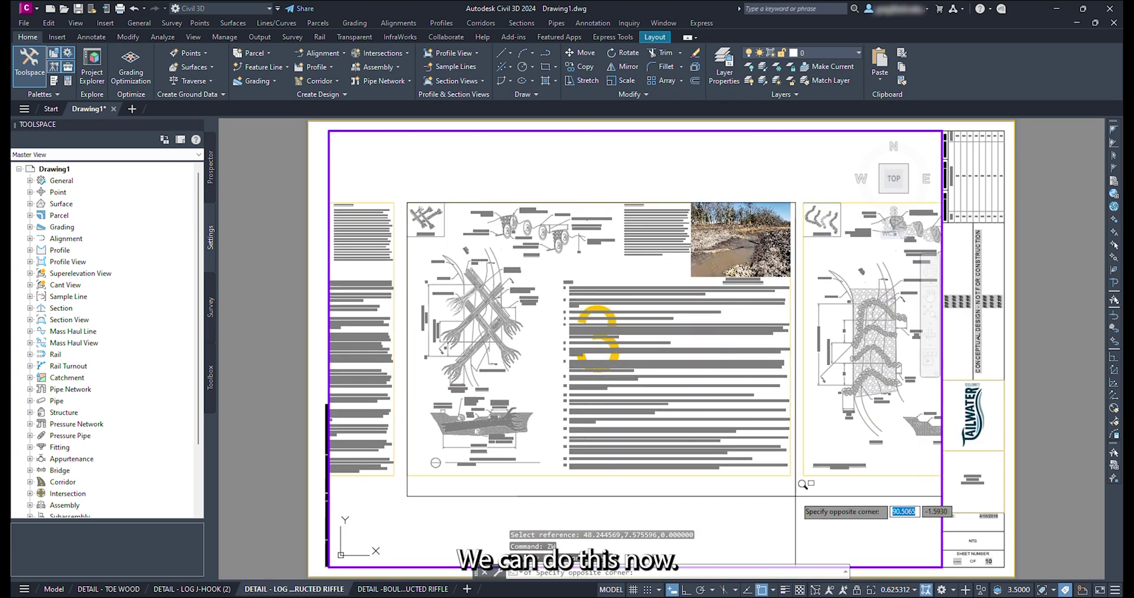
click(407, 202)
click(788, 481)
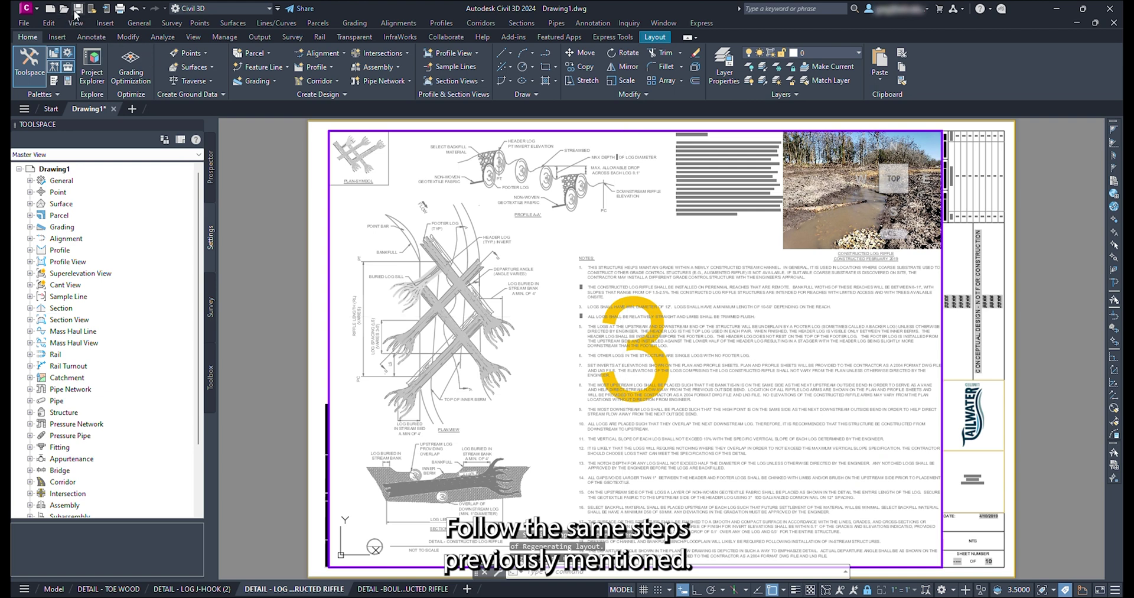
key(ctrl+s)
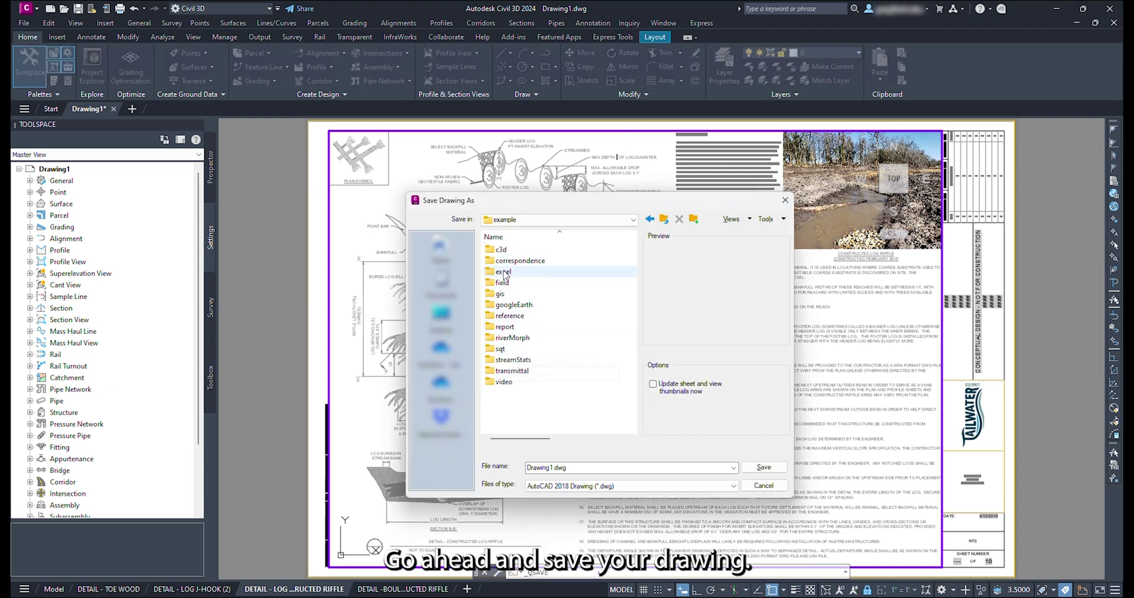
Save the drawing as detailsVentero.dwg in the sqt\sheets folder
double_click(509, 350)
double_click(520, 354)
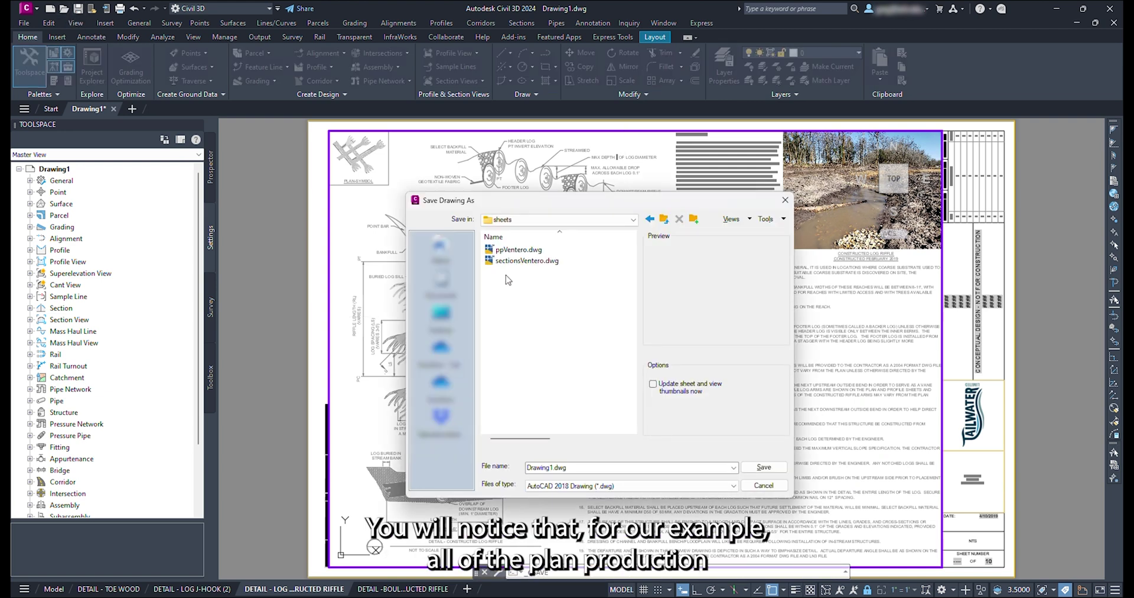
double_click(553, 469)
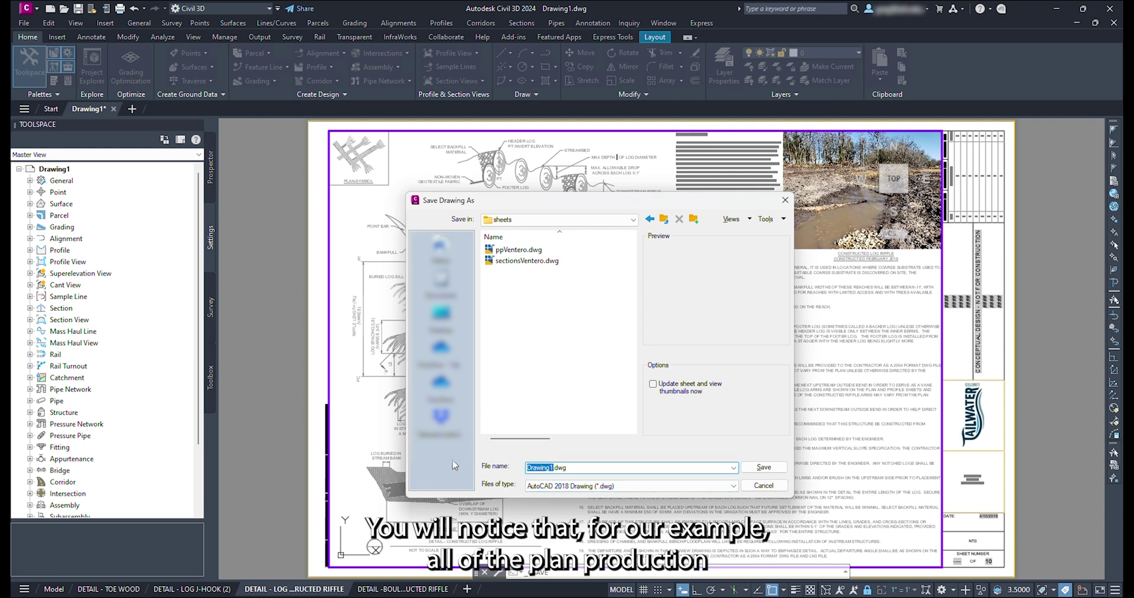
text(detailsVentero)
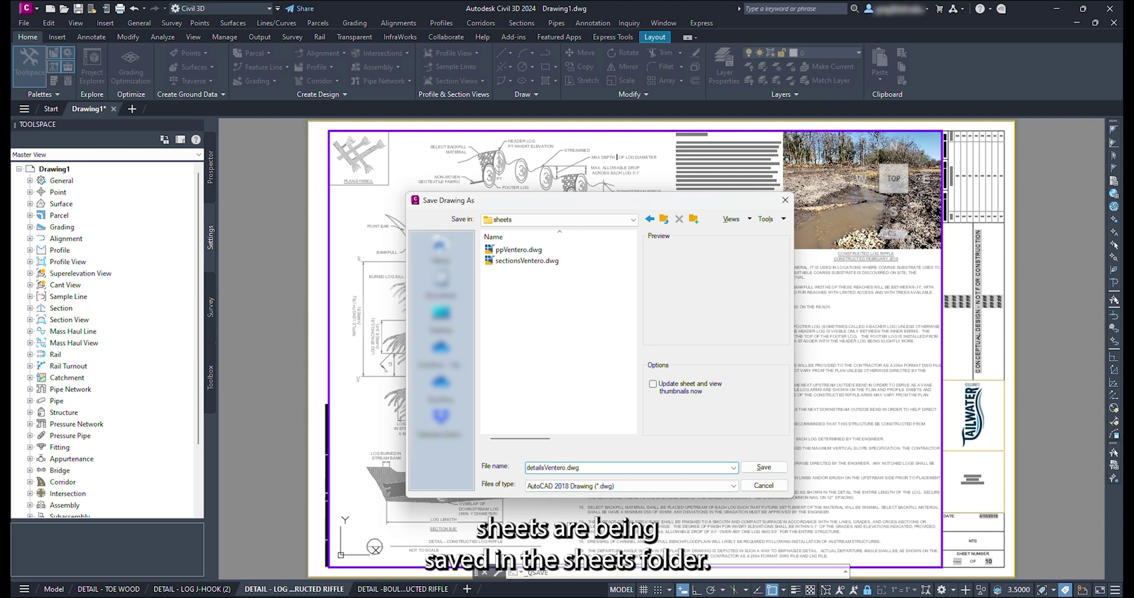
key(Return)
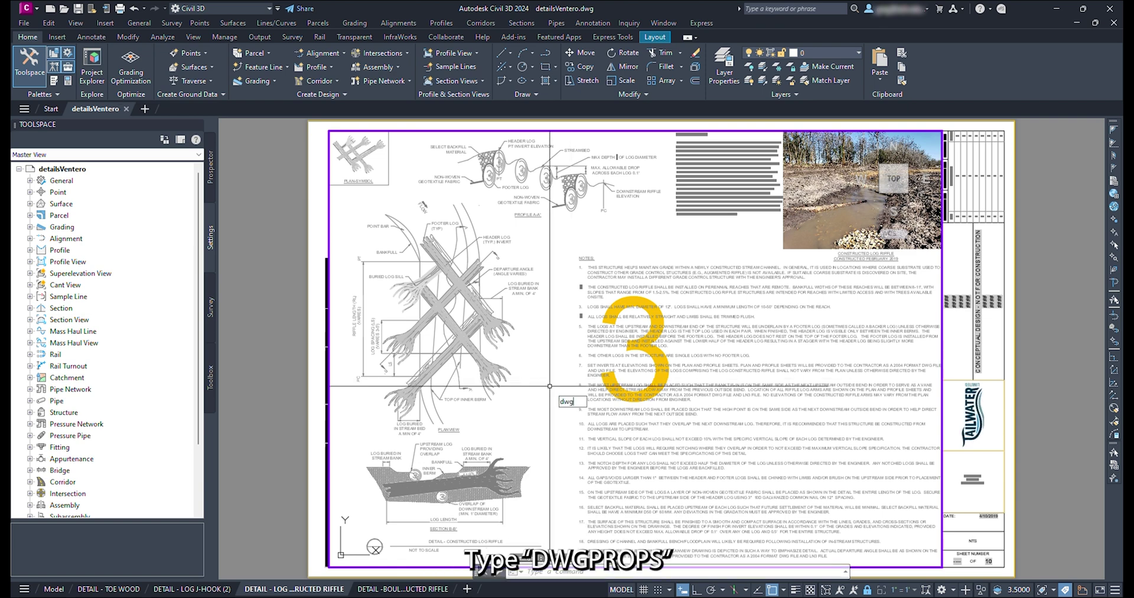
text(dwgprops)
key(Return)
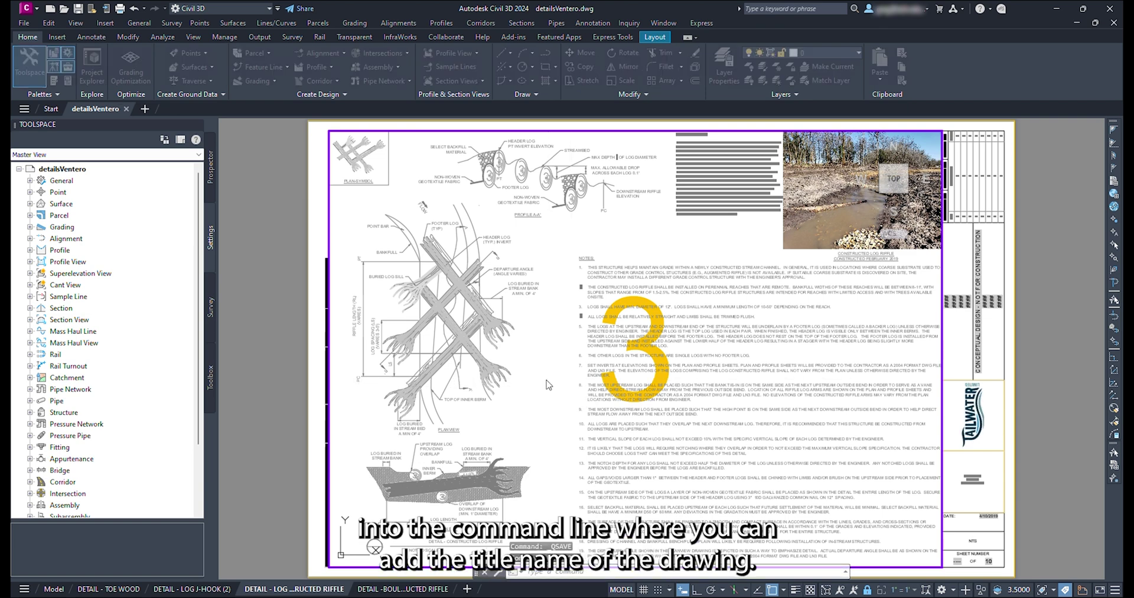
click(485, 197)
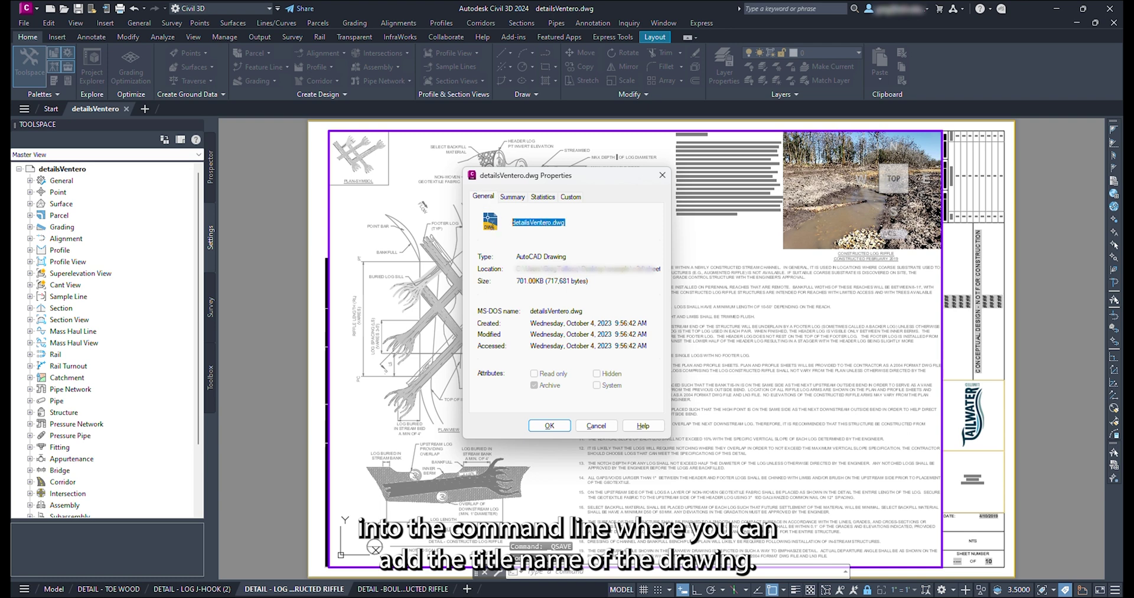
click(513, 197)
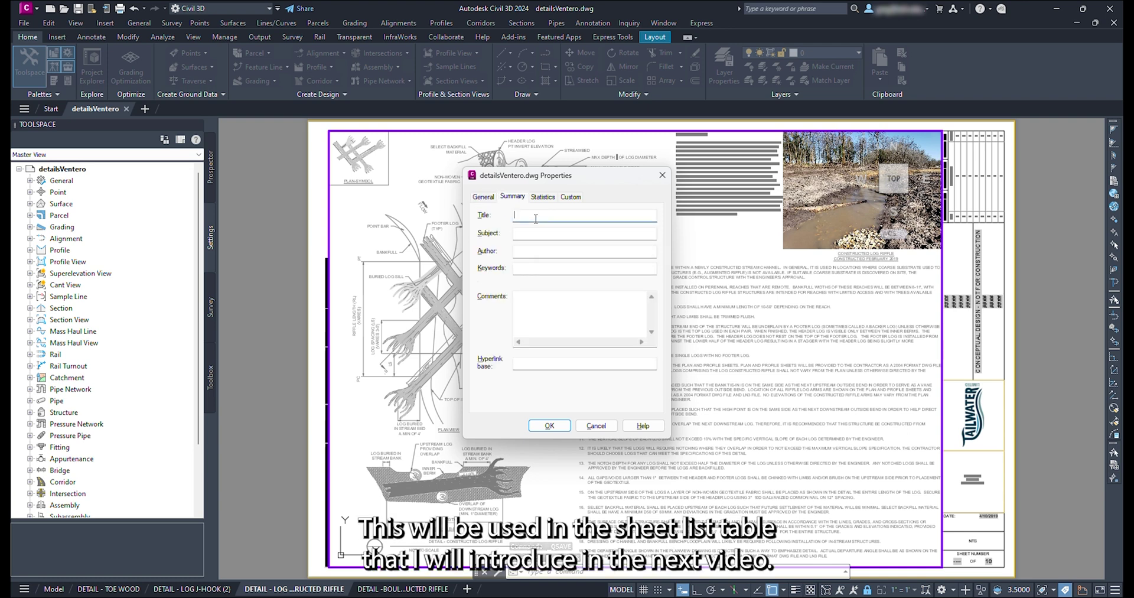
click(549, 427)
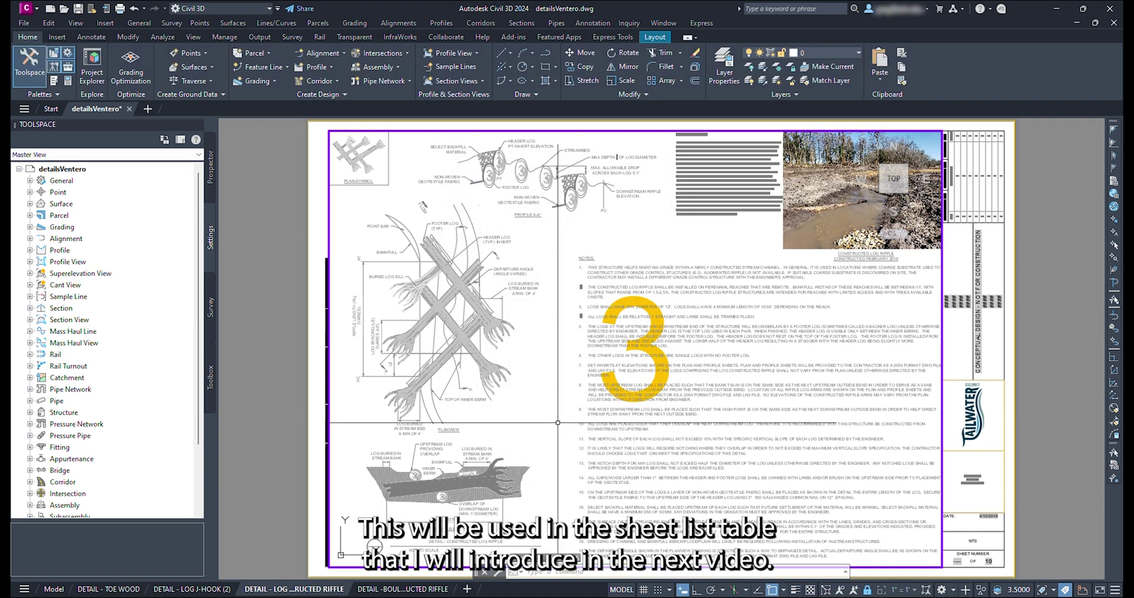
text(SSM)
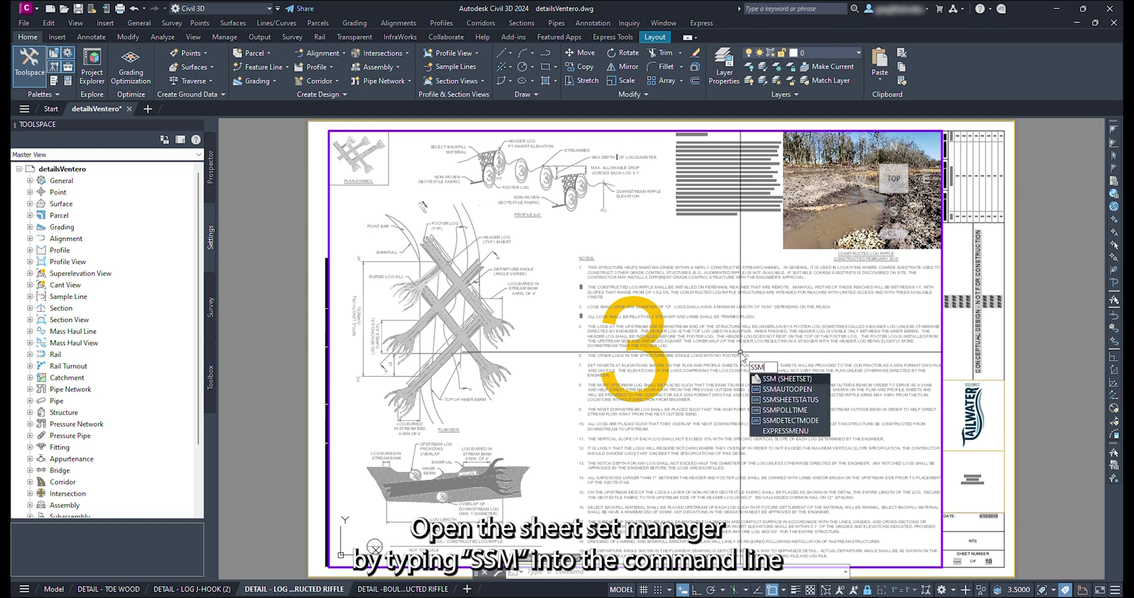
Open the ventero.dst sheet set in Sheet Set Manager
key(Return)
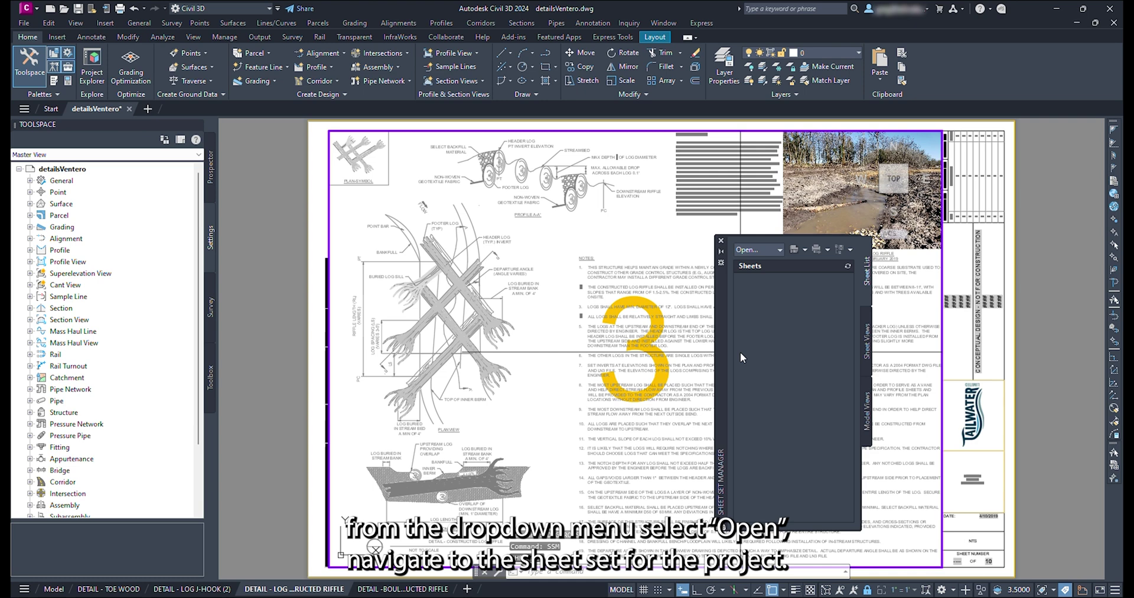
click(780, 250)
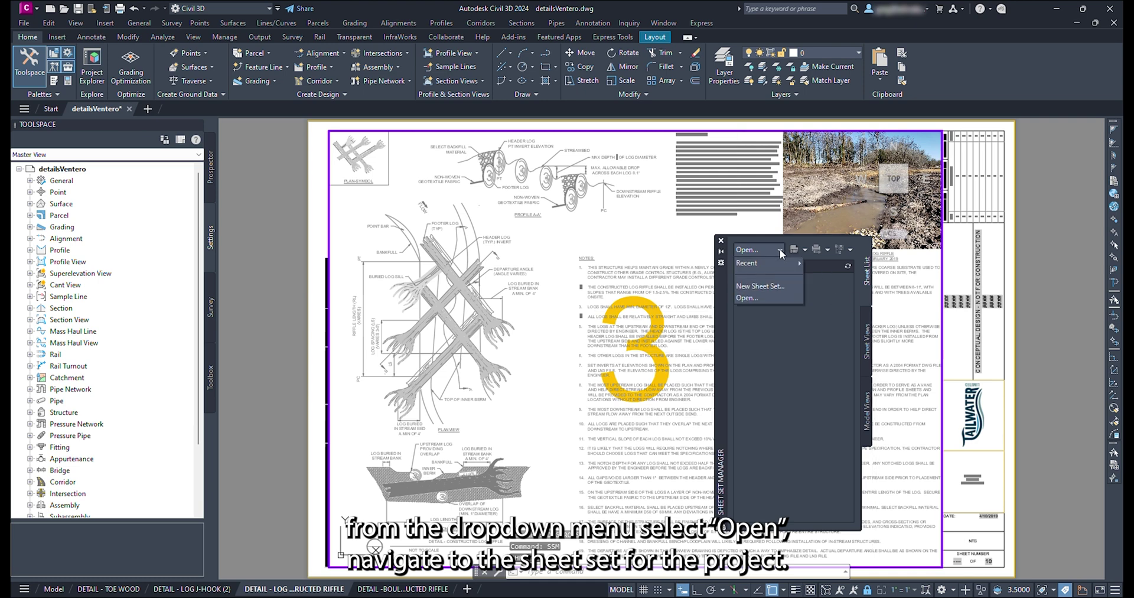
click(755, 297)
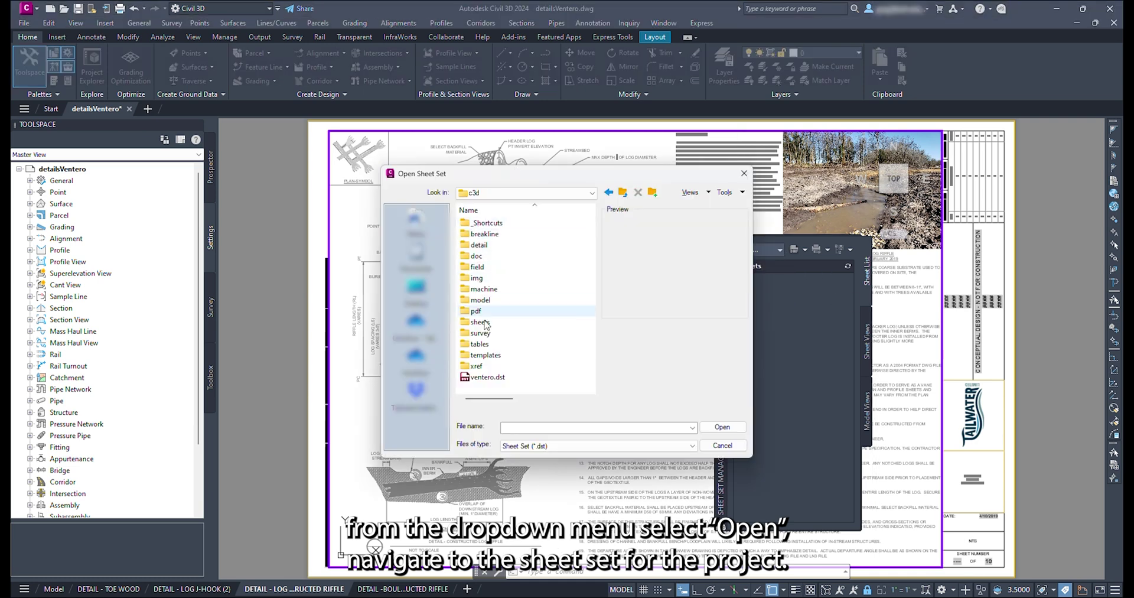
click(486, 378)
click(722, 430)
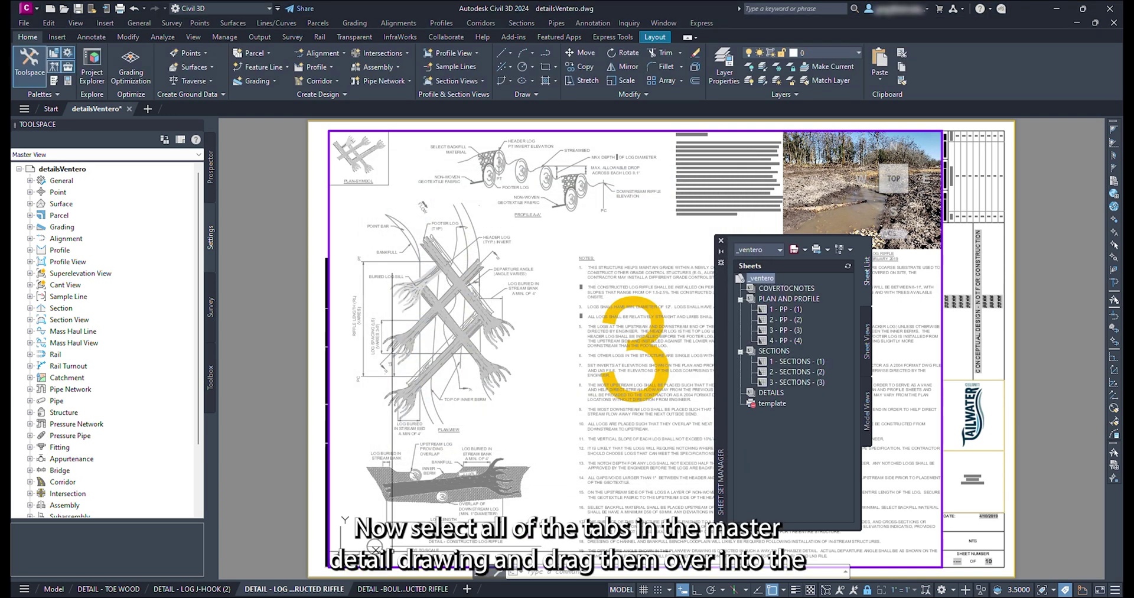
Import the four detail layouts from detailsVentero.dwg as sheets under DETAILS
click(110, 589)
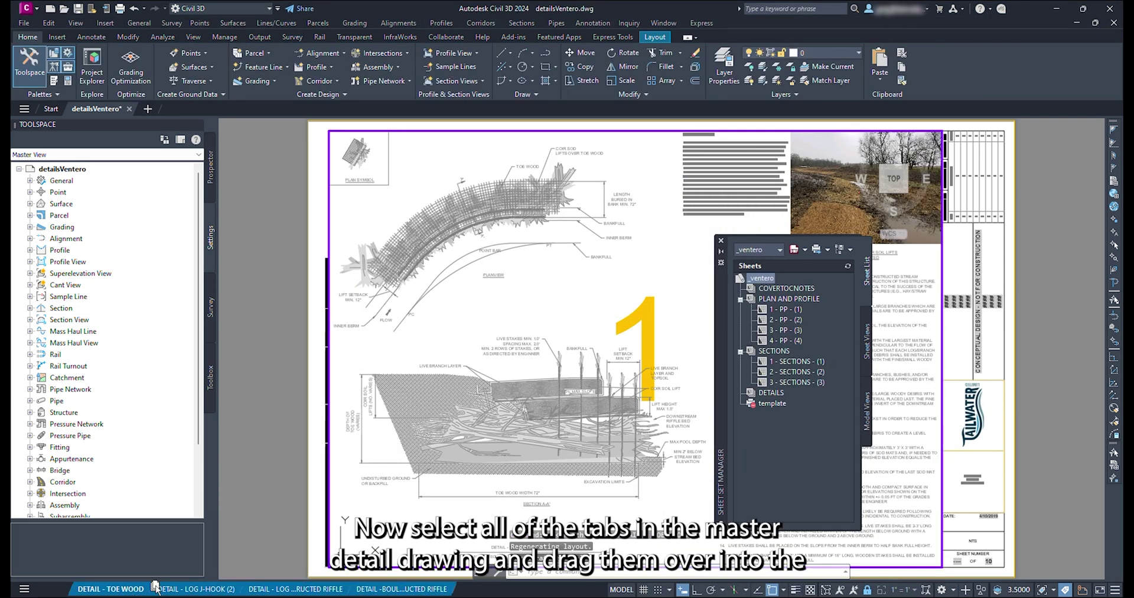
drag(777, 378, 771, 392)
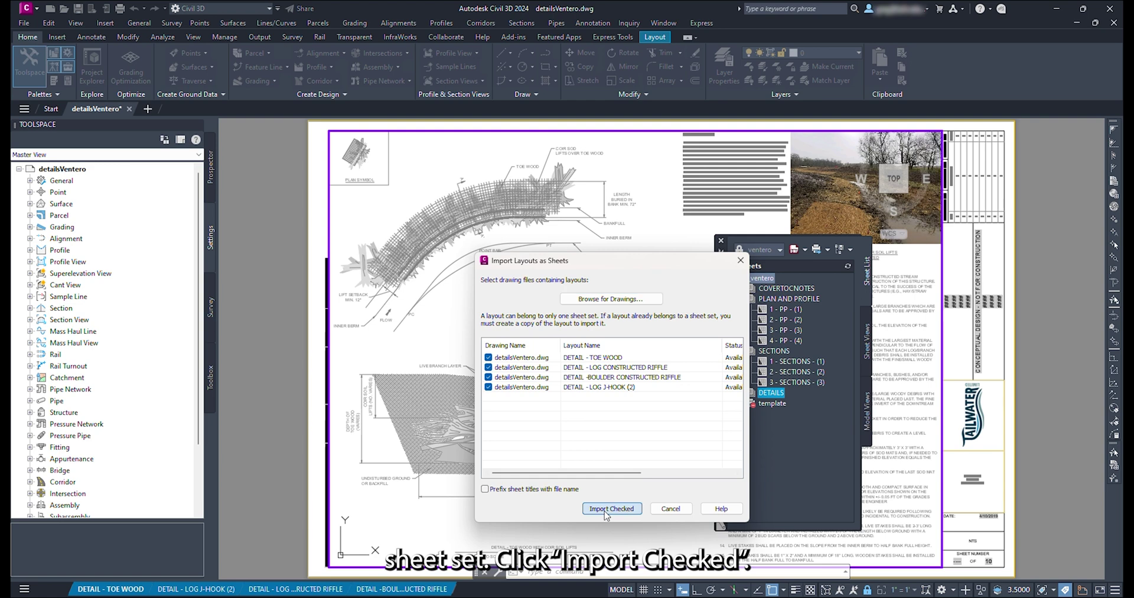
click(611, 509)
Edit the sheetLine3 property of the DETAIL - TOE WOOD sheet
right_click(801, 403)
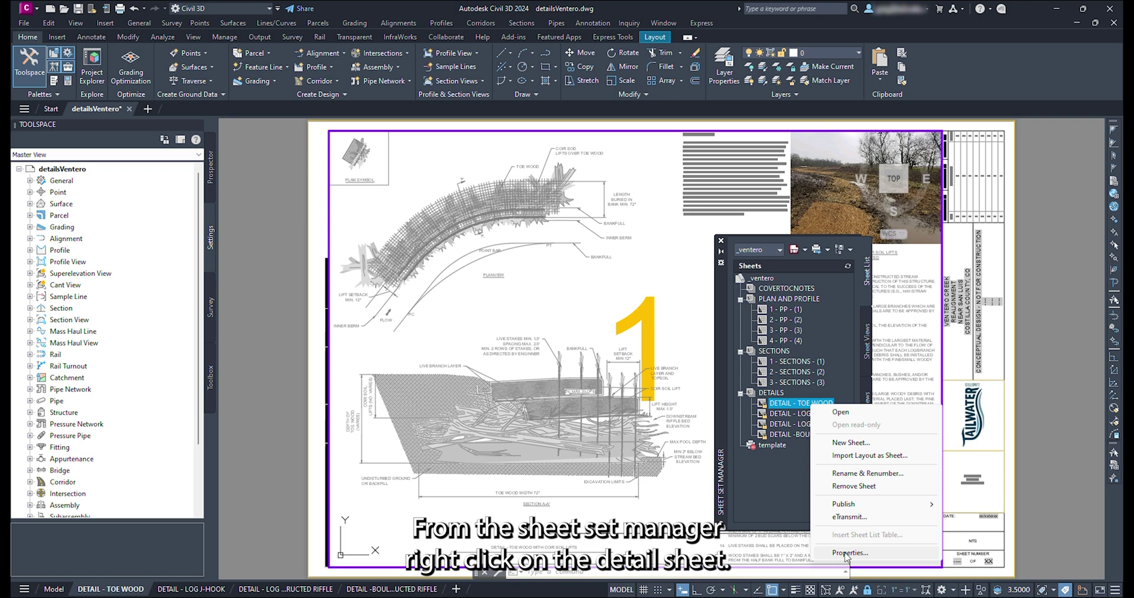
click(846, 553)
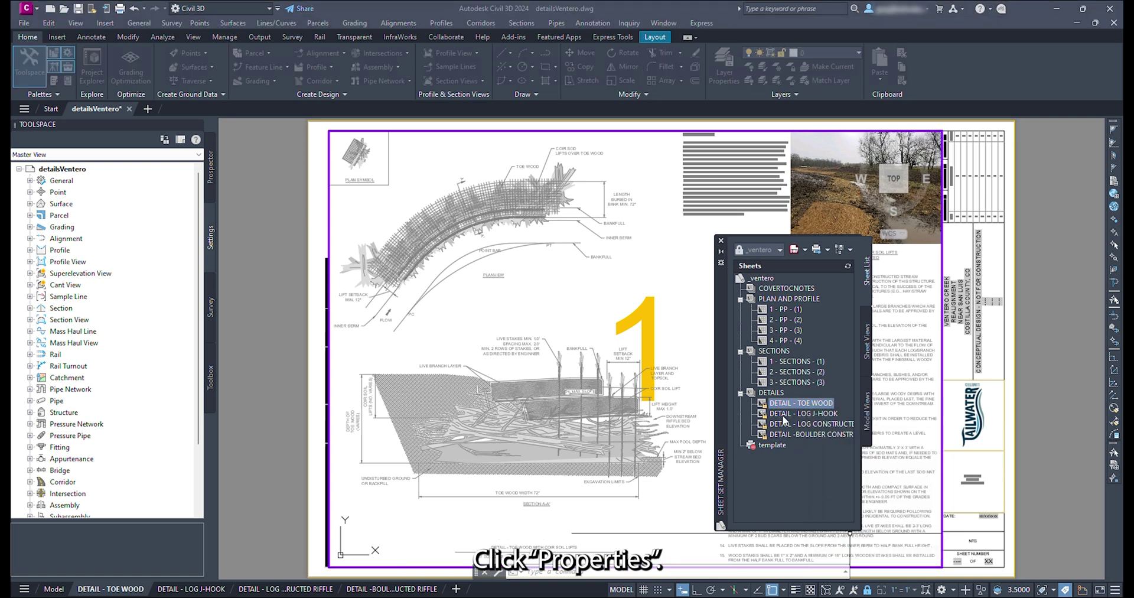
click(778, 376)
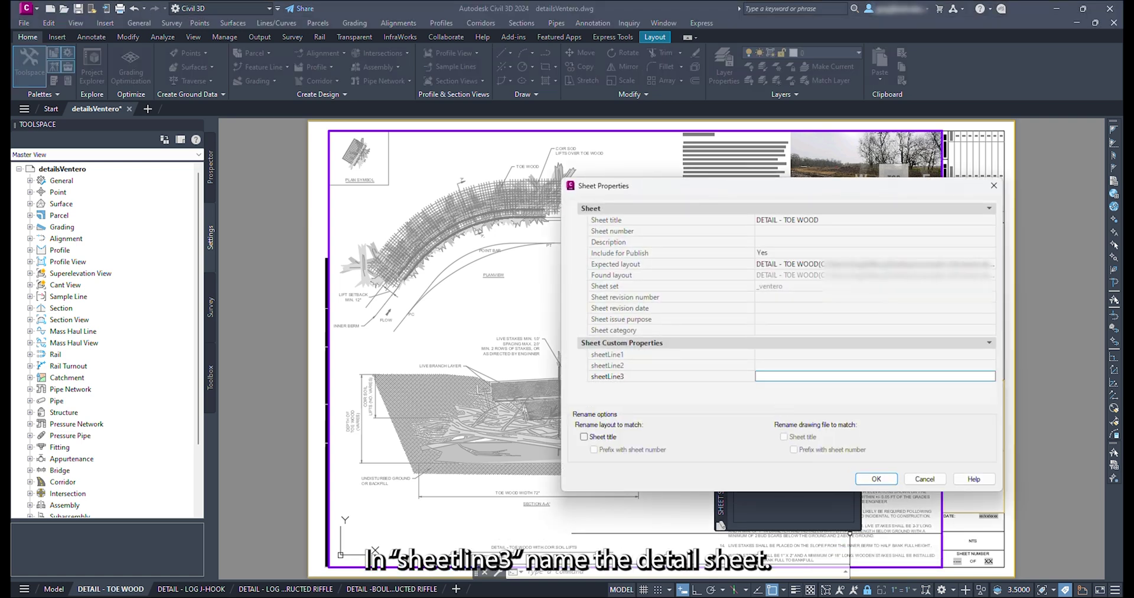
click(860, 478)
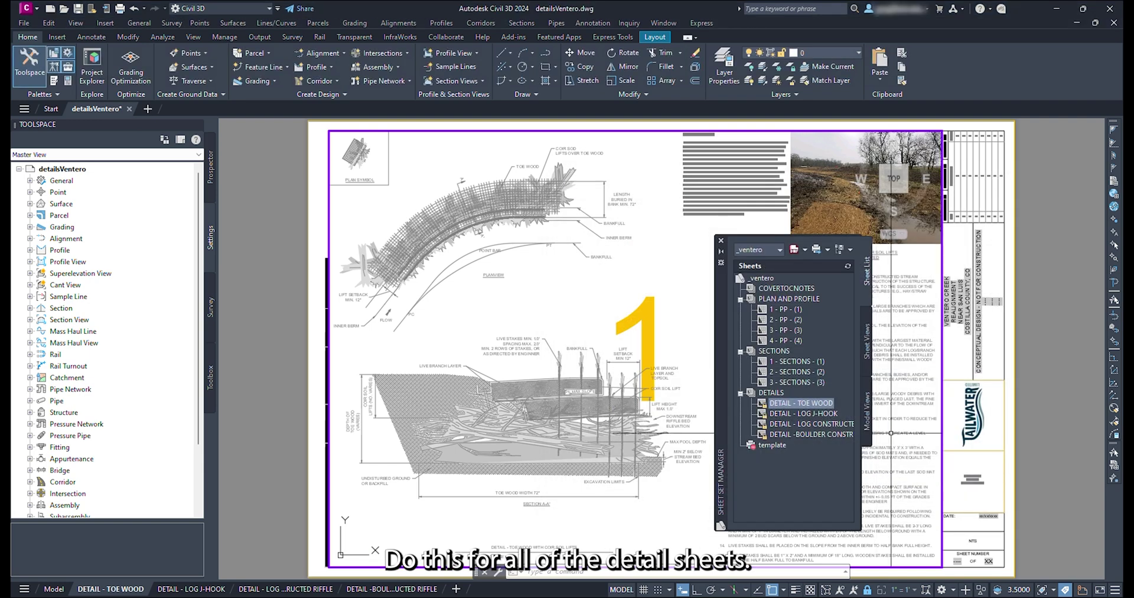
Set the Log J-Hook sheet's sheetLine3 title to DETAIL - LOG J-HOOK
double_click(797, 414)
right_click(798, 414)
click(846, 563)
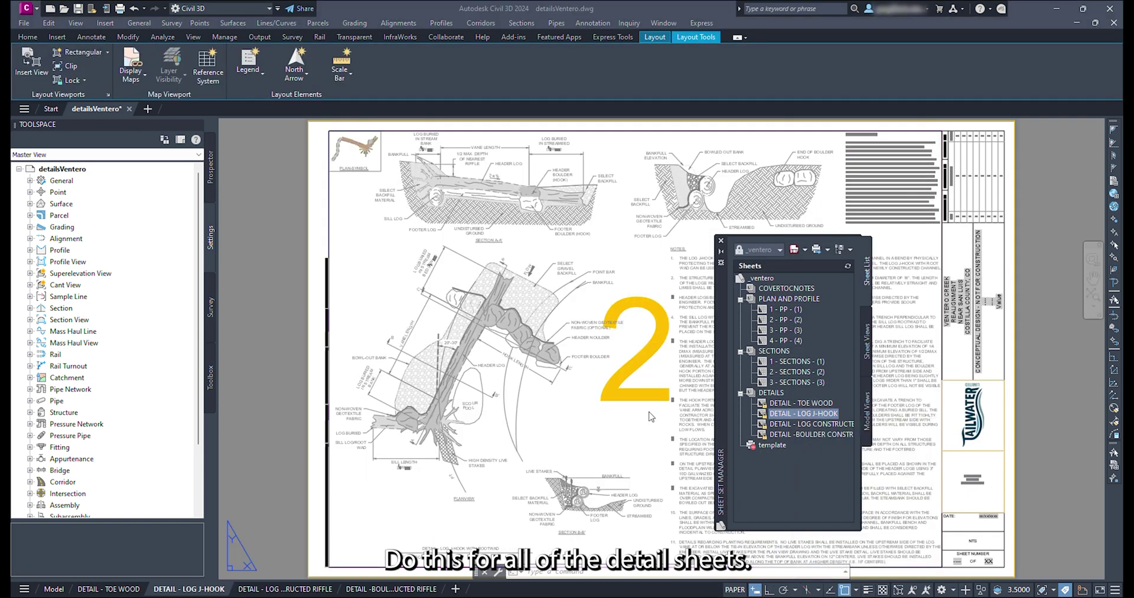
click(777, 376)
text(DETAIL - LOG J-HOOK)
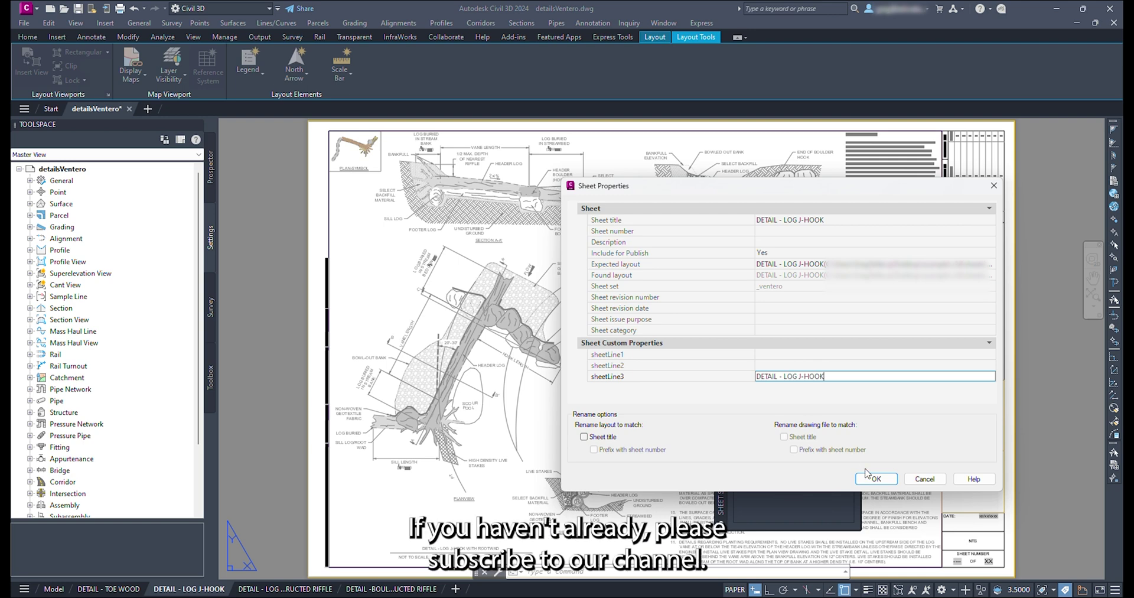
click(867, 475)
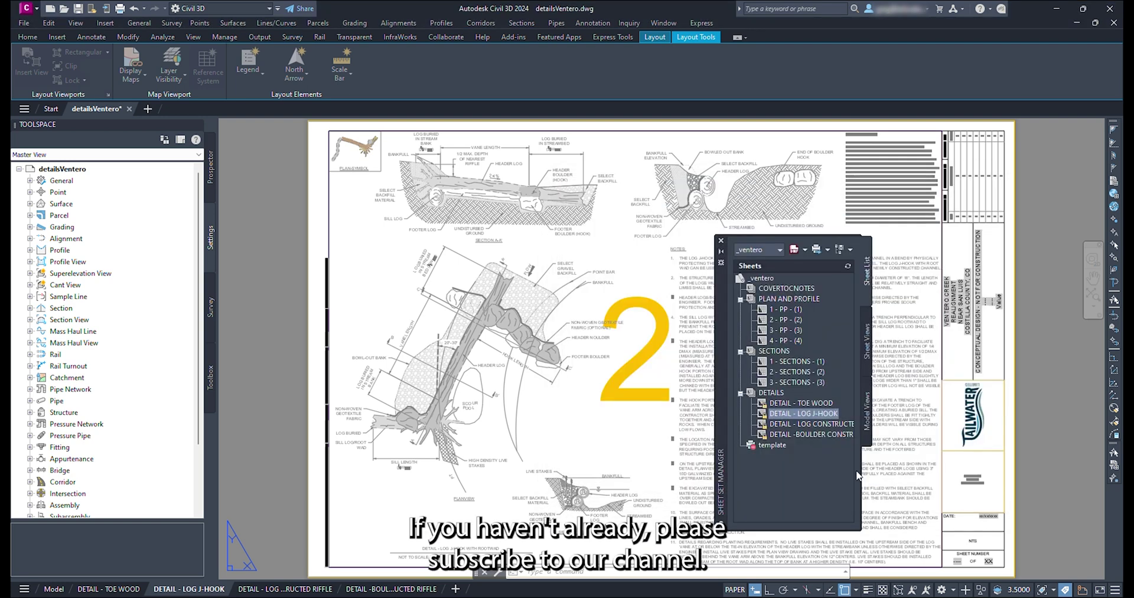
Set the Log Constructed Riffle sheet's sheetLine3 title to DETAIL - LOG CONSTRUCTED RIFFLE
double_click(804, 423)
right_click(810, 424)
click(846, 572)
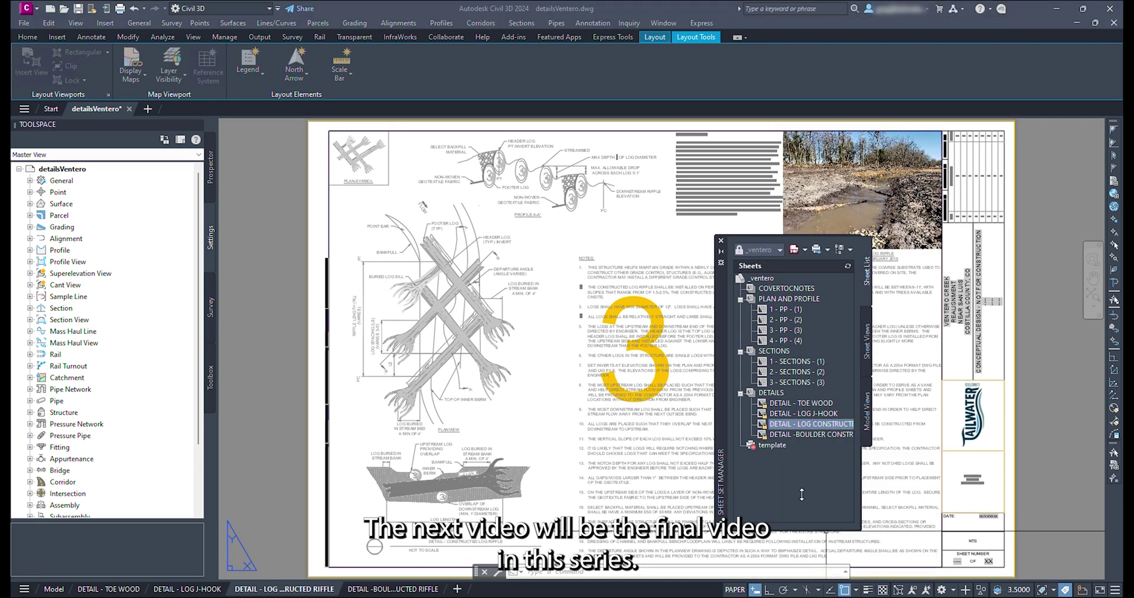
click(778, 375)
text(DETAIL - LOG CONSTRUCTED RIFFLE)
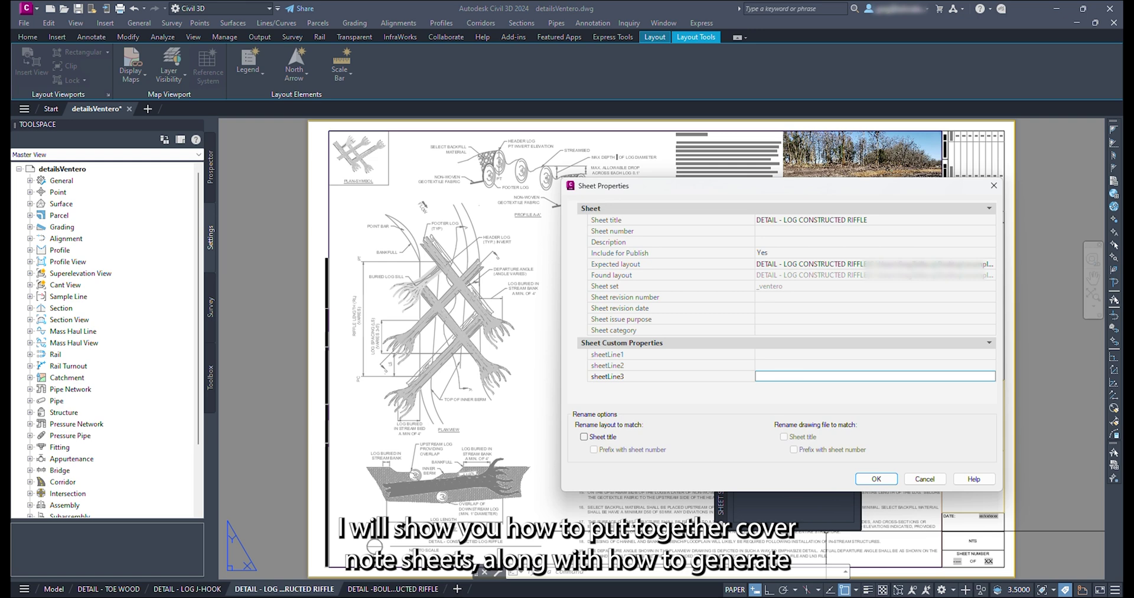
click(876, 476)
Set the Boulder Constructed Riffle sheet's sheetLine3 title to DETAIL - BOULDER CONSTRUCTED RIFFLE
double_click(811, 434)
right_click(806, 435)
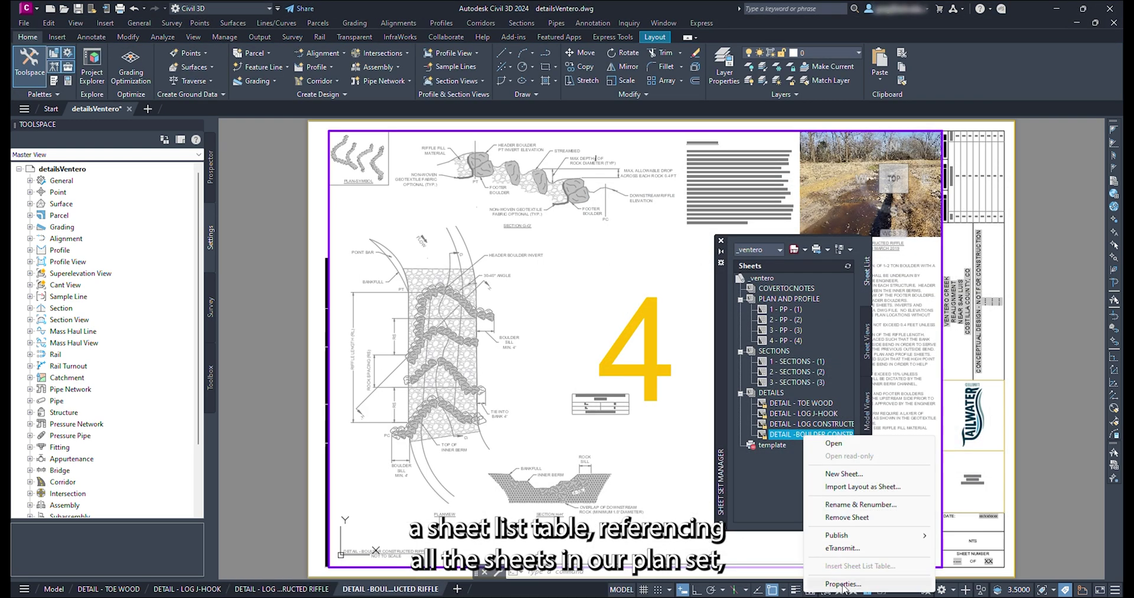
click(843, 584)
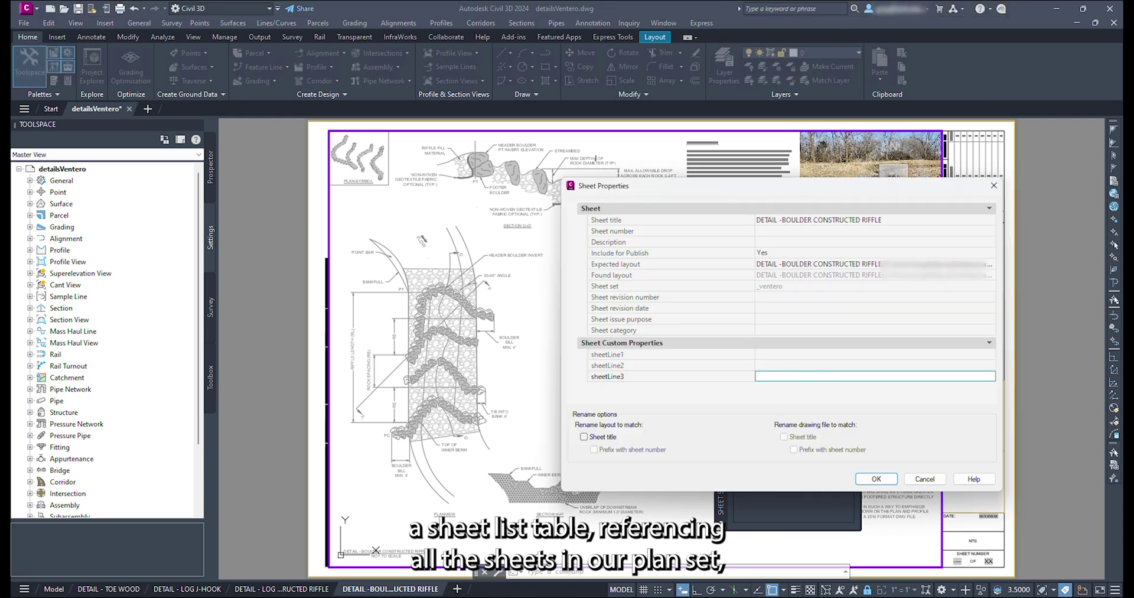
text(DETAIL - BOULDER CONSTRUCTED RIFFLE)
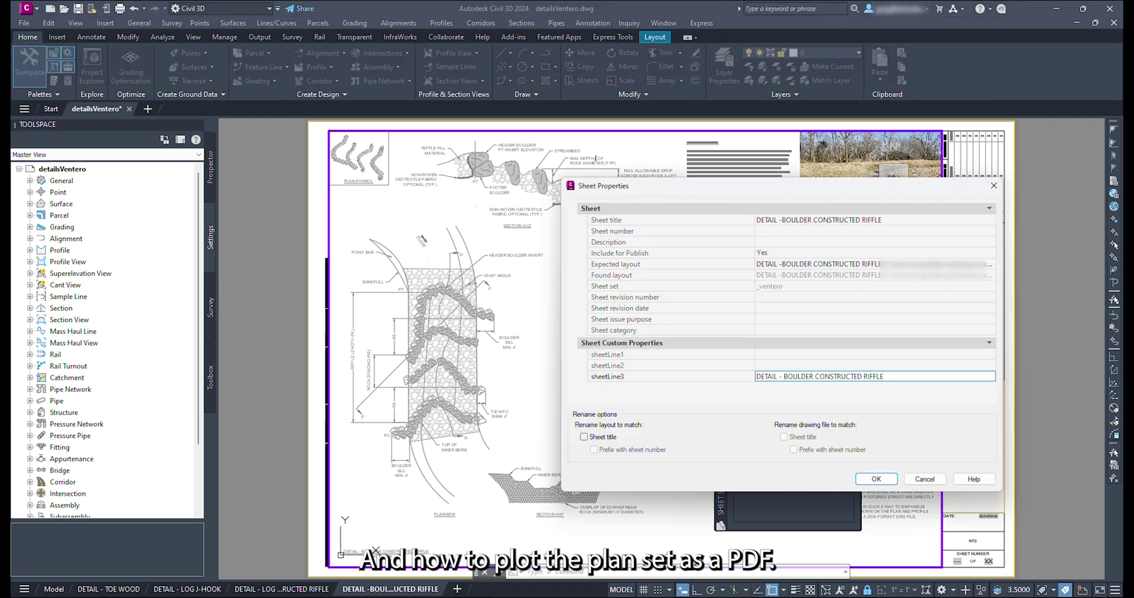
click(878, 478)
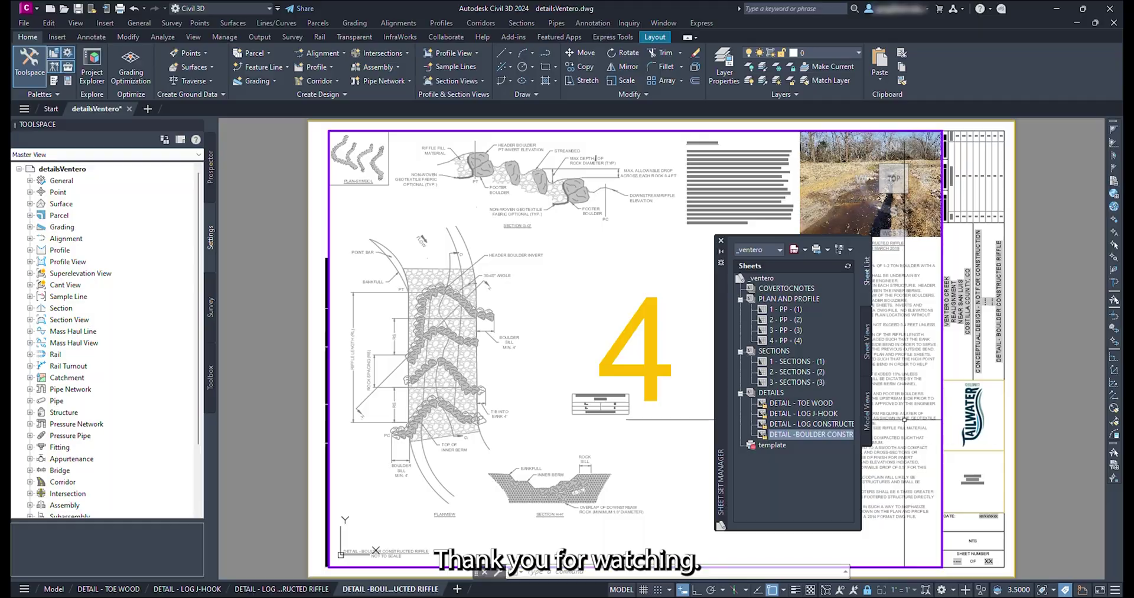